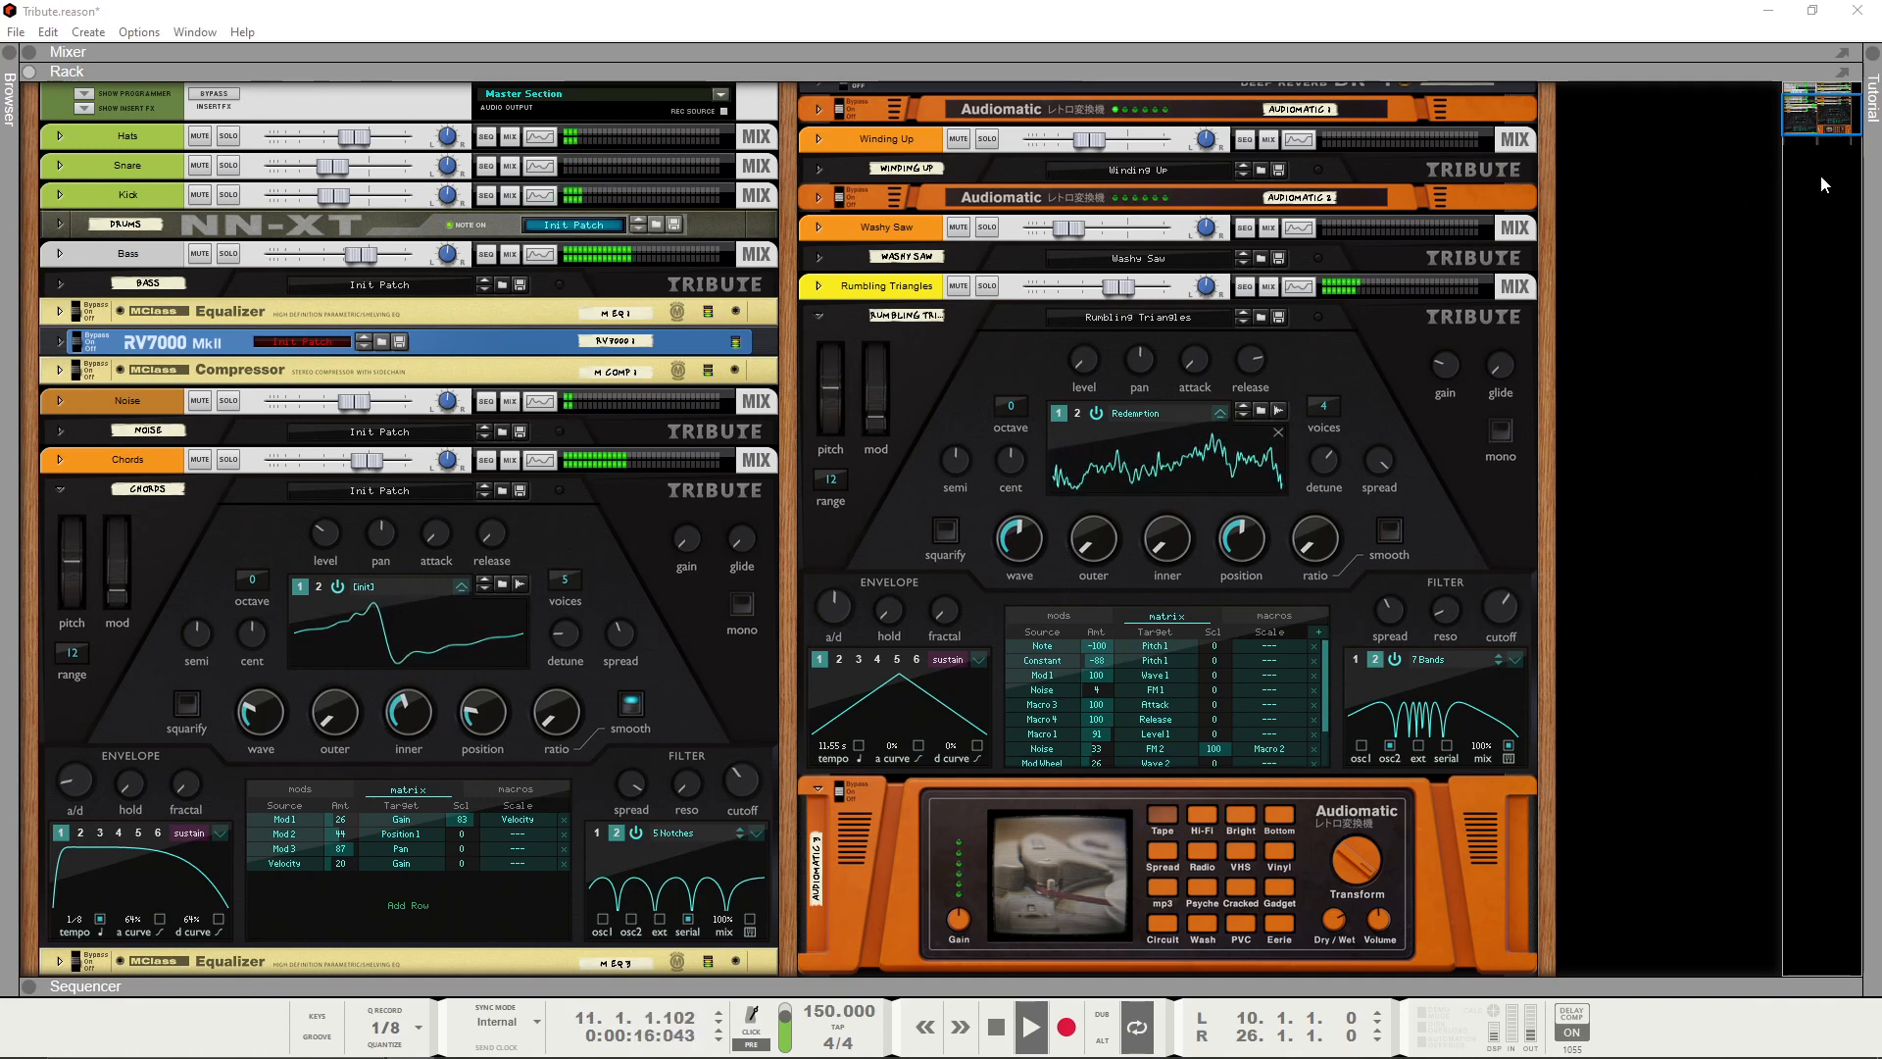
# Add a Tribute Wavetable Synthesizer in the empty space beside the existing rack columns and stop the song playback
pyautogui.scroll(3, 1660, 302)
pyautogui.rightClick(1660, 299)
pyautogui.moveTo(1725, 453)
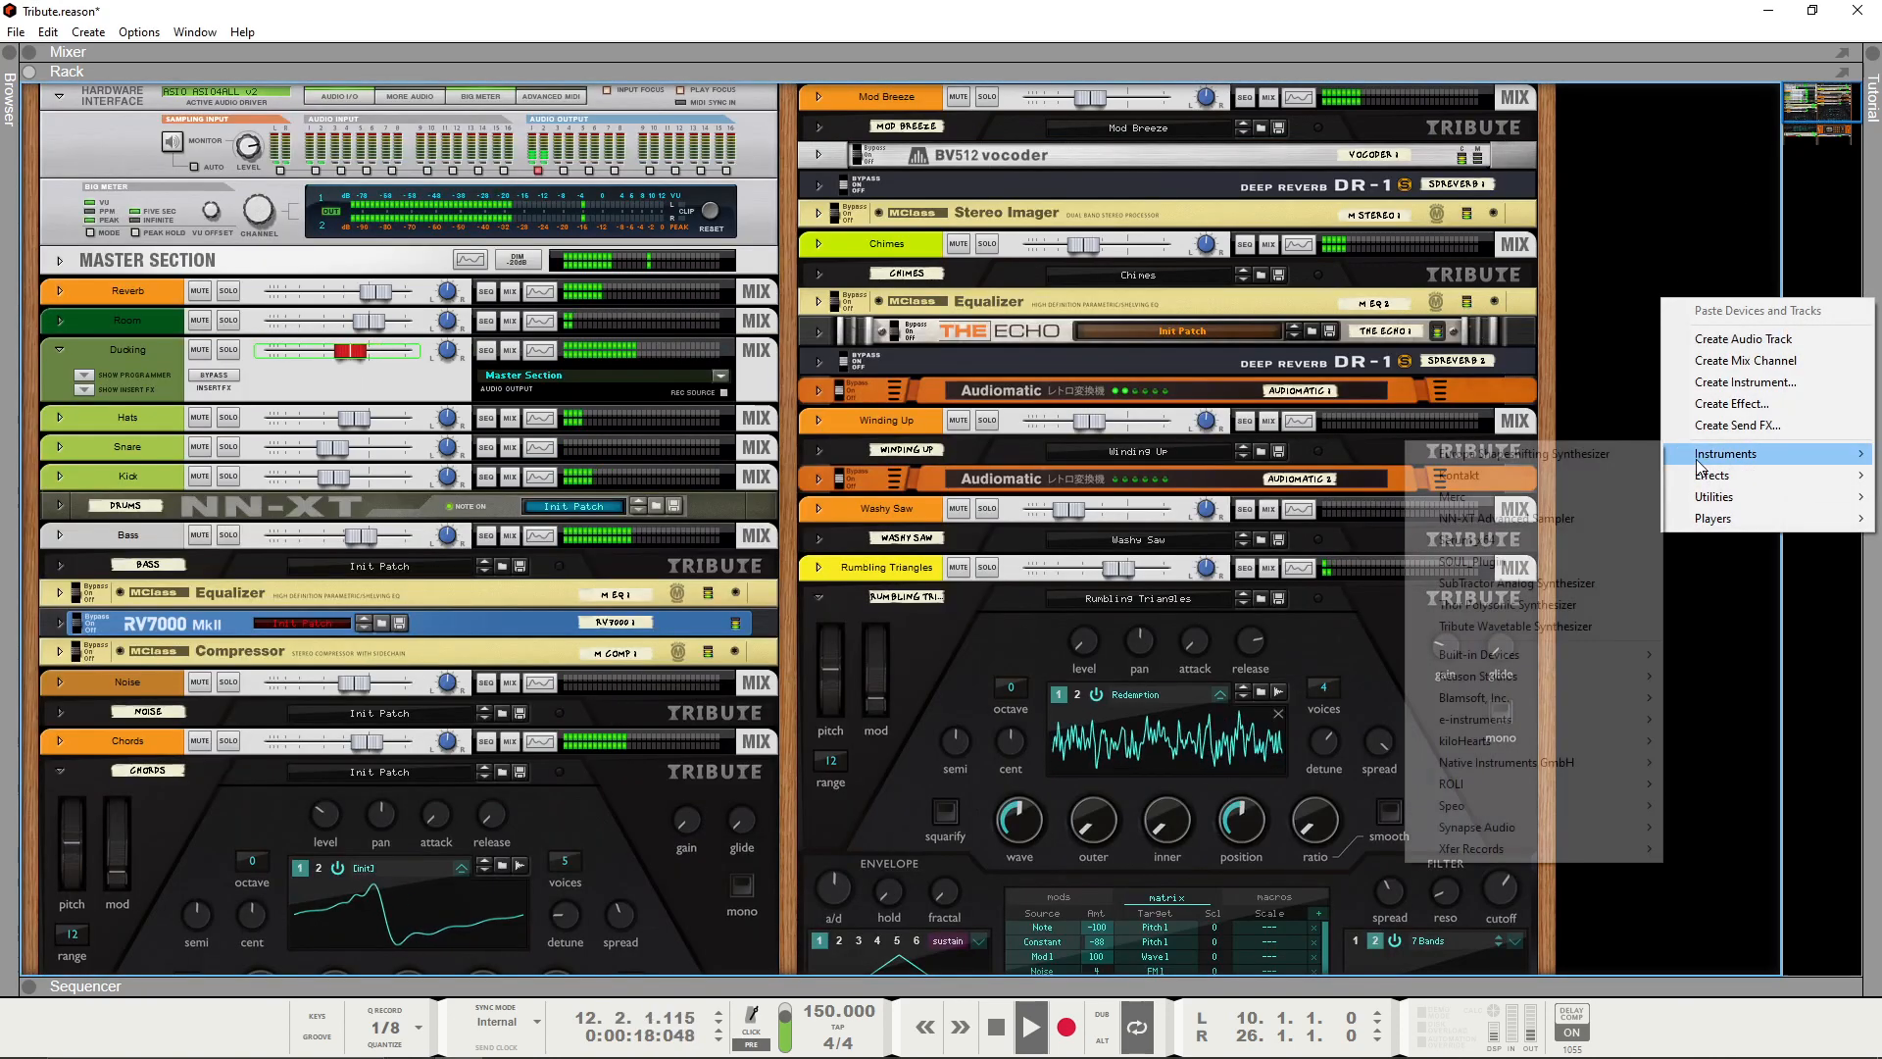
pyautogui.click(1471, 627)
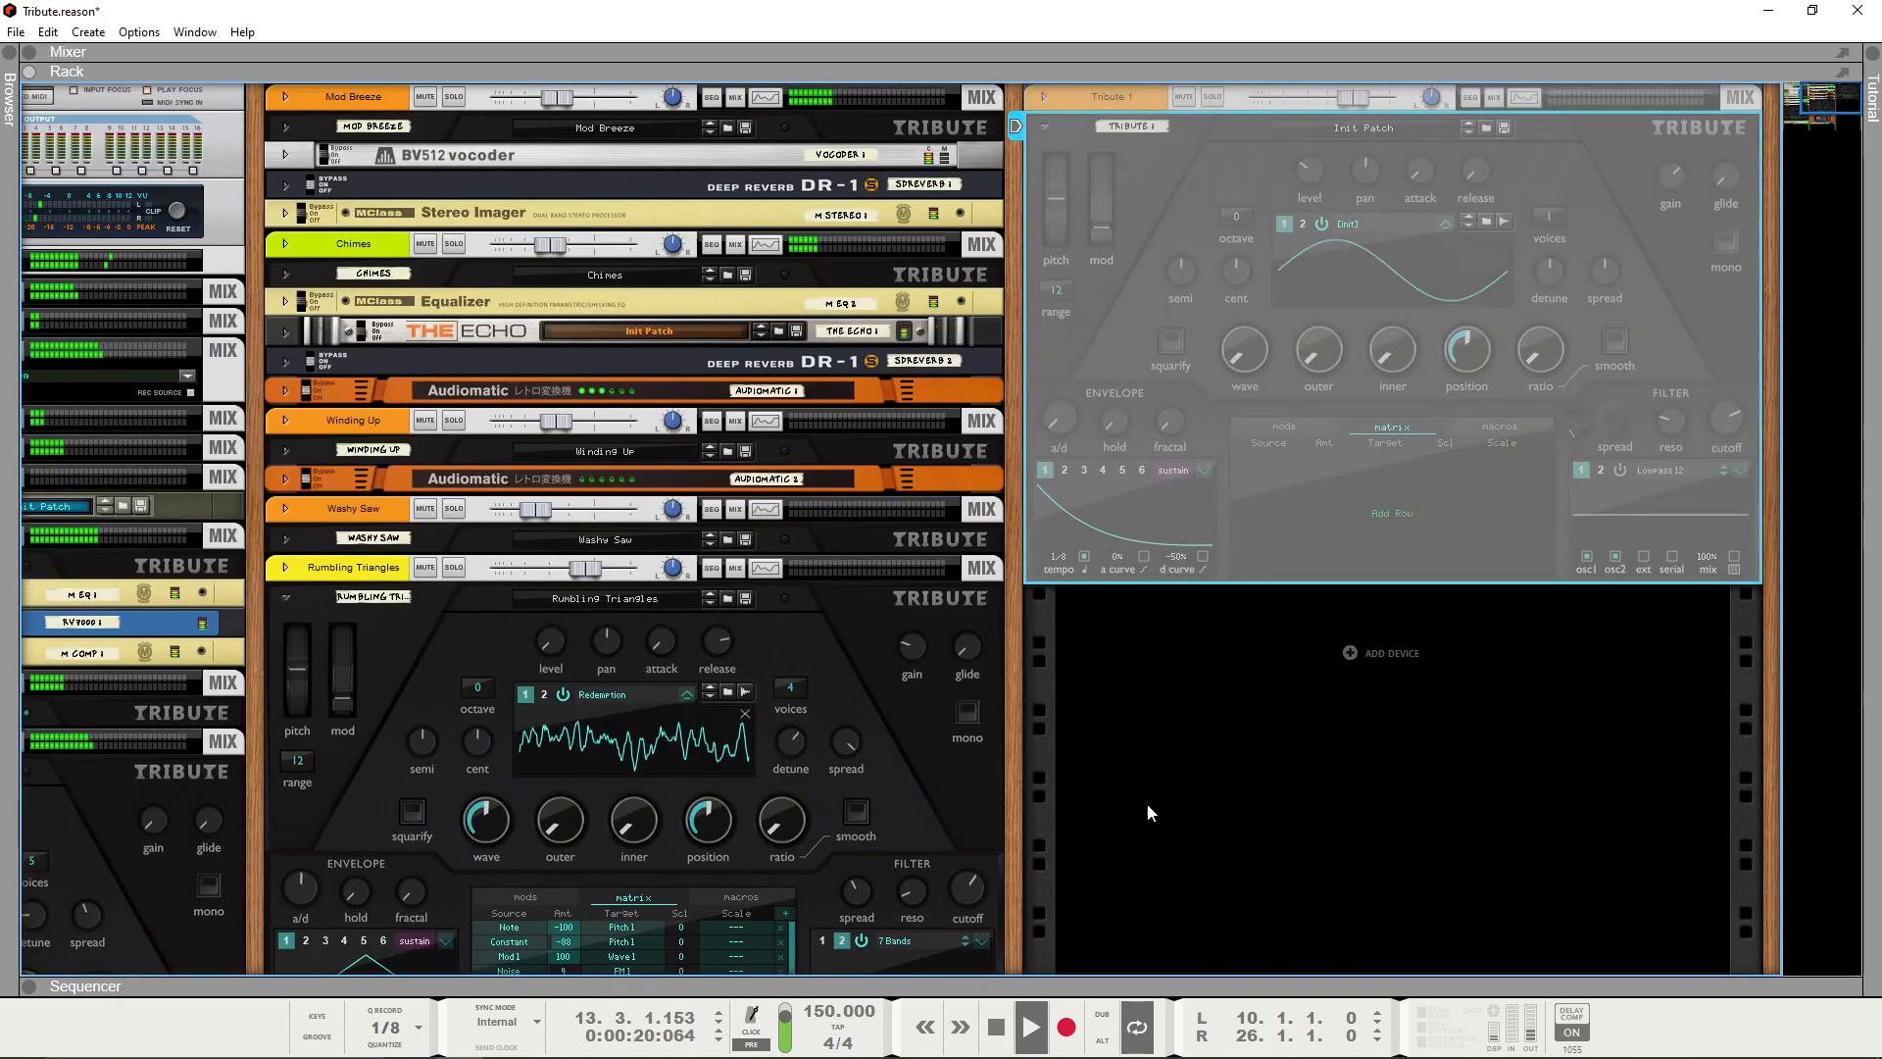
pyautogui.click(997, 1026)
pyautogui.click(997, 1027)
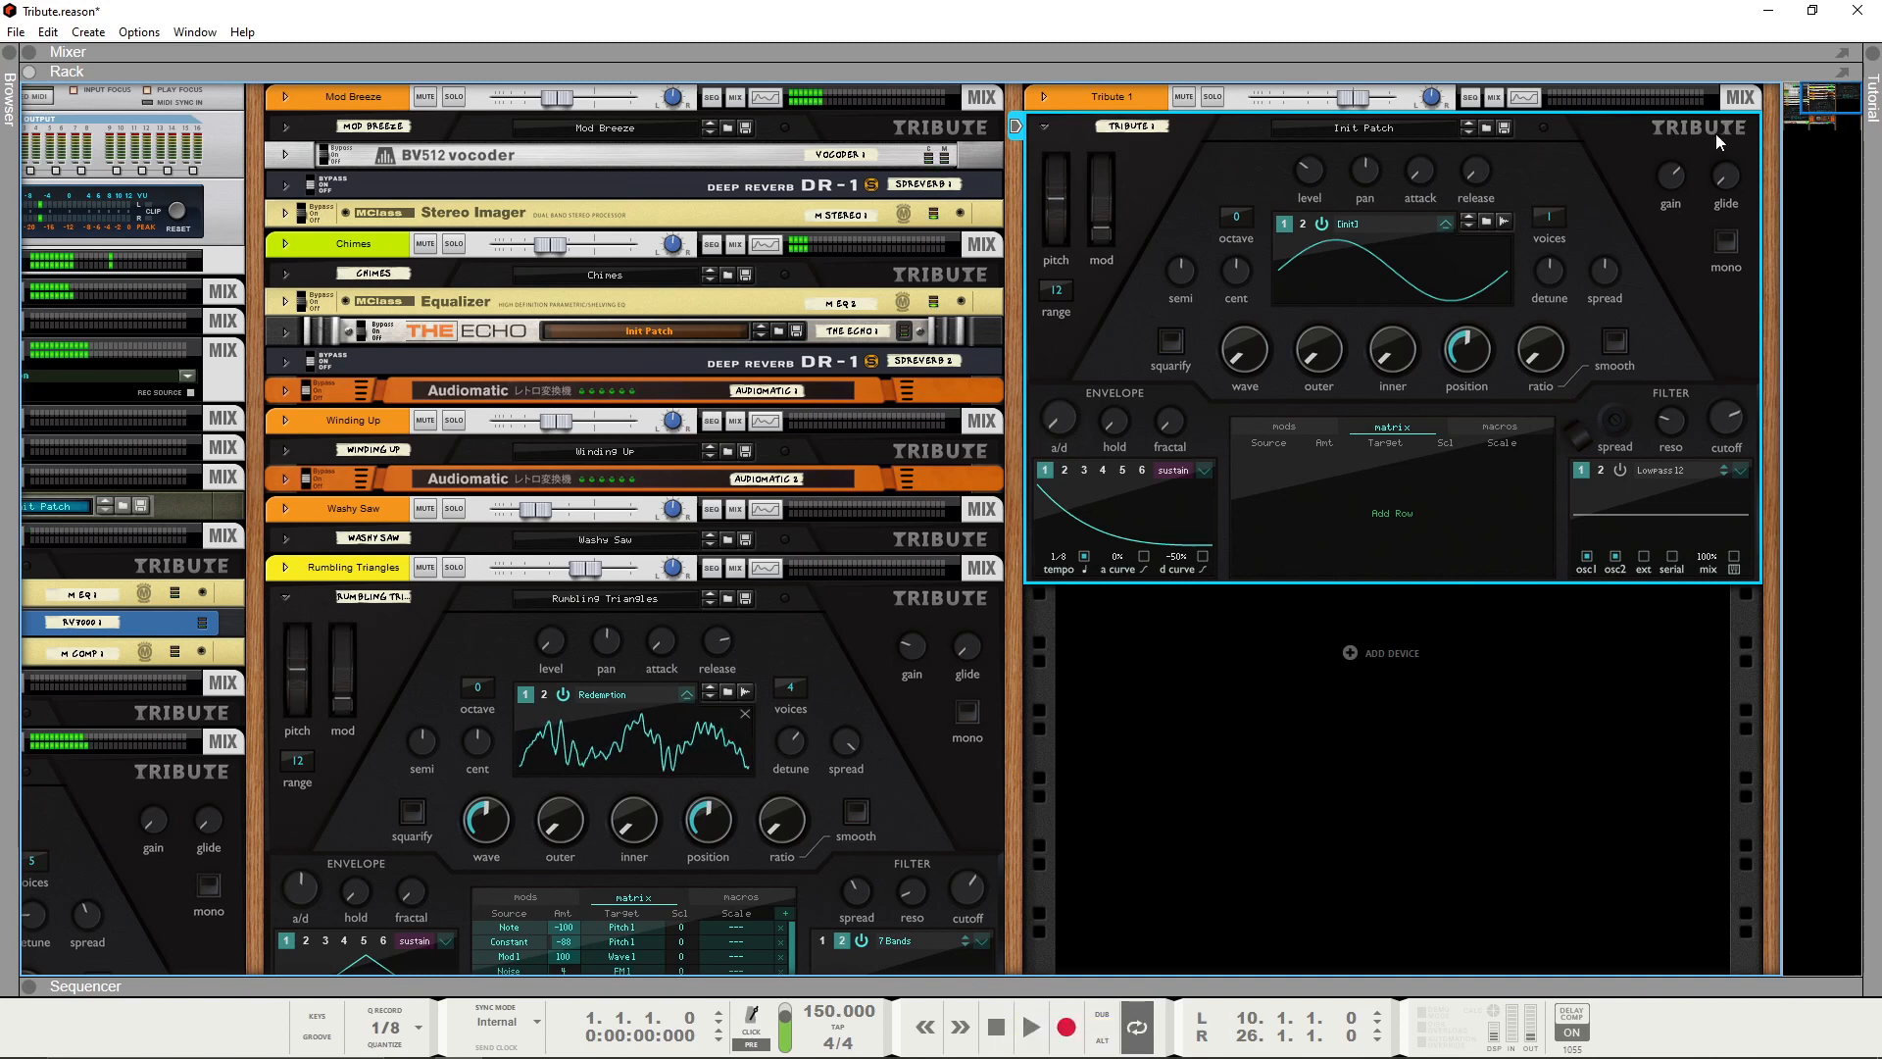
pyautogui.click(1157, 679)
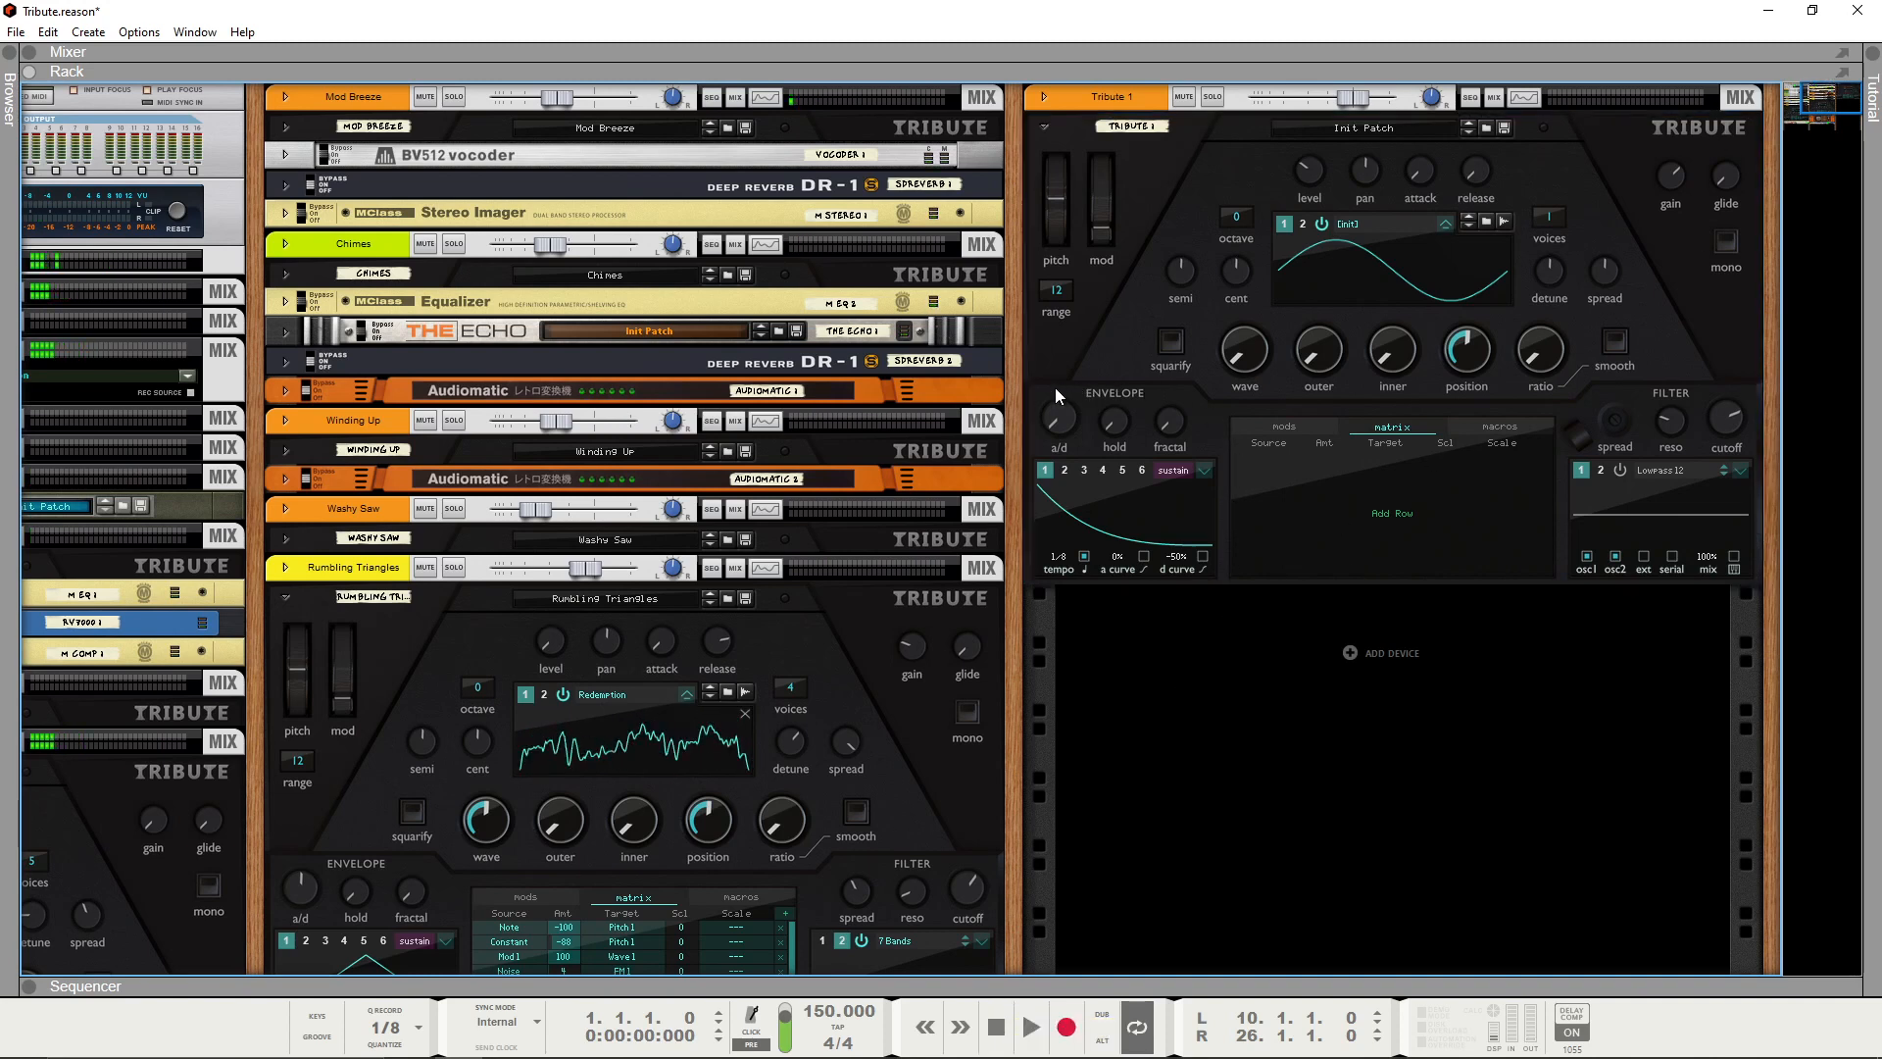
# Enable sustain on envelope 1 of the new Tribute, adjust its sustain point, and apply the Ramp Up shape
pyautogui.click(1170, 468)
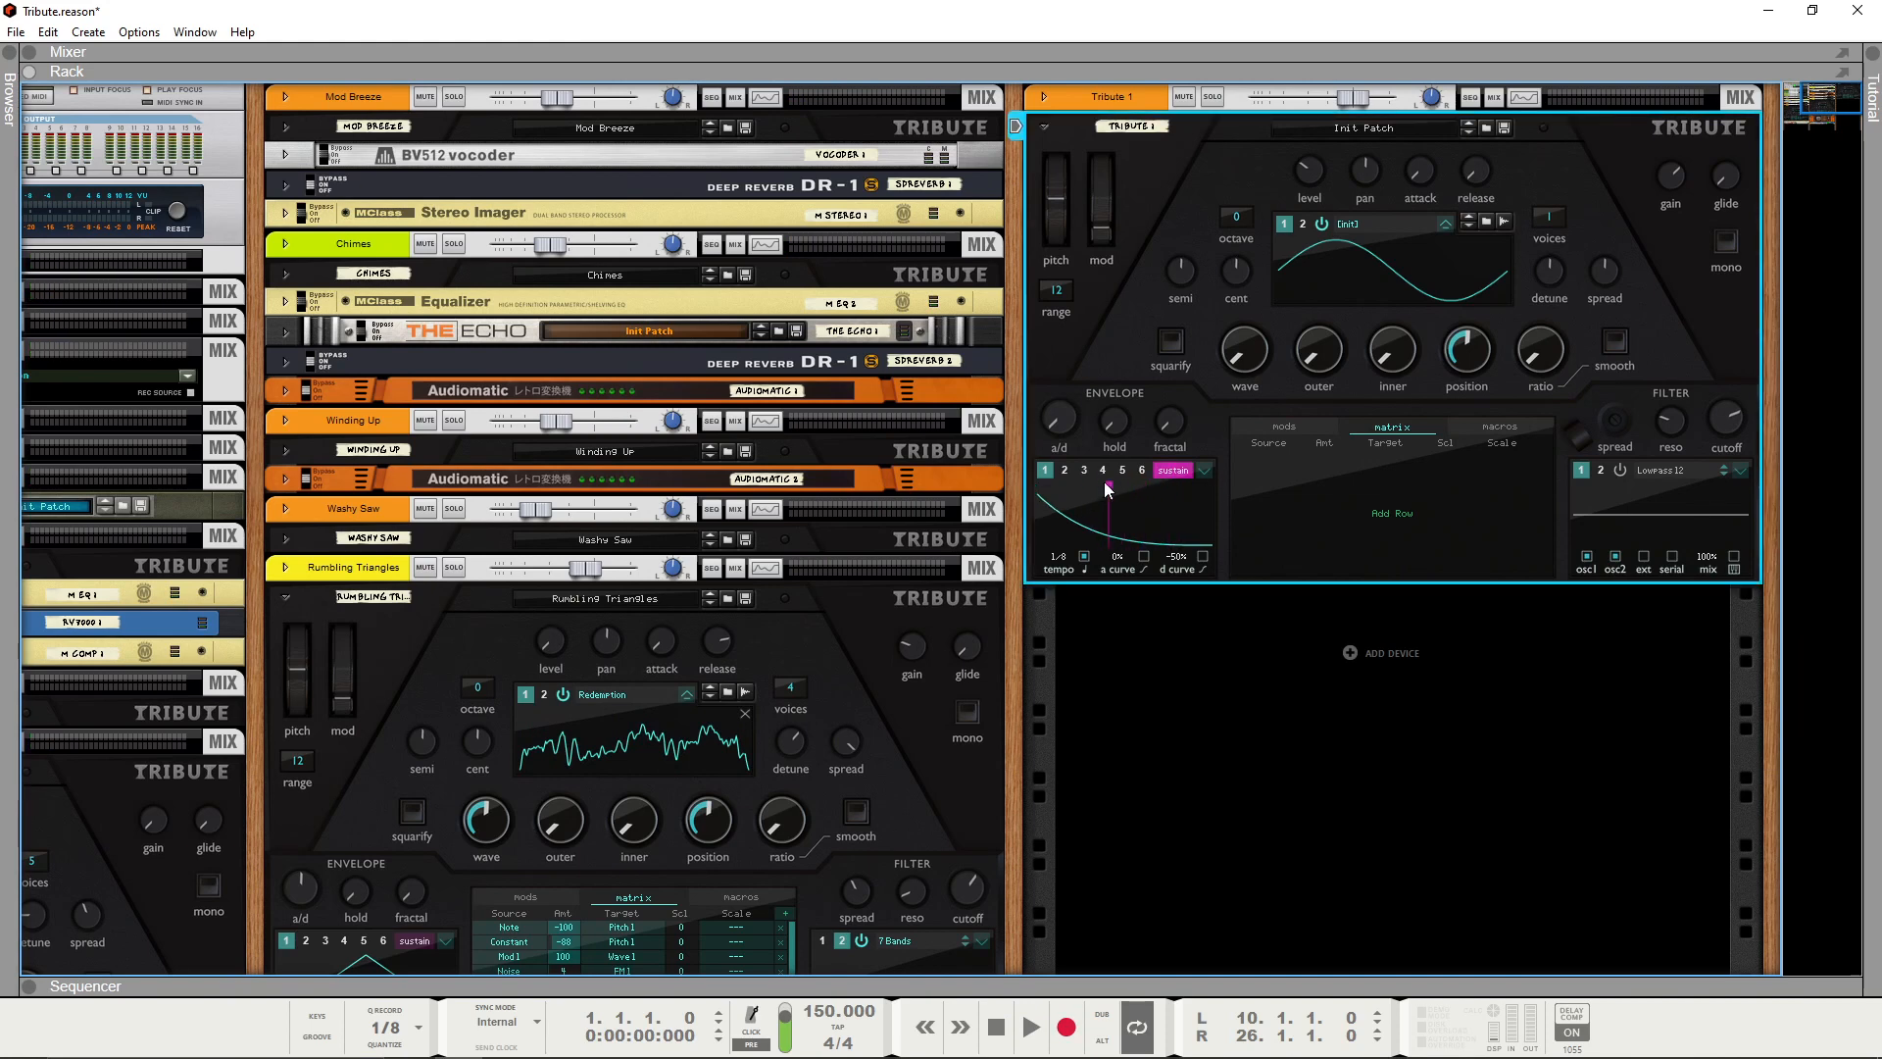
pyautogui.moveTo(1107, 490); pyautogui.dragTo(1138, 487)
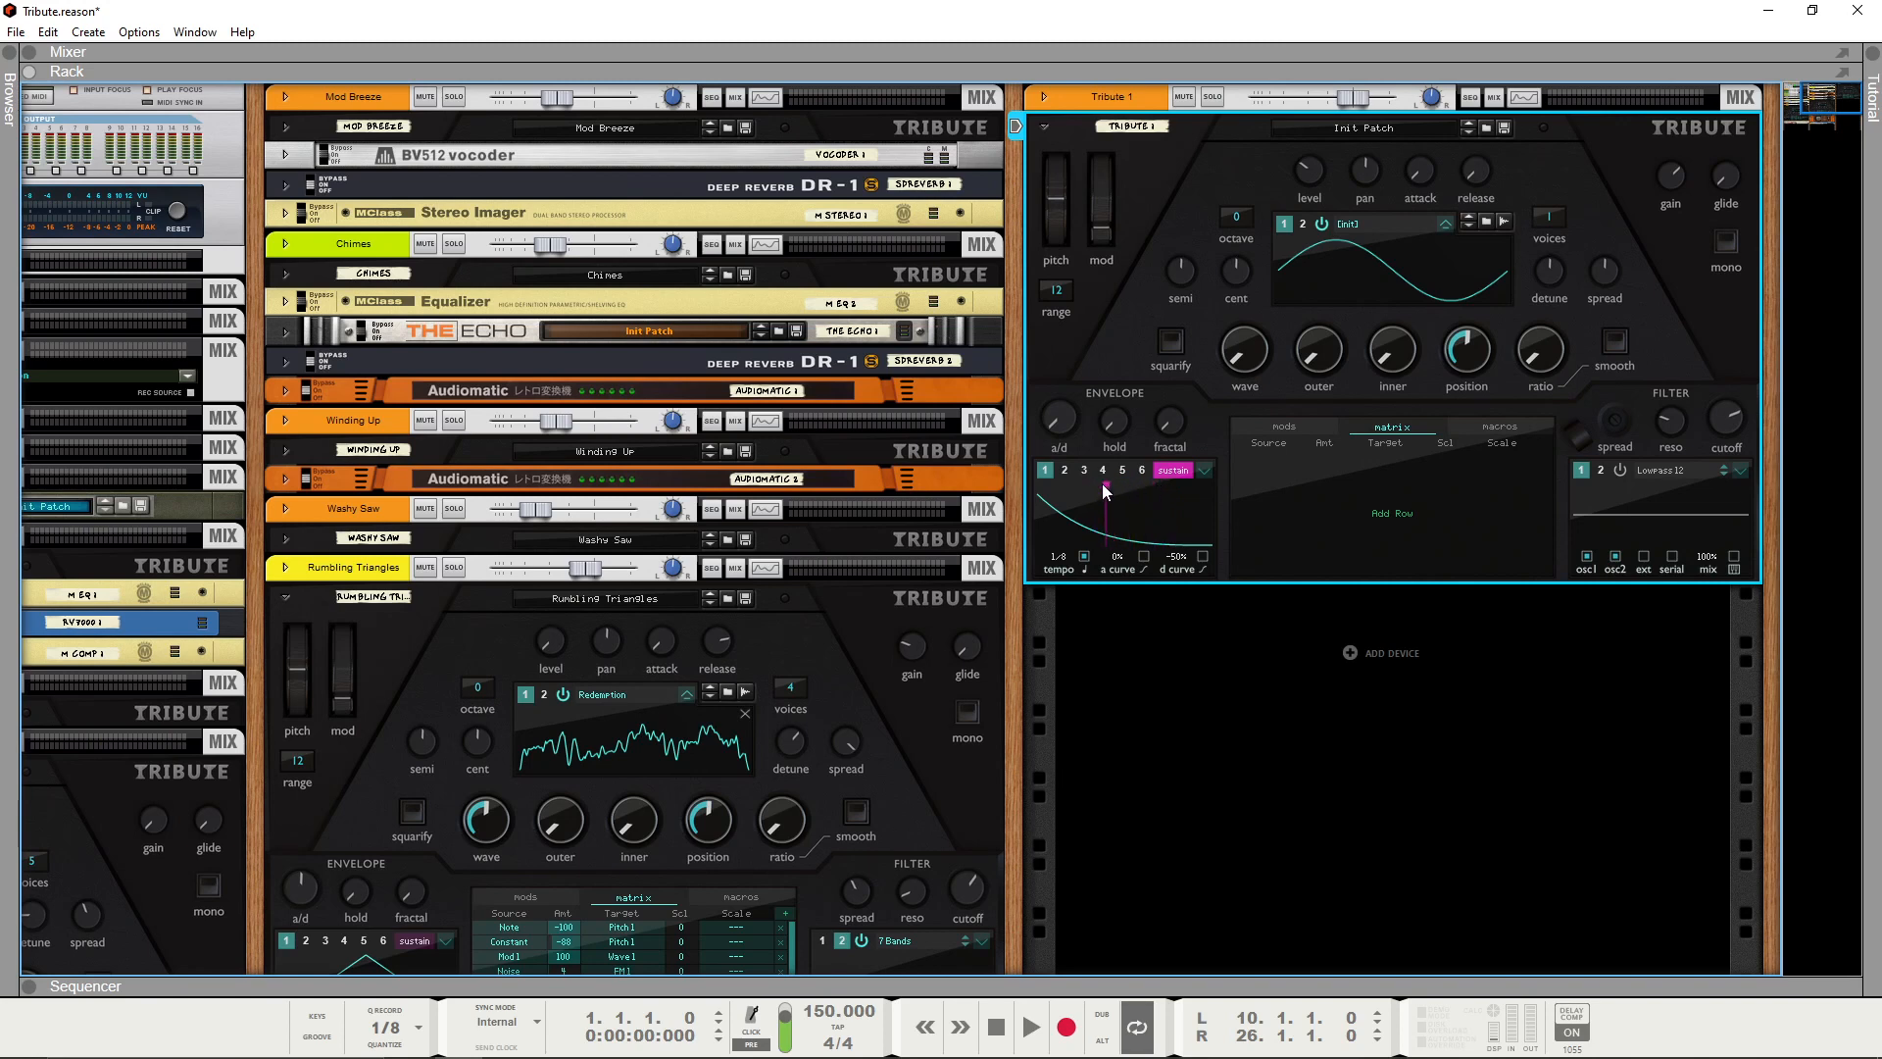
pyautogui.click(1206, 469)
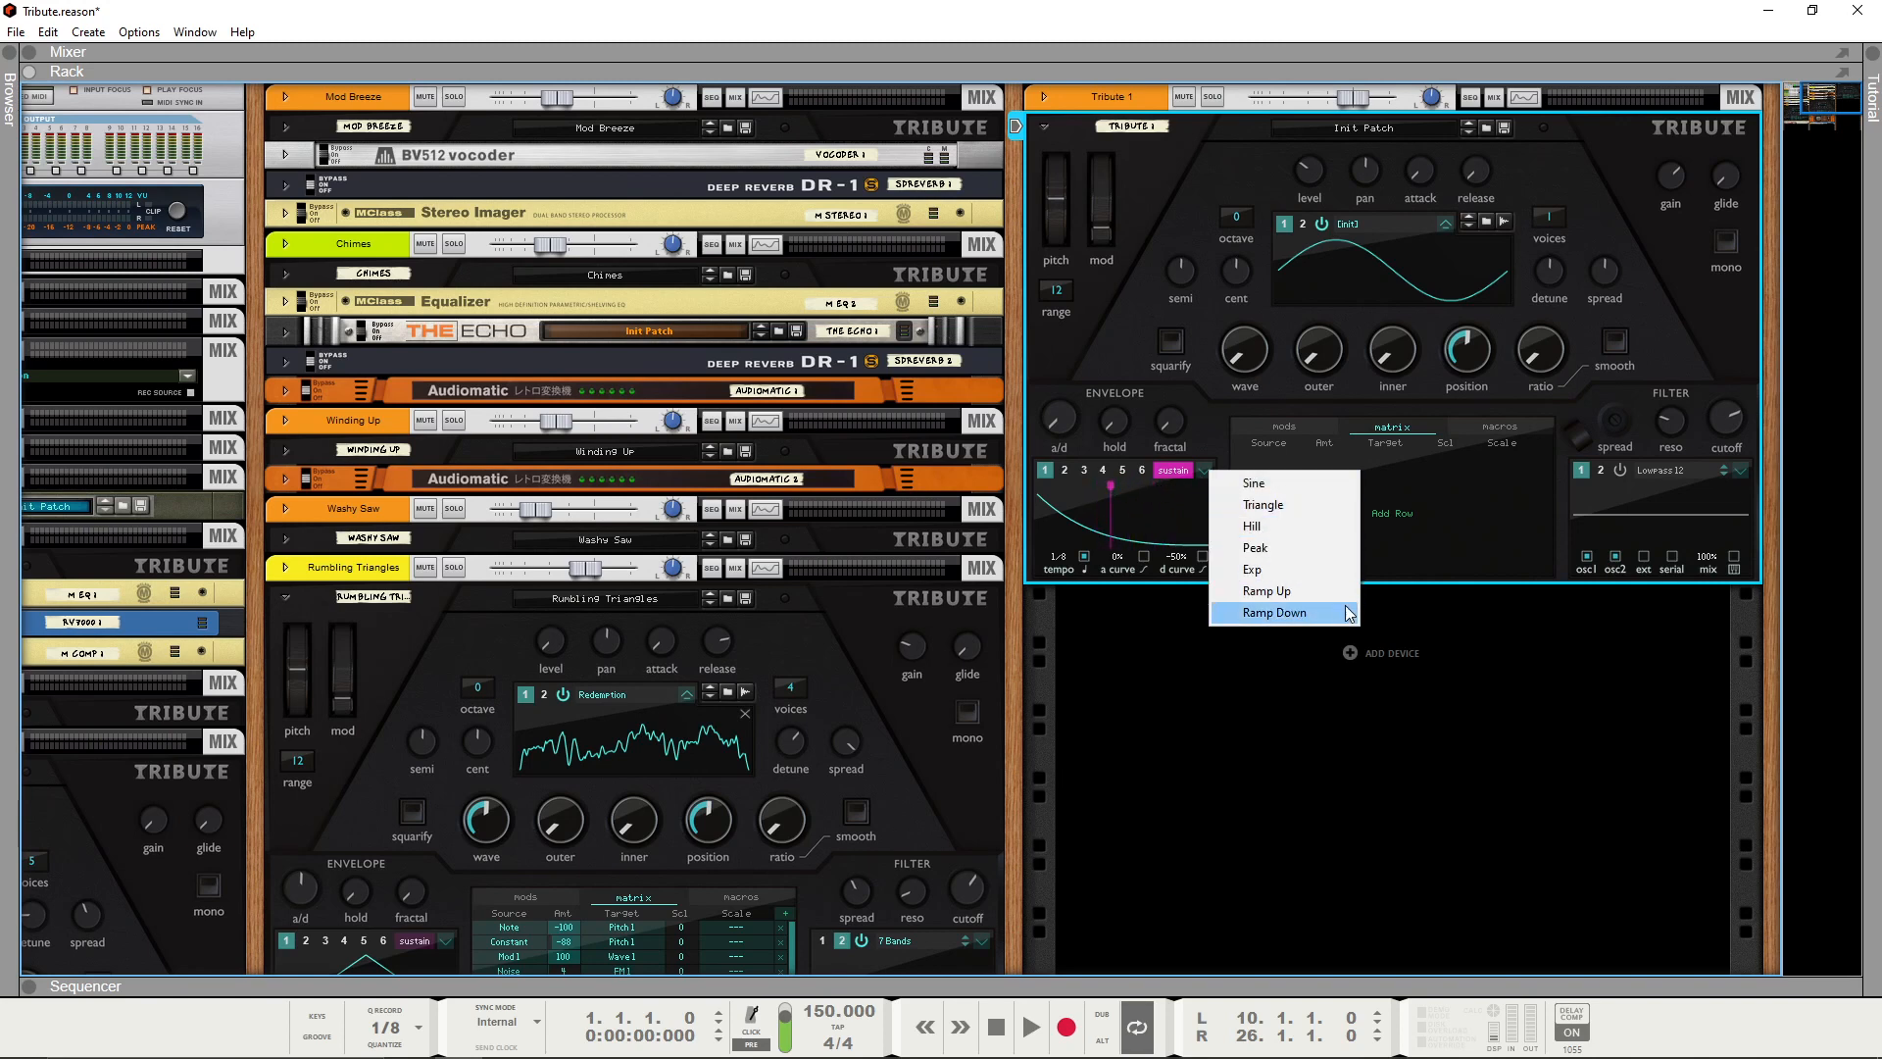
pyautogui.click(1279, 593)
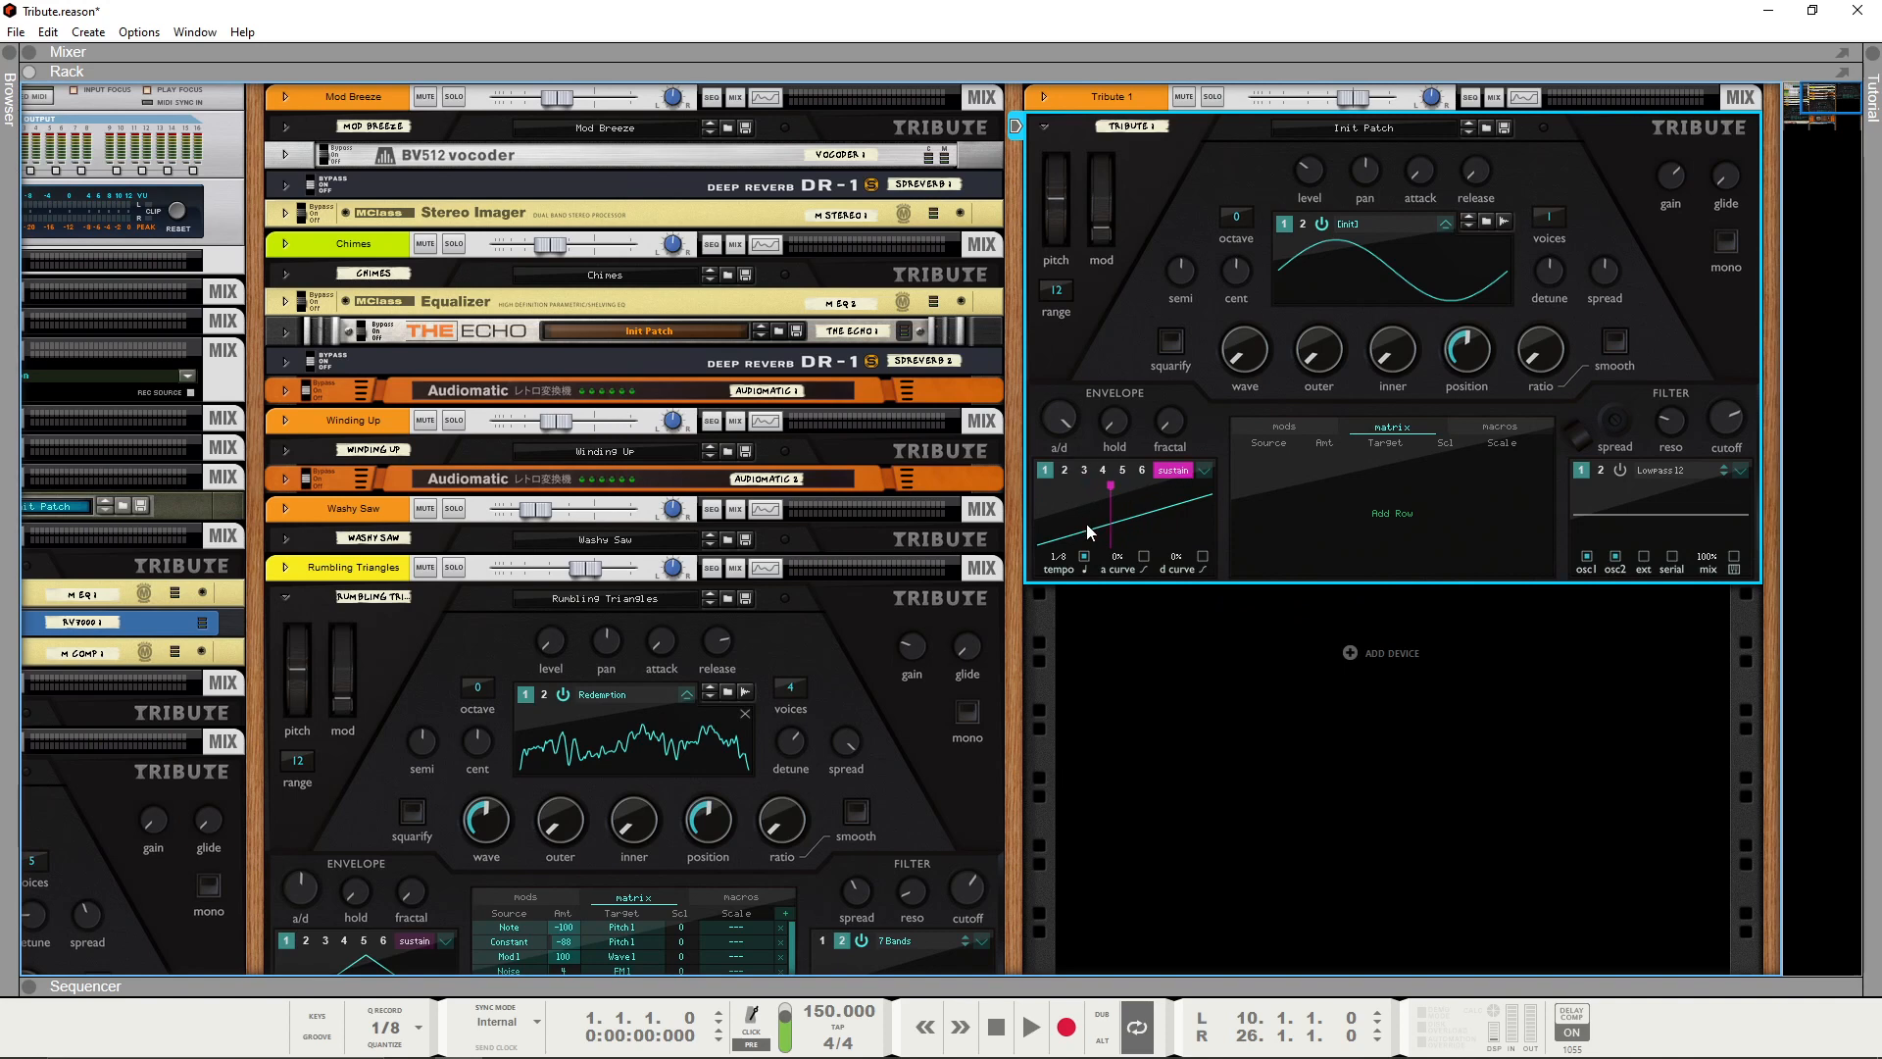
# Add a modulation matrix row that routes Env 1 to the Pitch of Oscillator 1
pyautogui.click(1366, 502)
pyautogui.moveTo(1402, 507)
pyautogui.click(1617, 510)
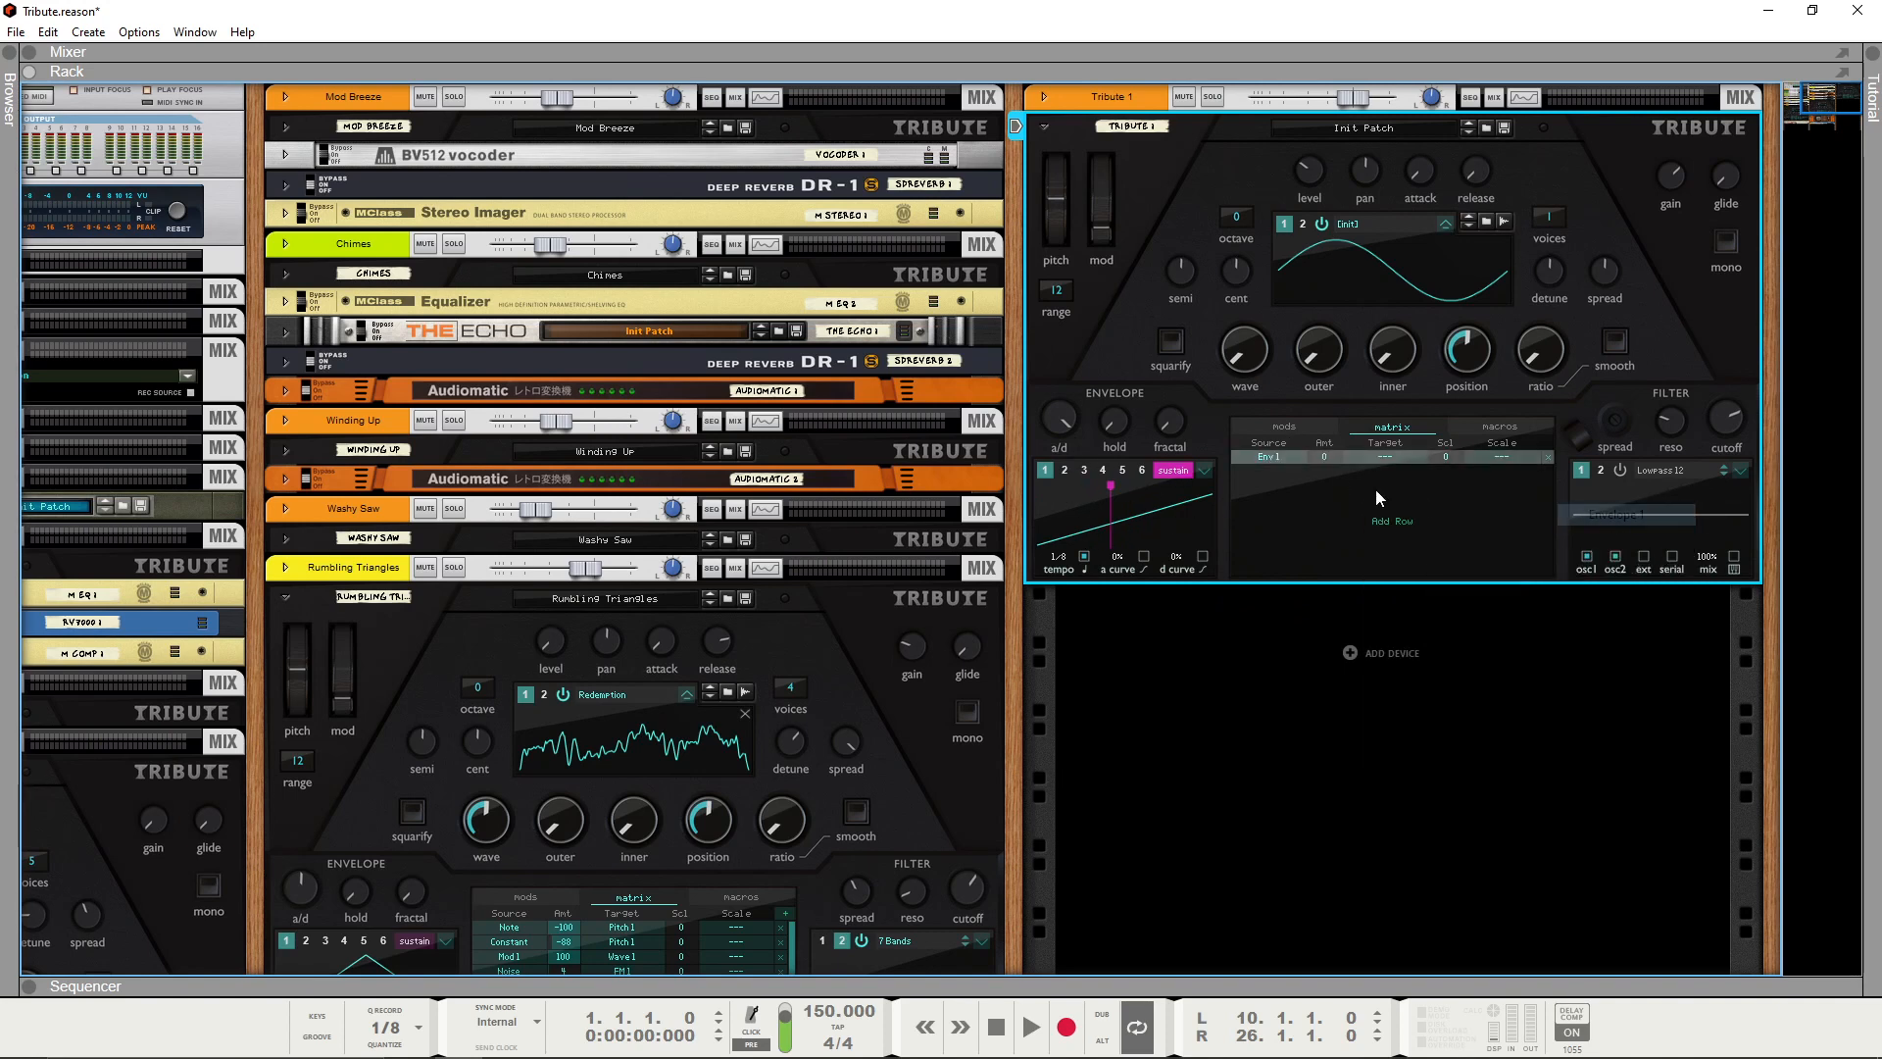
pyautogui.click(1385, 457)
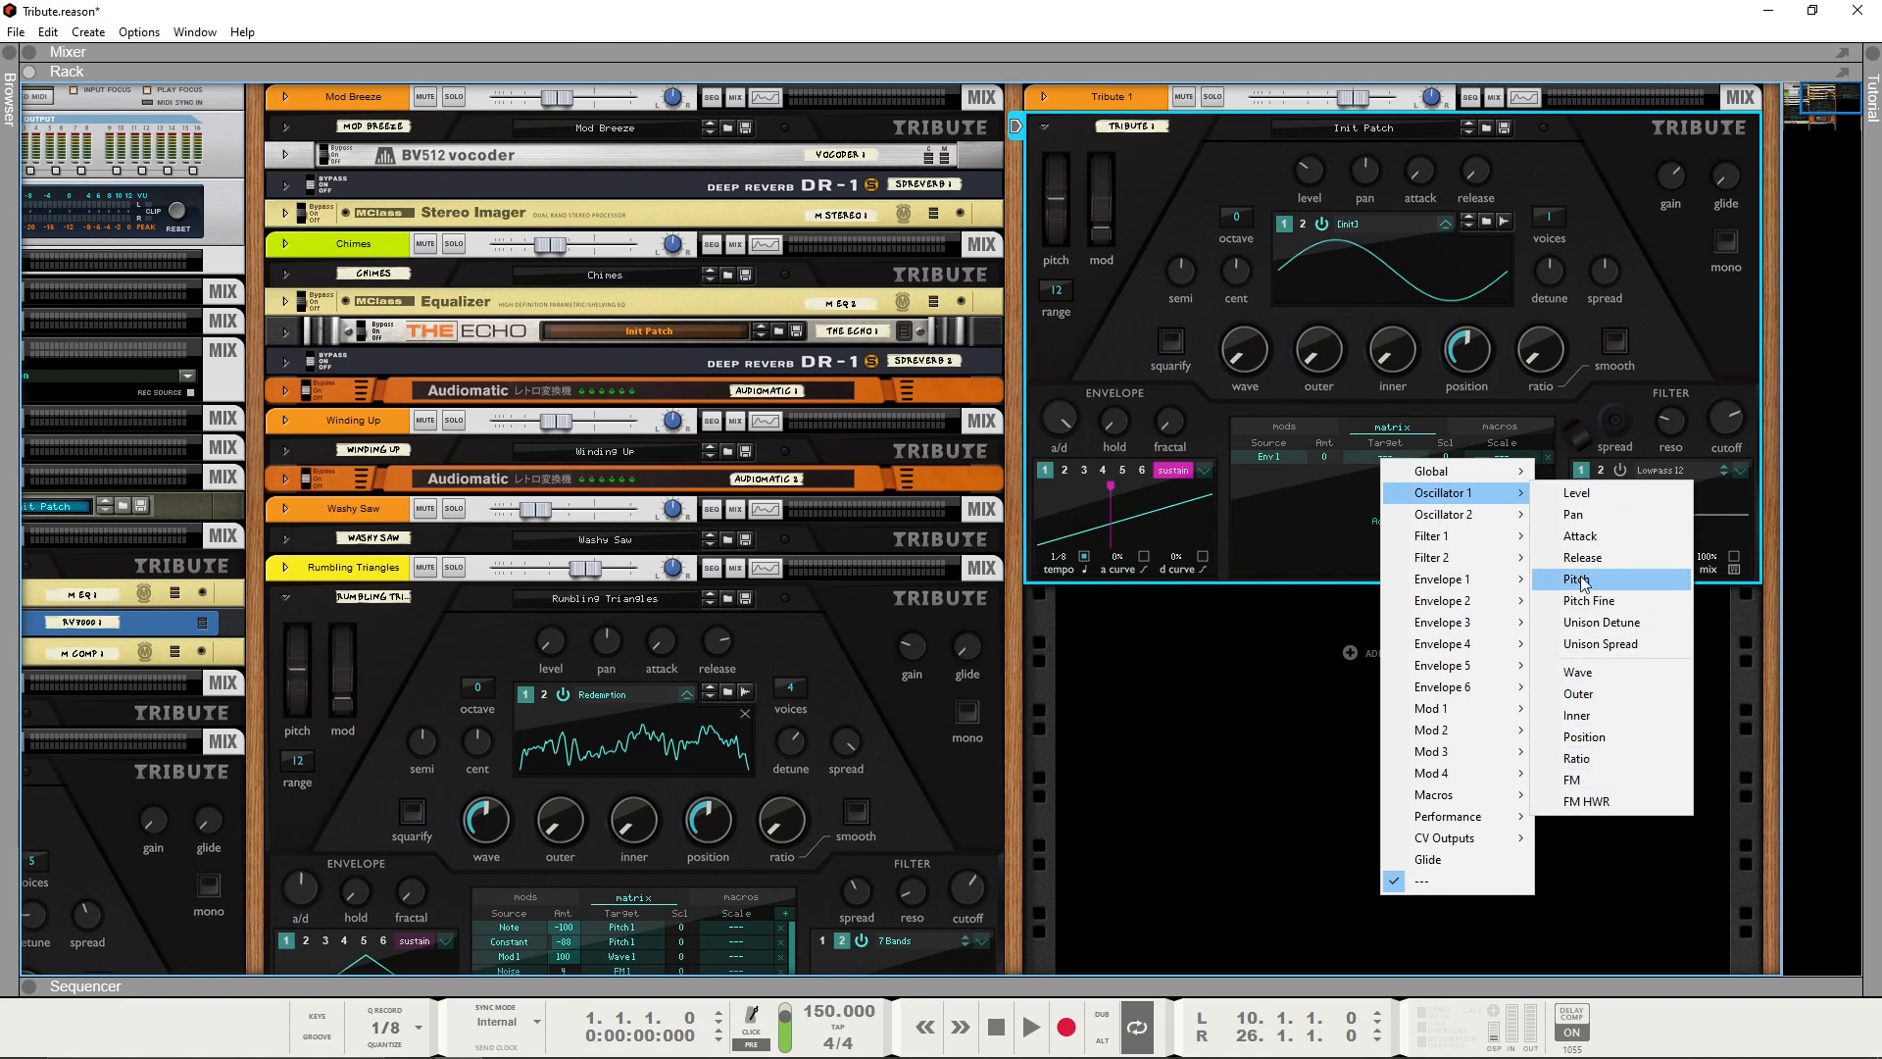
pyautogui.click(1578, 579)
# Adjust the amount of the Env 1 pitch modulation and slow envelope 1's tempo to 4/4
pyautogui.moveTo(1337, 396); pyautogui.dragTo(1337, 390)
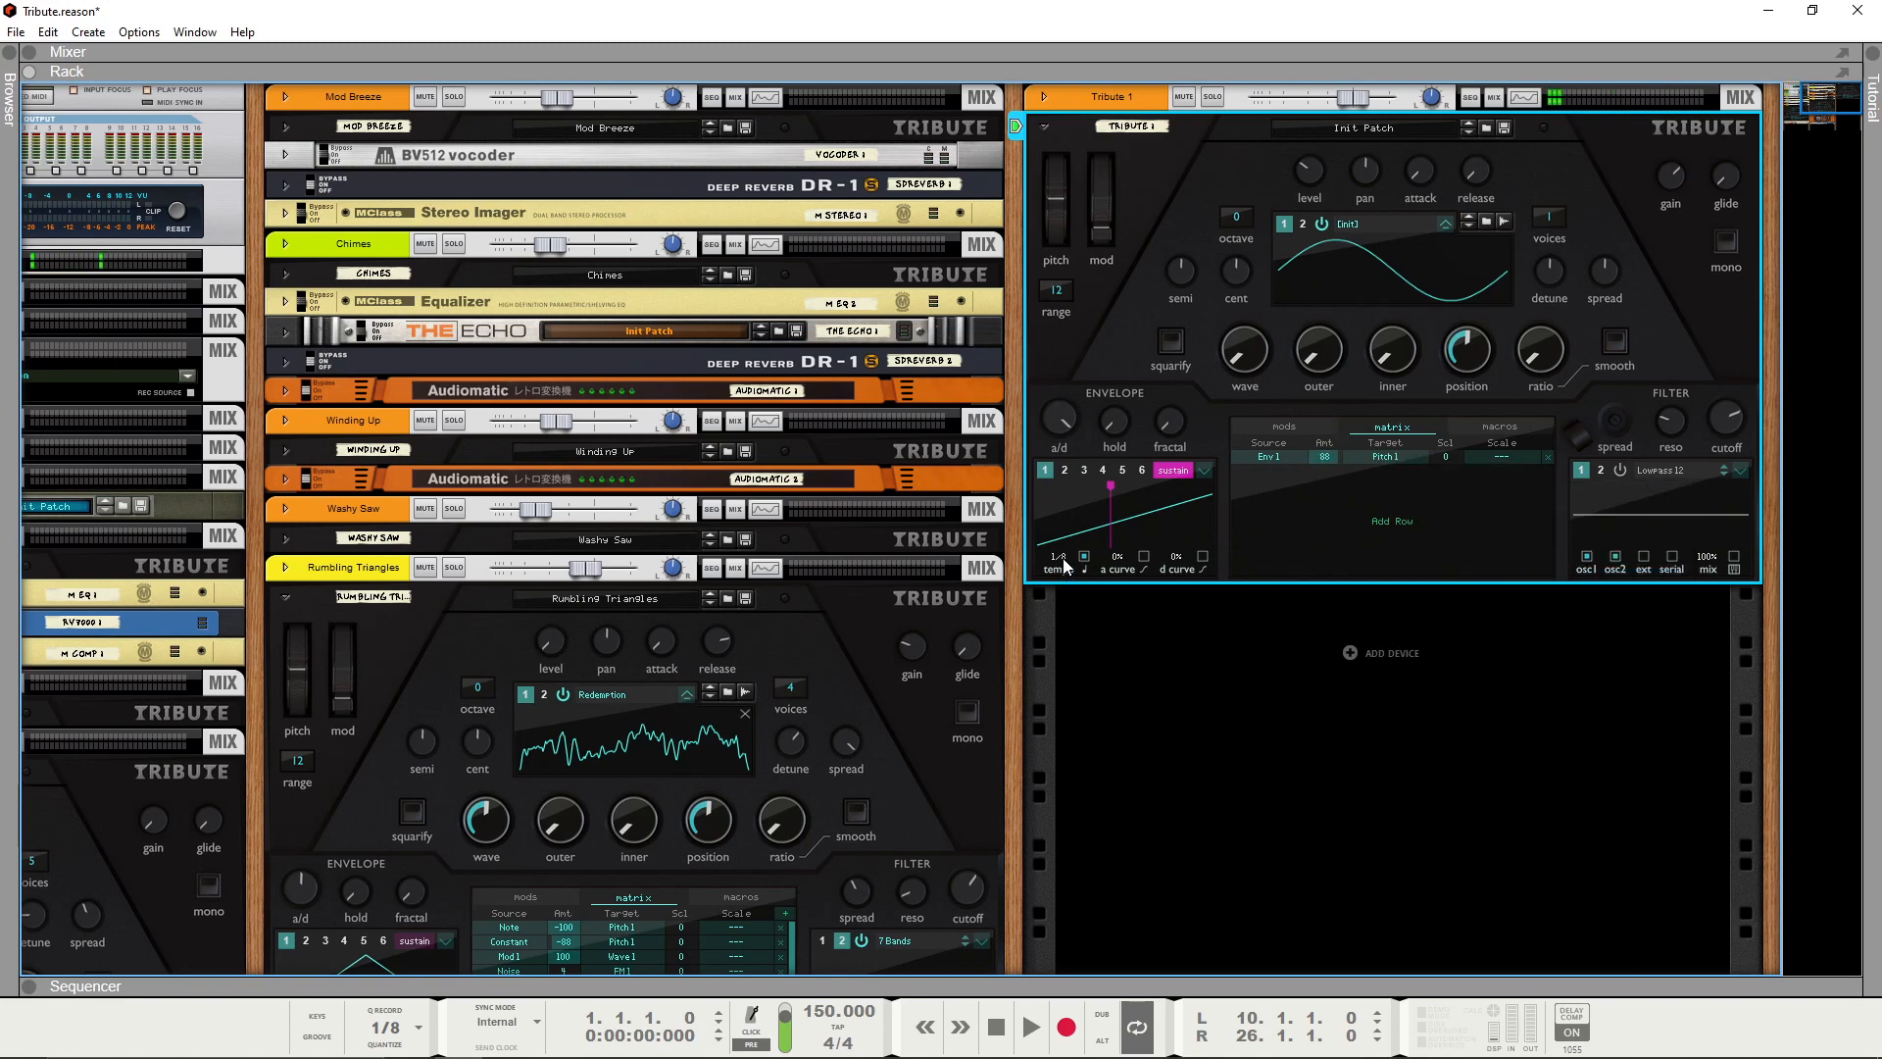
pyautogui.moveTo(1060, 563); pyautogui.dragTo(1056, 587)
pyautogui.moveTo(1325, 457); pyautogui.dragTo(1328, 477)
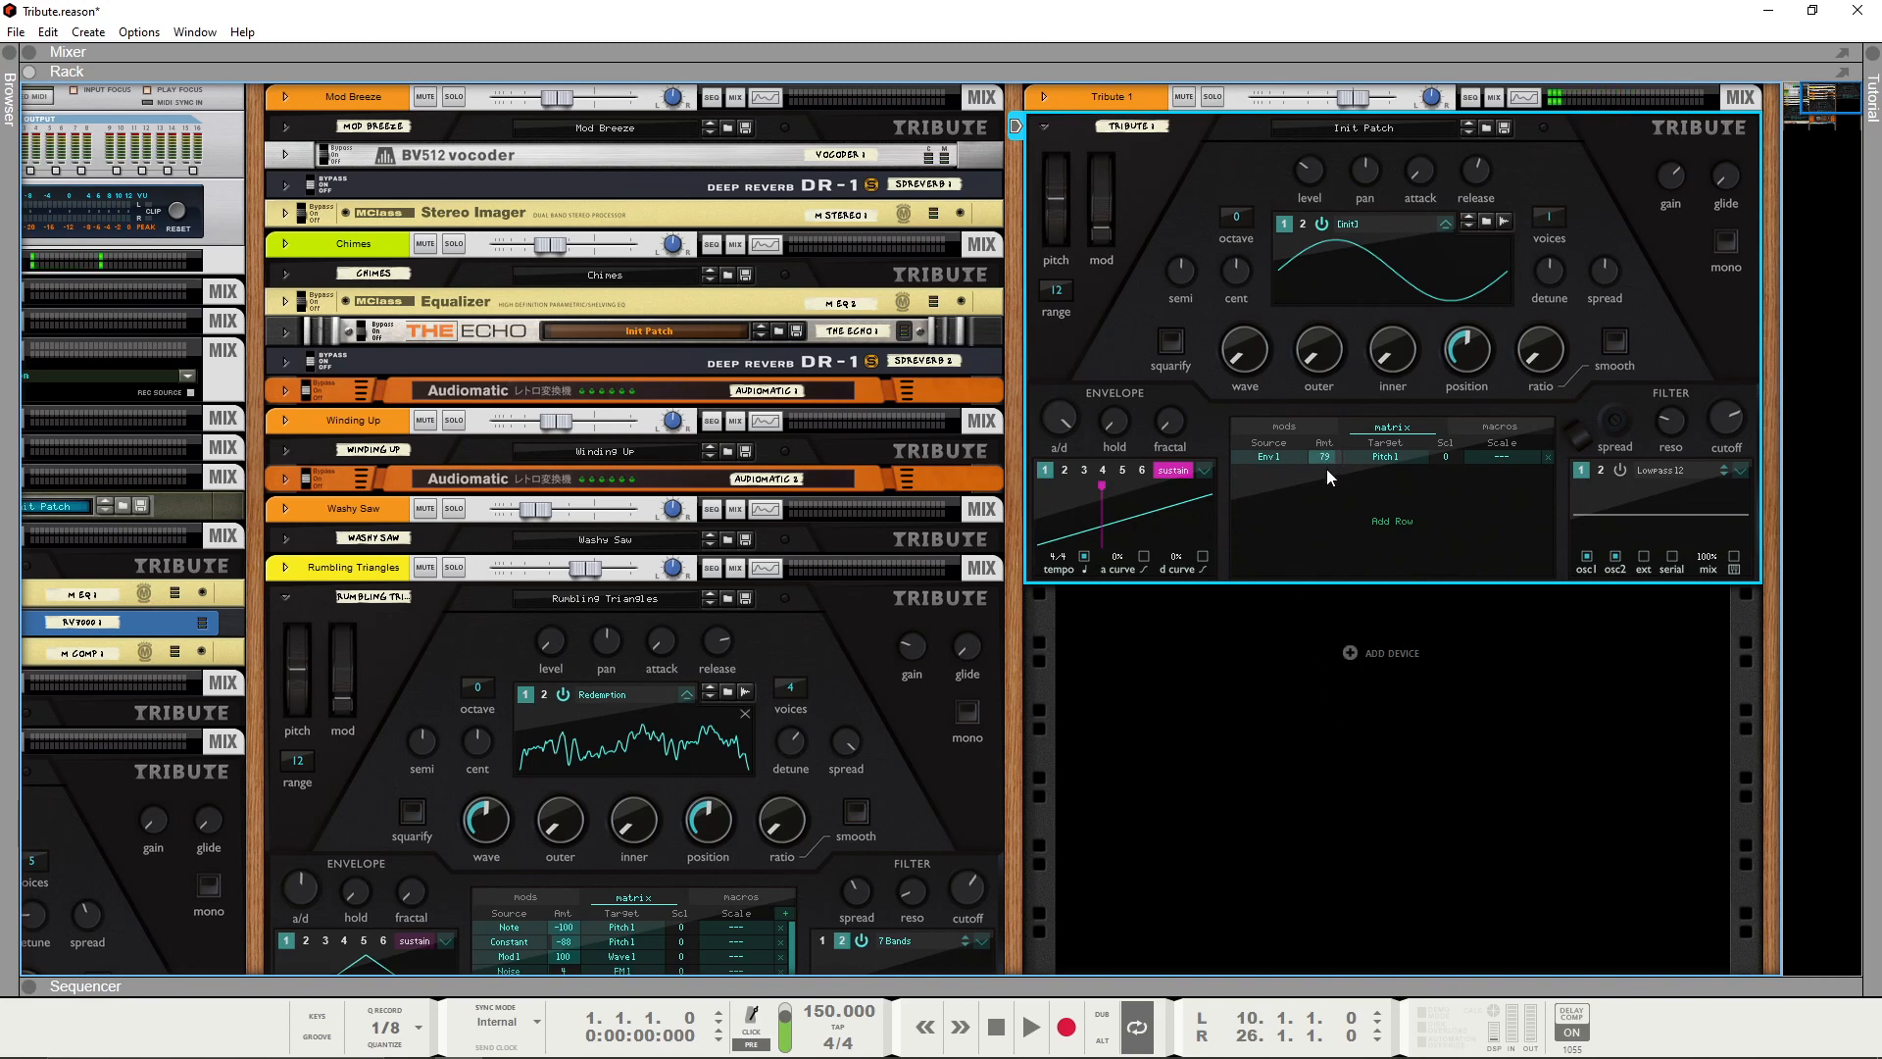
# Change the source of the pitch modulation row from Env 1 to Mod 1
pyautogui.click(1284, 428)
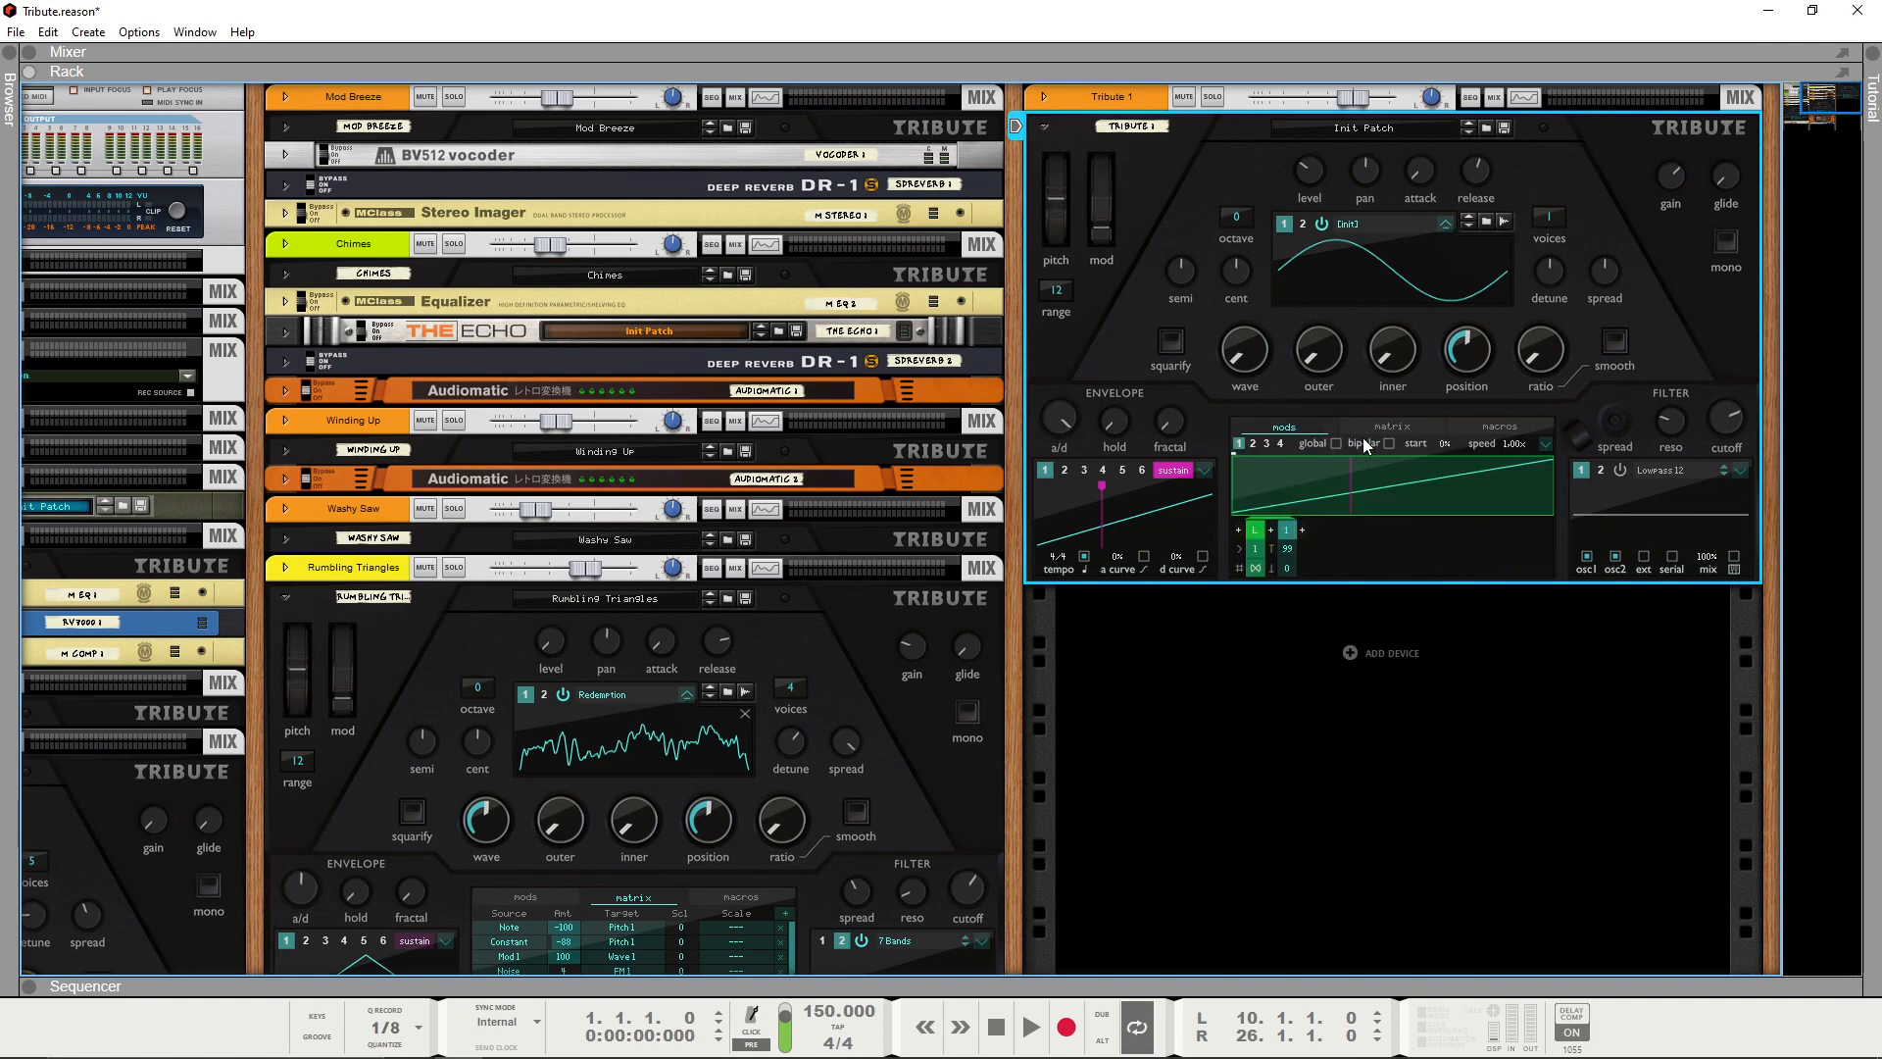
pyautogui.click(1392, 428)
pyautogui.click(1270, 457)
pyautogui.moveTo(1372, 491)
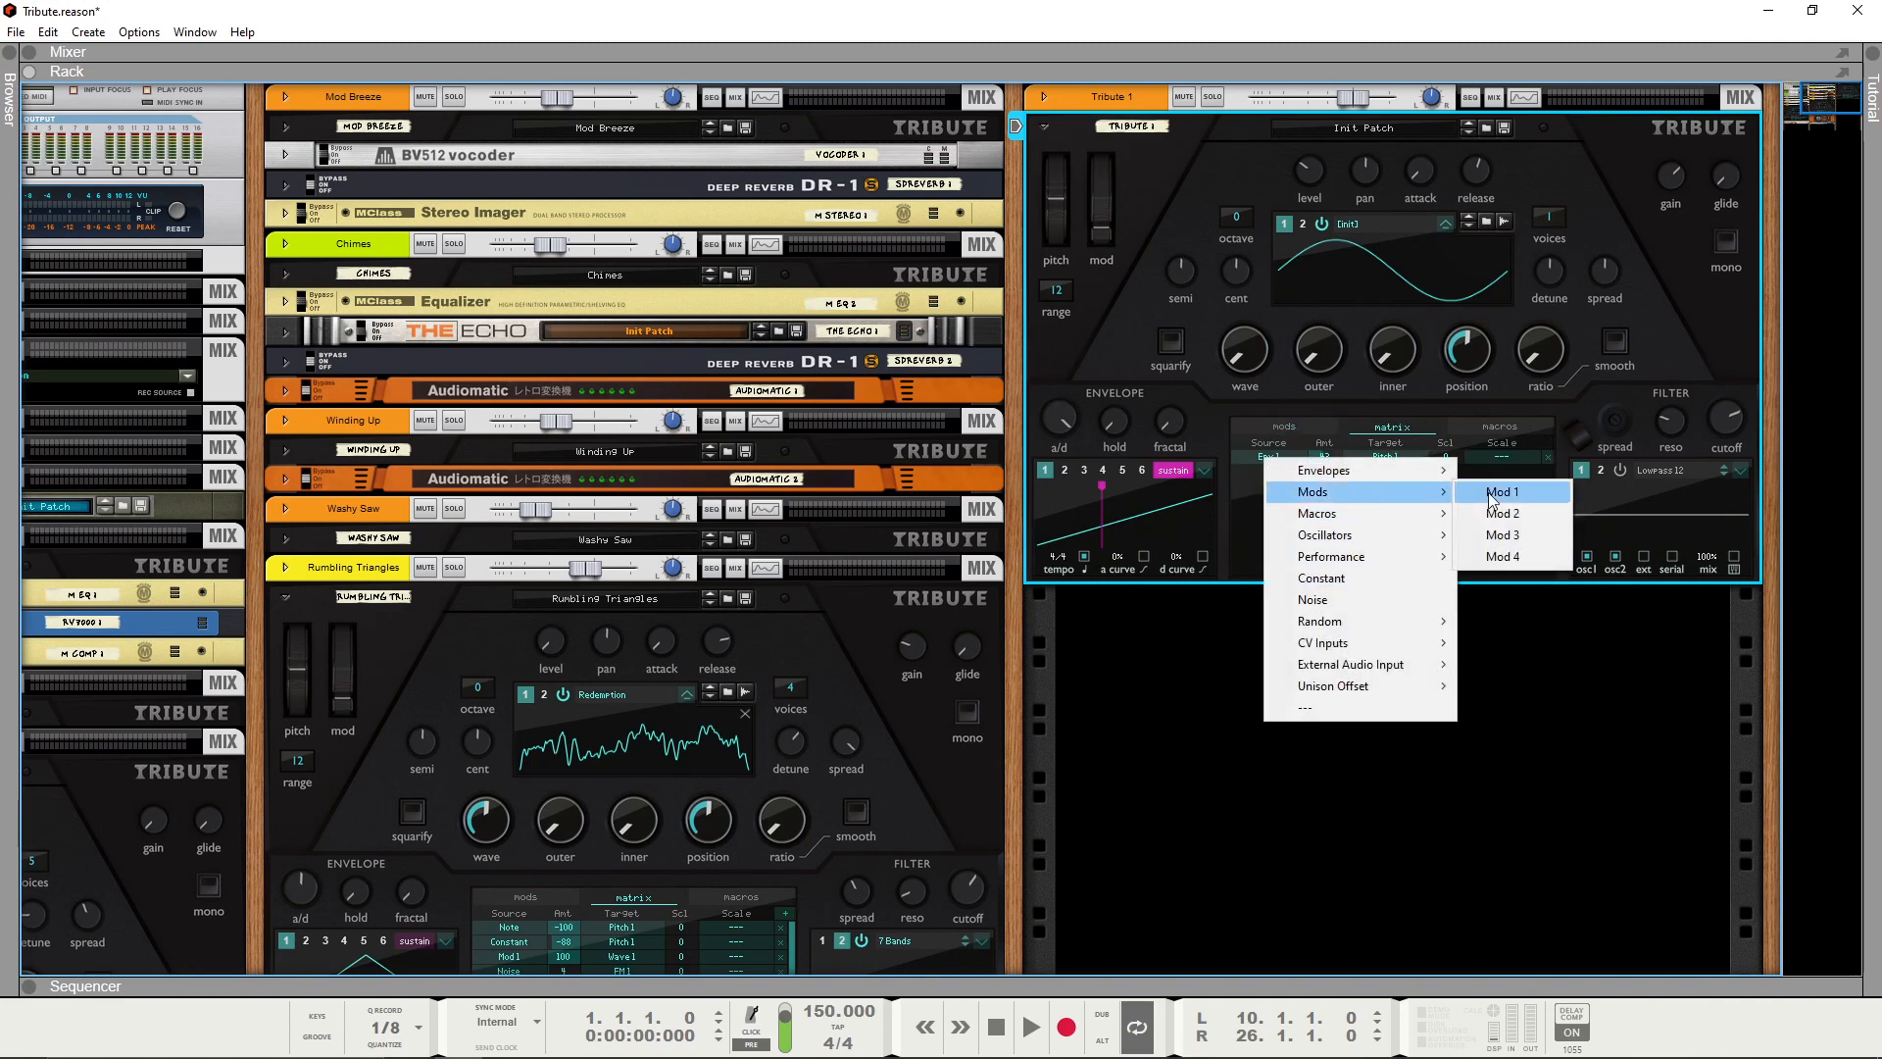
pyautogui.click(1492, 493)
# Adjust envelope 1's sustain point and compare the Mod 1 curve with its pitch routing in the matrix
pyautogui.click(1284, 427)
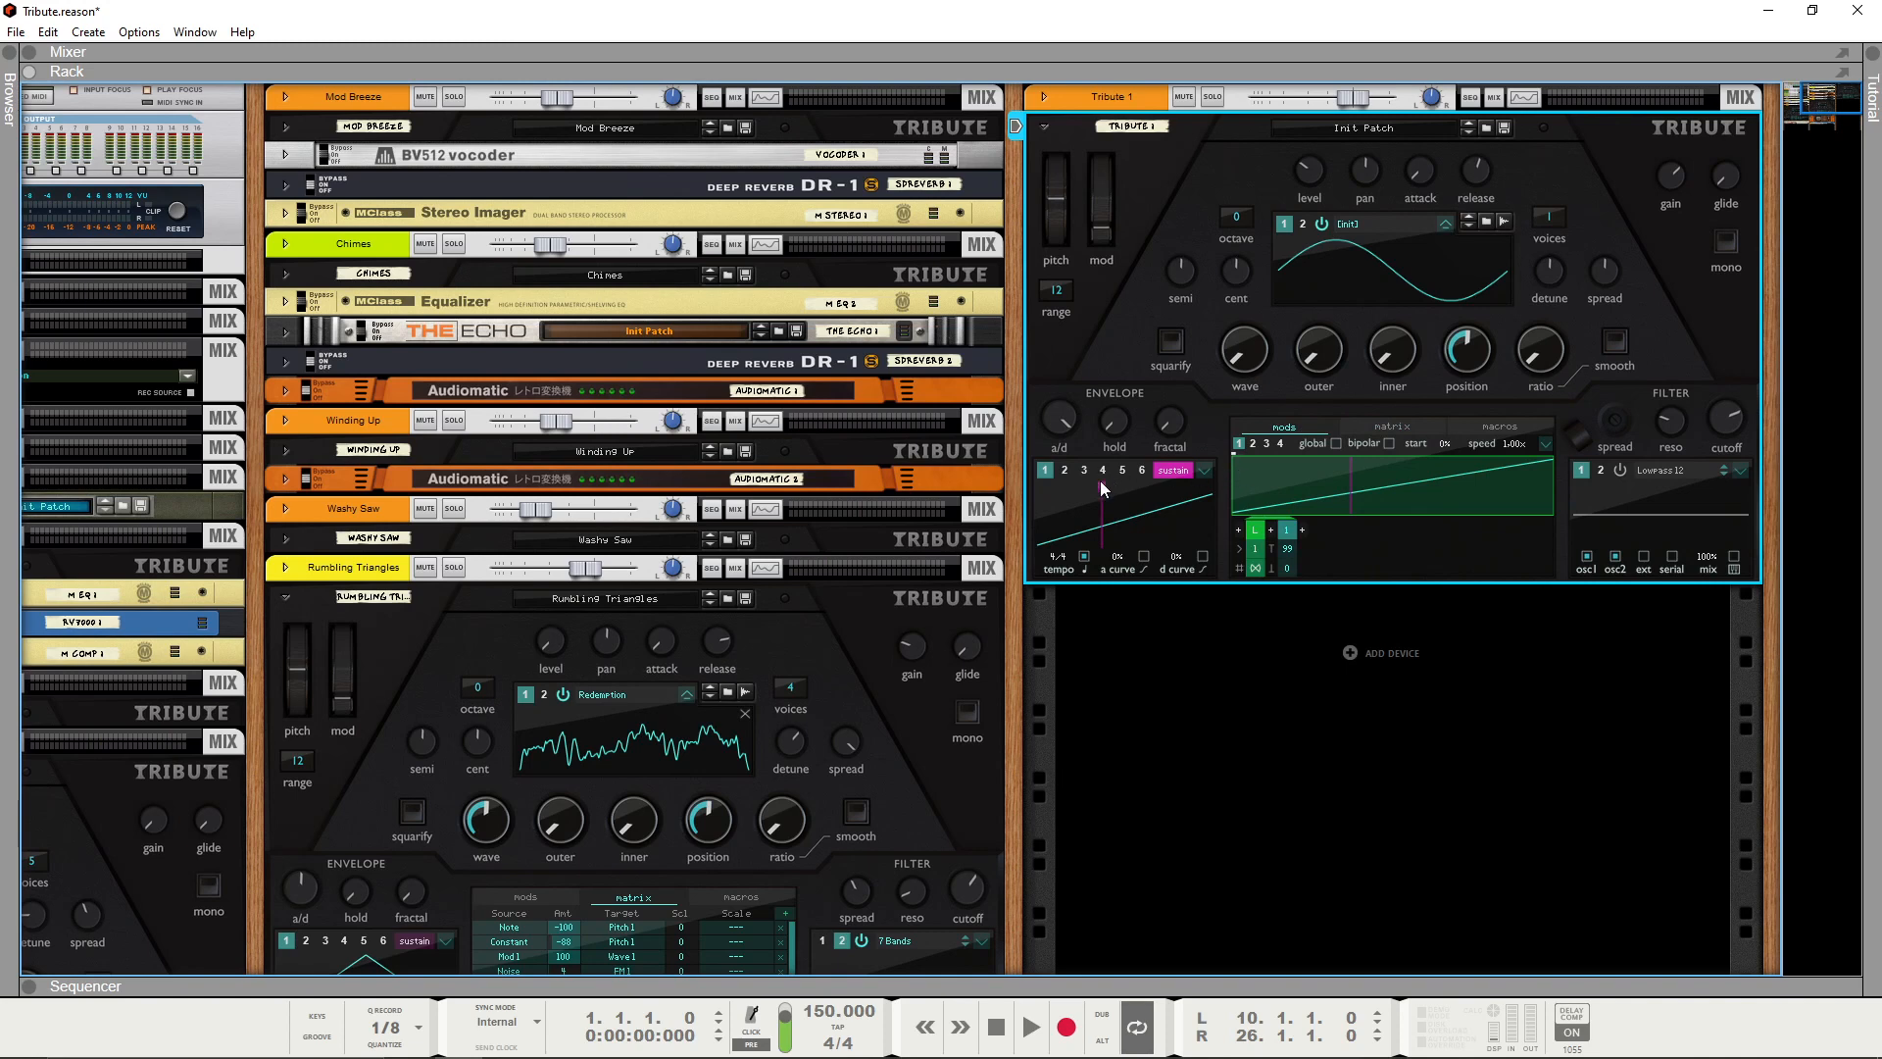
pyautogui.moveTo(1097, 480); pyautogui.dragTo(1091, 480)
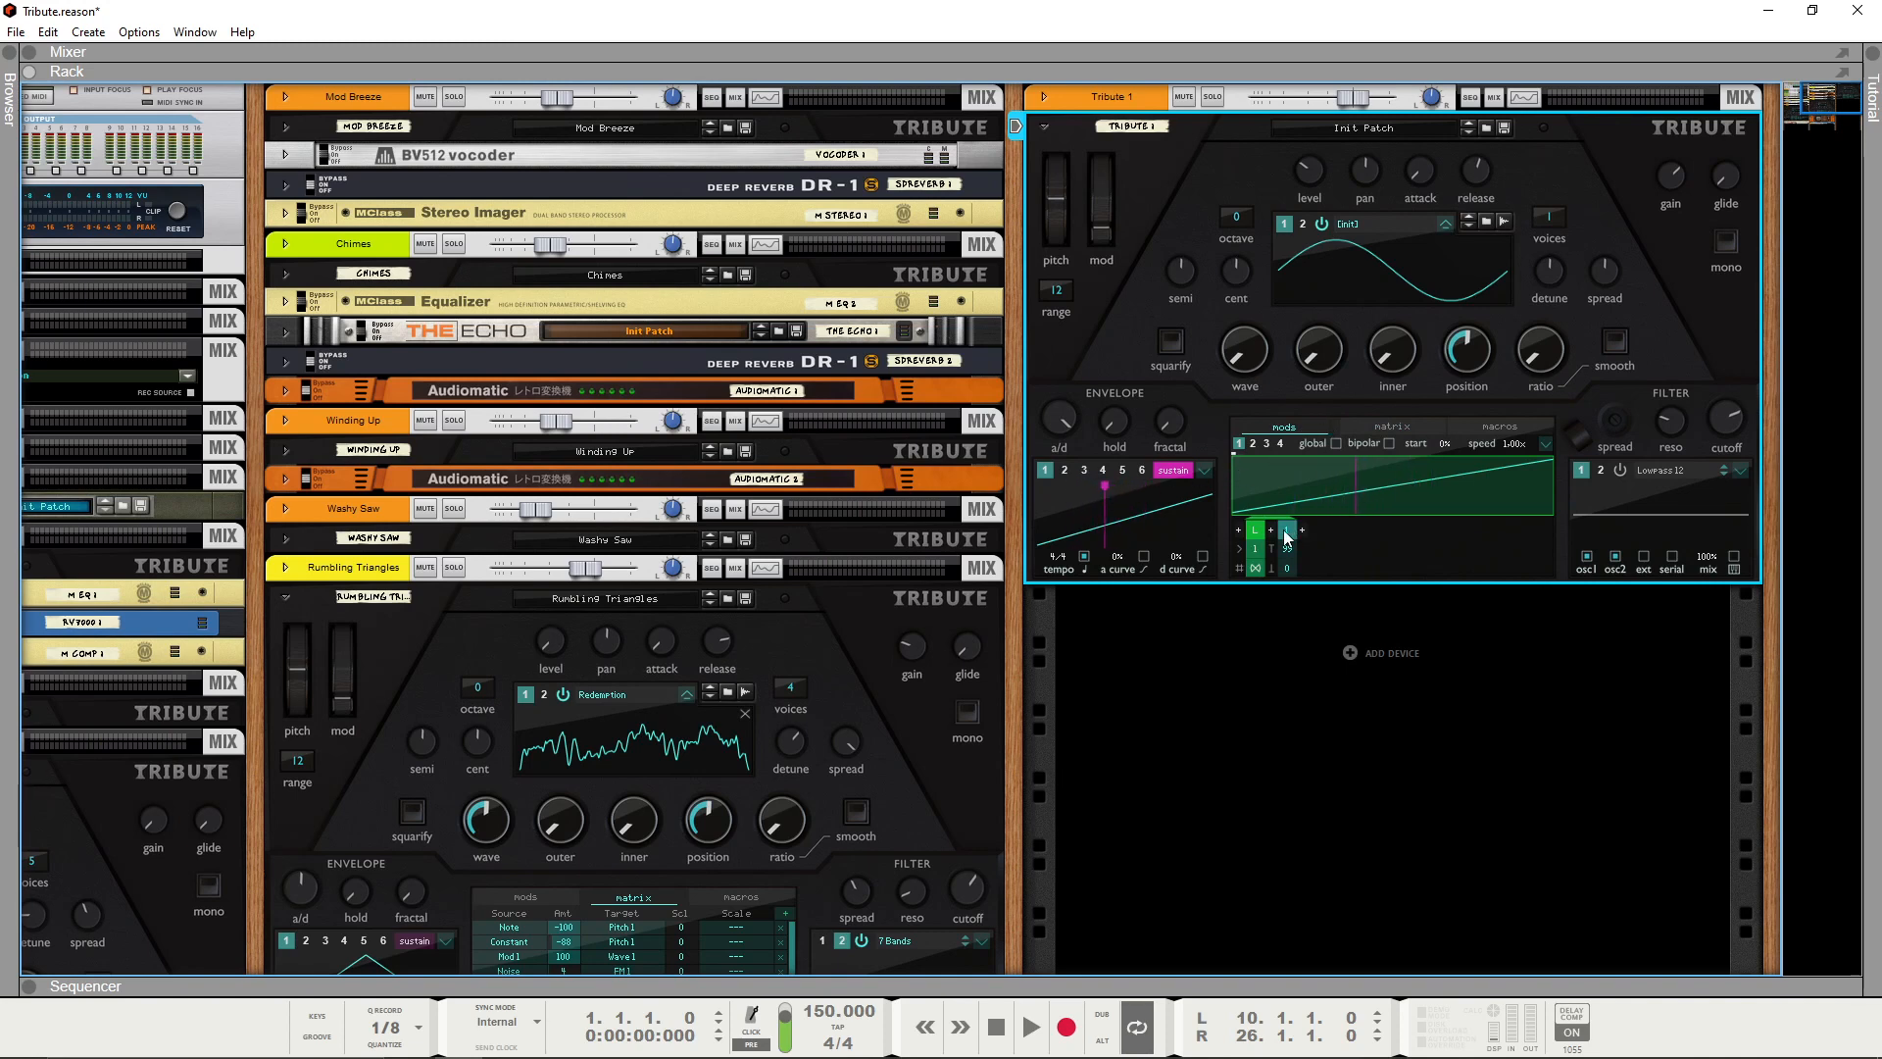
pyautogui.click(1392, 427)
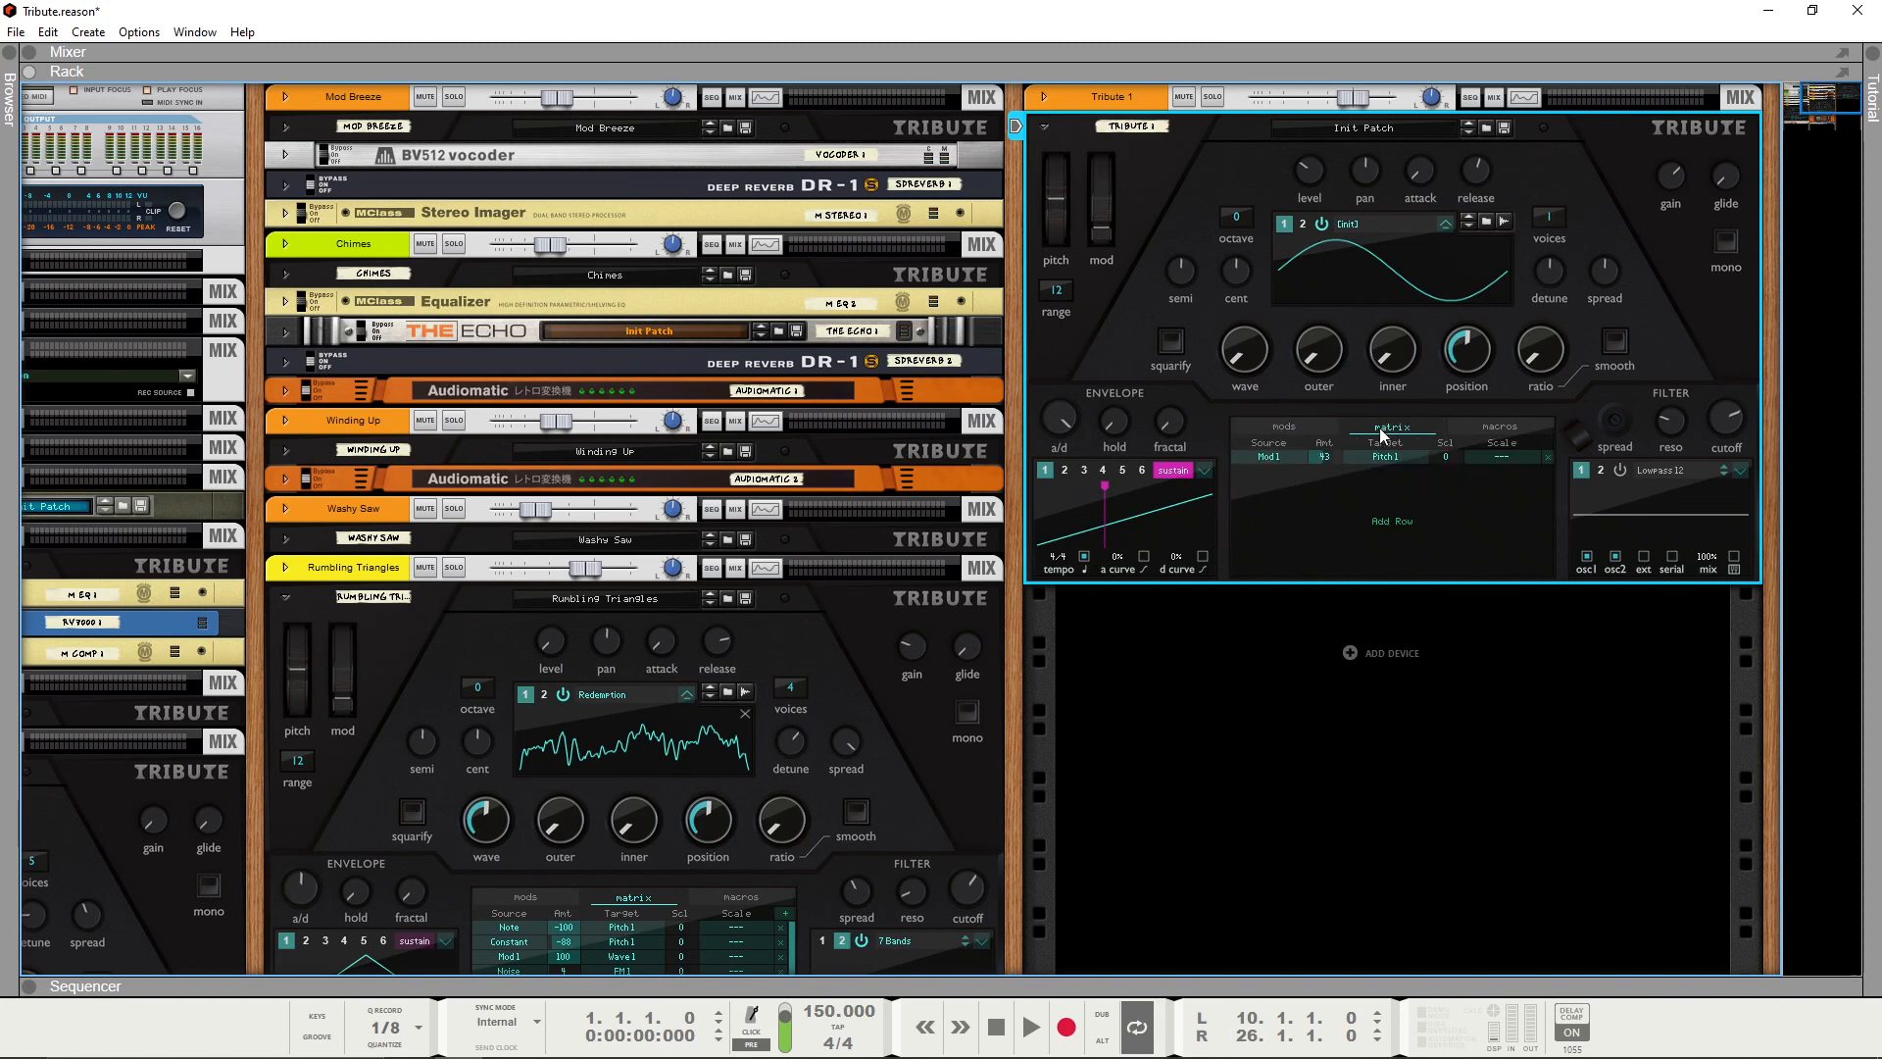
pyautogui.click(1290, 456)
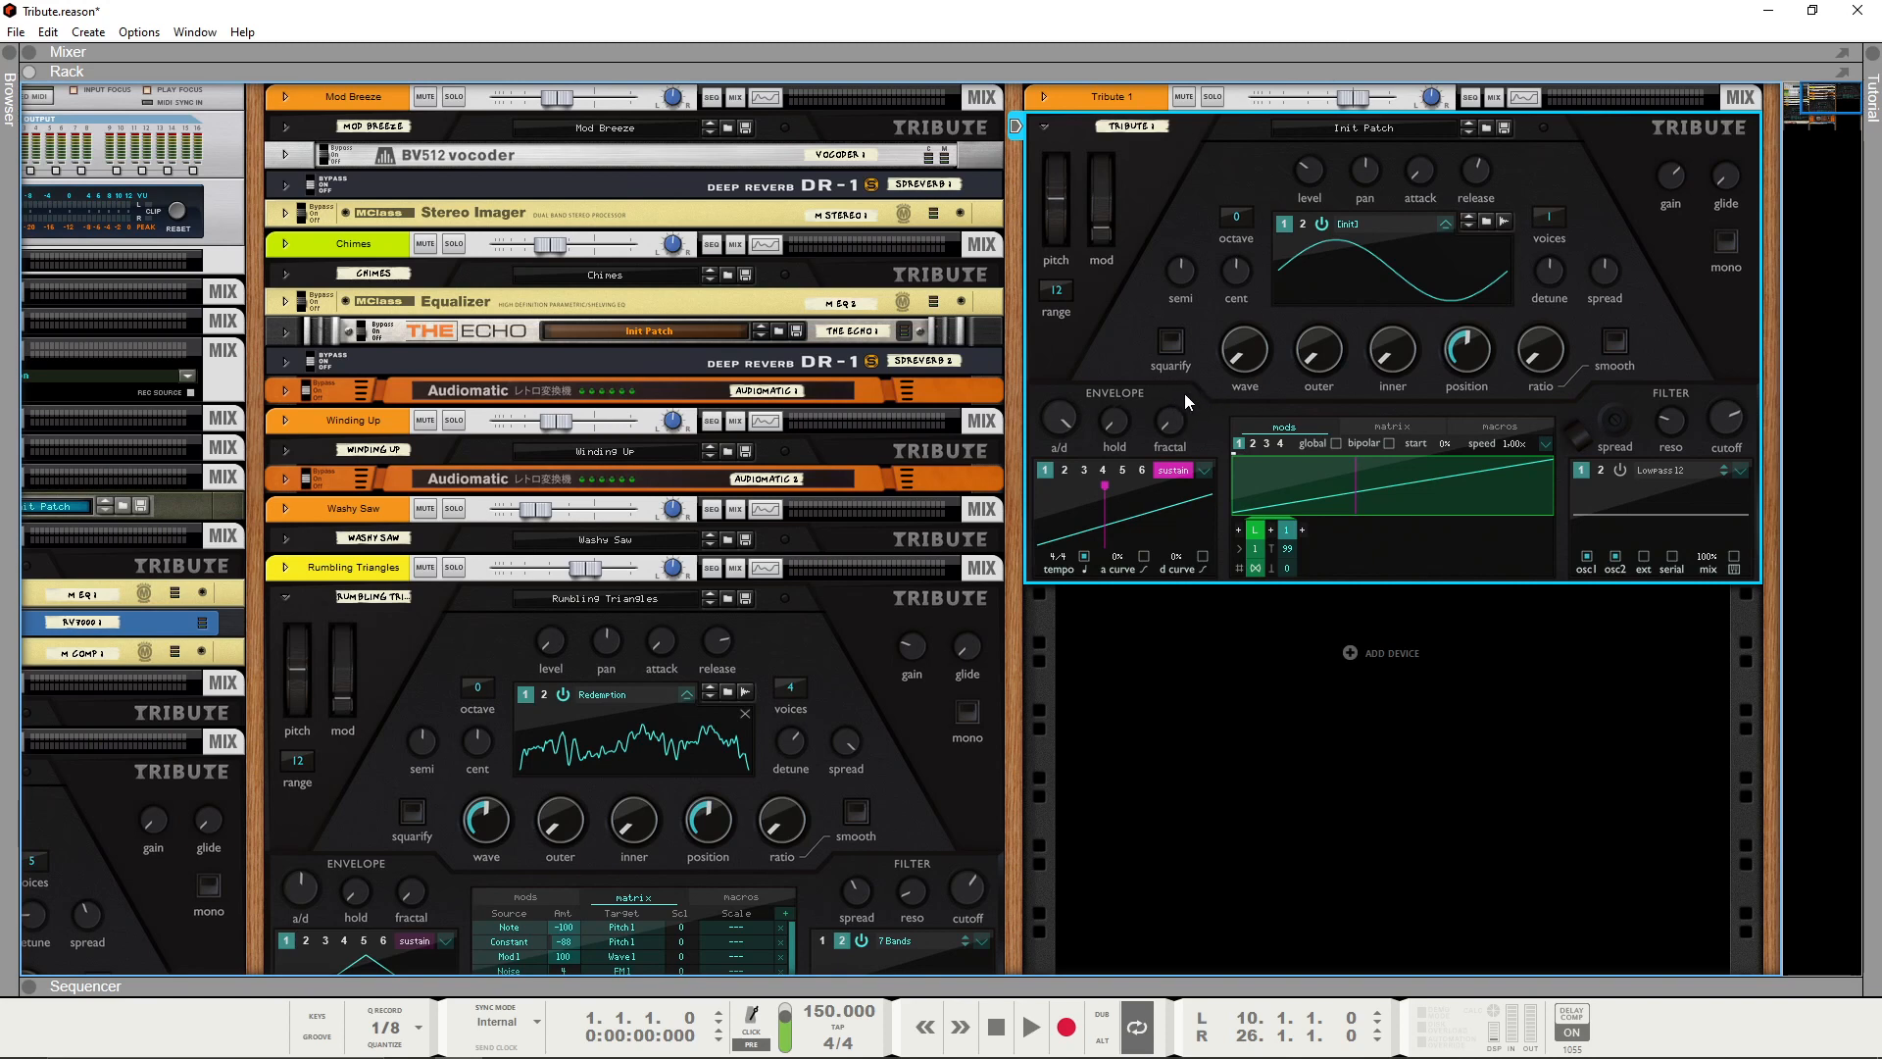
pyautogui.click(1153, 627)
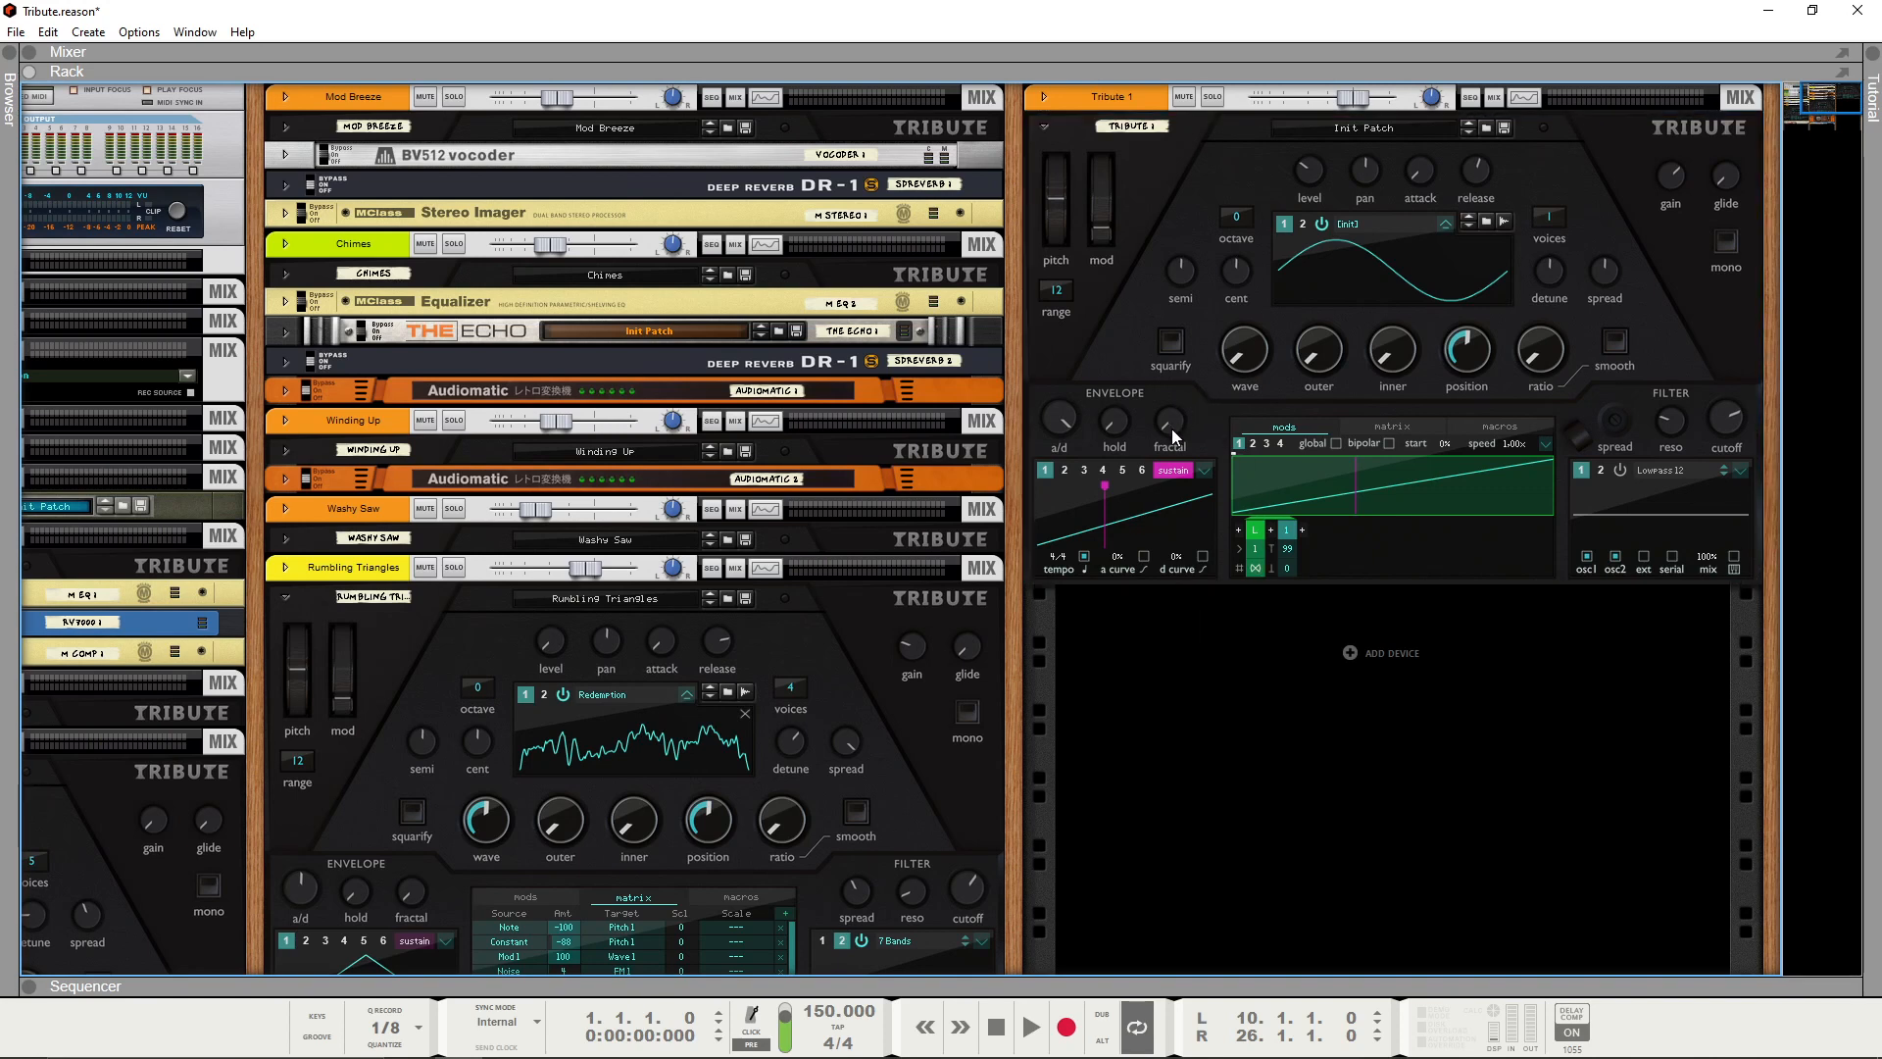
# Reshape envelope 1 by adding fractal, lowering a/d, and bending its a curve to 26%
pyautogui.moveTo(1176, 421); pyautogui.dragTo(1179, 373)
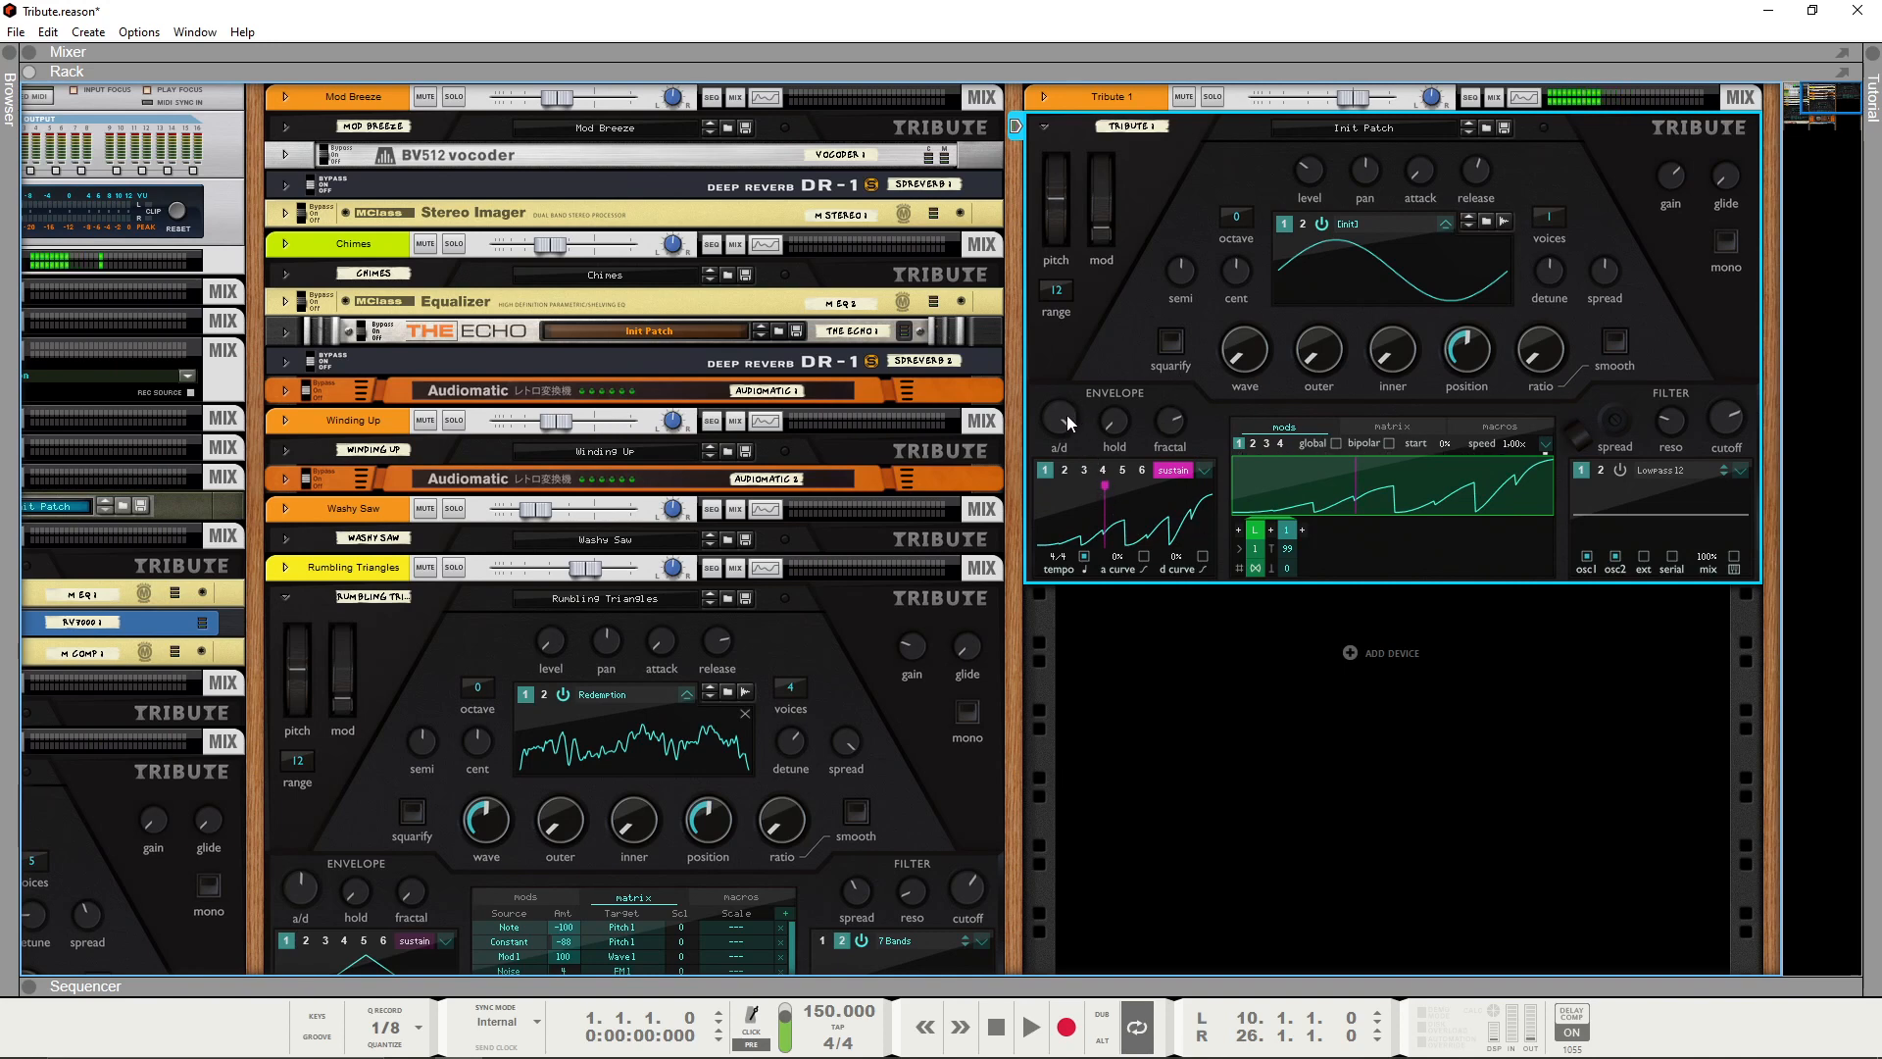
pyautogui.moveTo(1066, 414); pyautogui.dragTo(1060, 432)
pyautogui.moveTo(1137, 514); pyautogui.dragTo(1137, 504)
pyautogui.moveTo(1155, 419); pyautogui.dragTo(1156, 437)
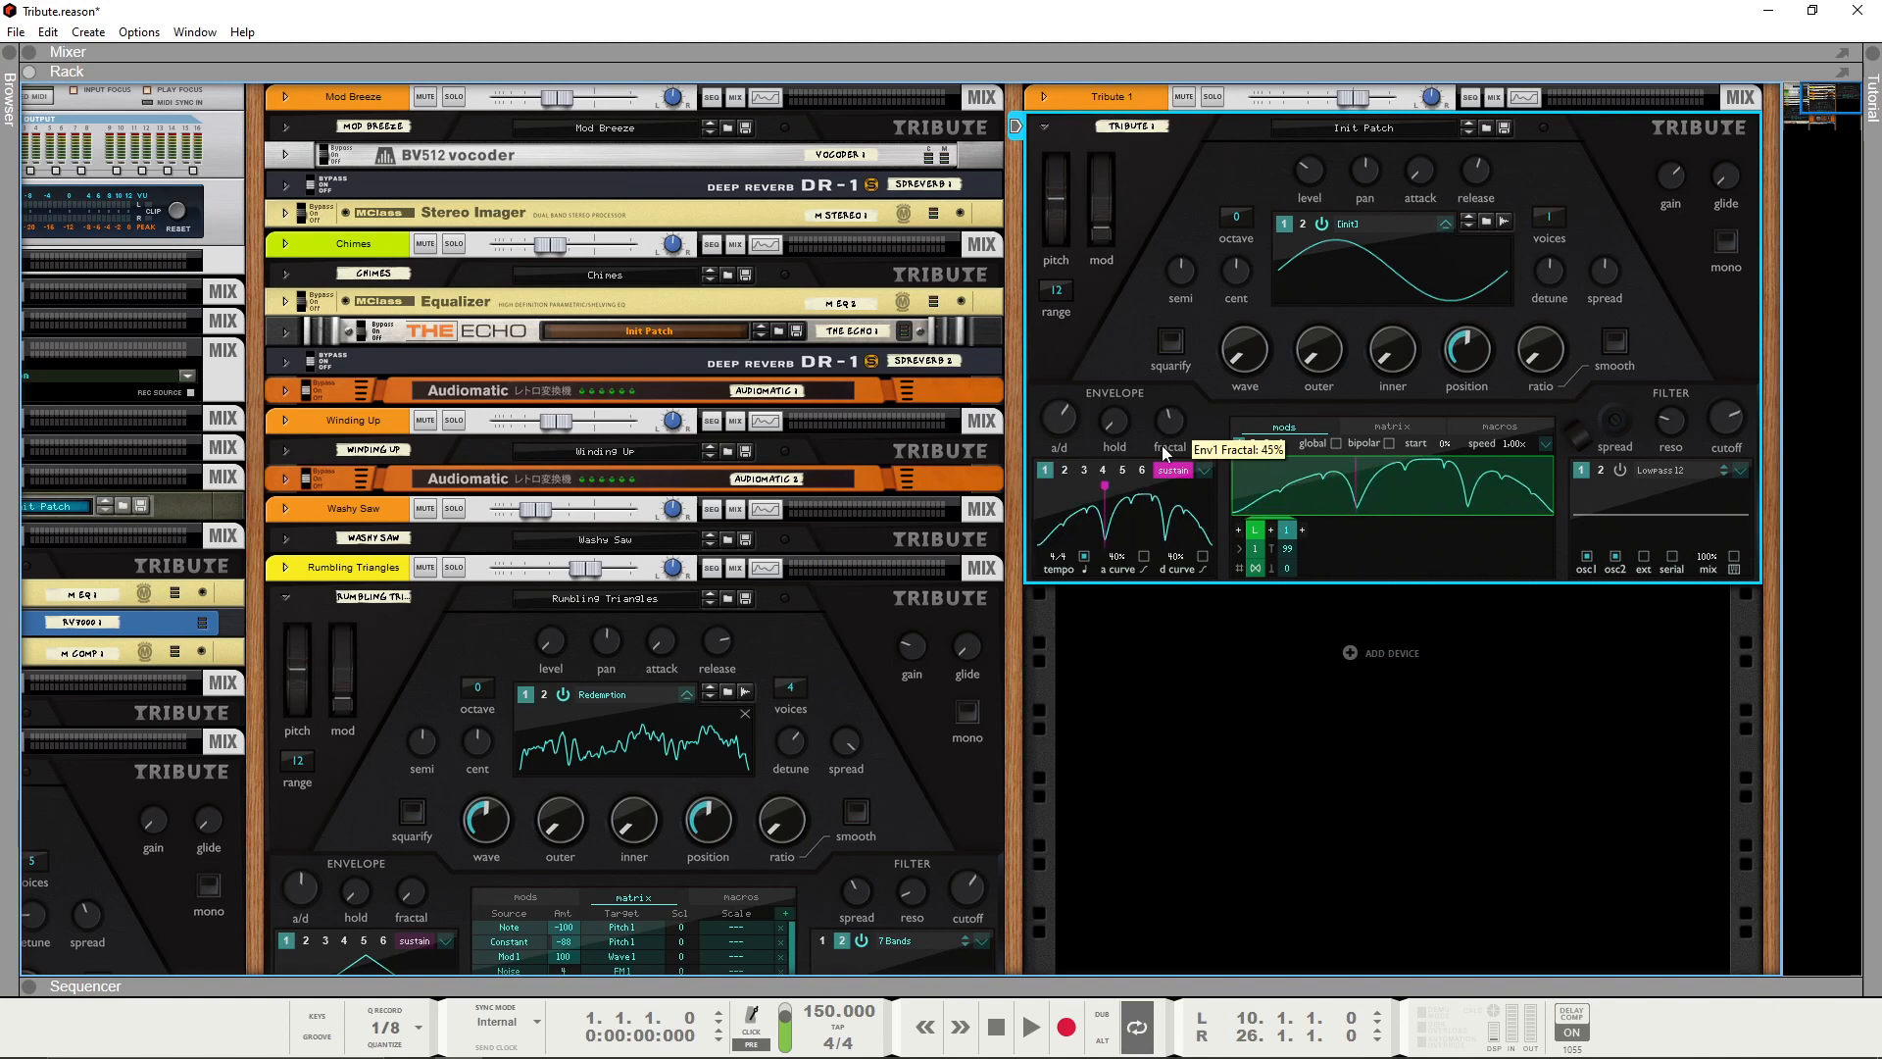
pyautogui.moveTo(1155, 530)
pyautogui.mouseDown()
pyautogui.moveTo(1156, 503)
pyautogui.moveTo(1173, 545)
pyautogui.mouseUp()
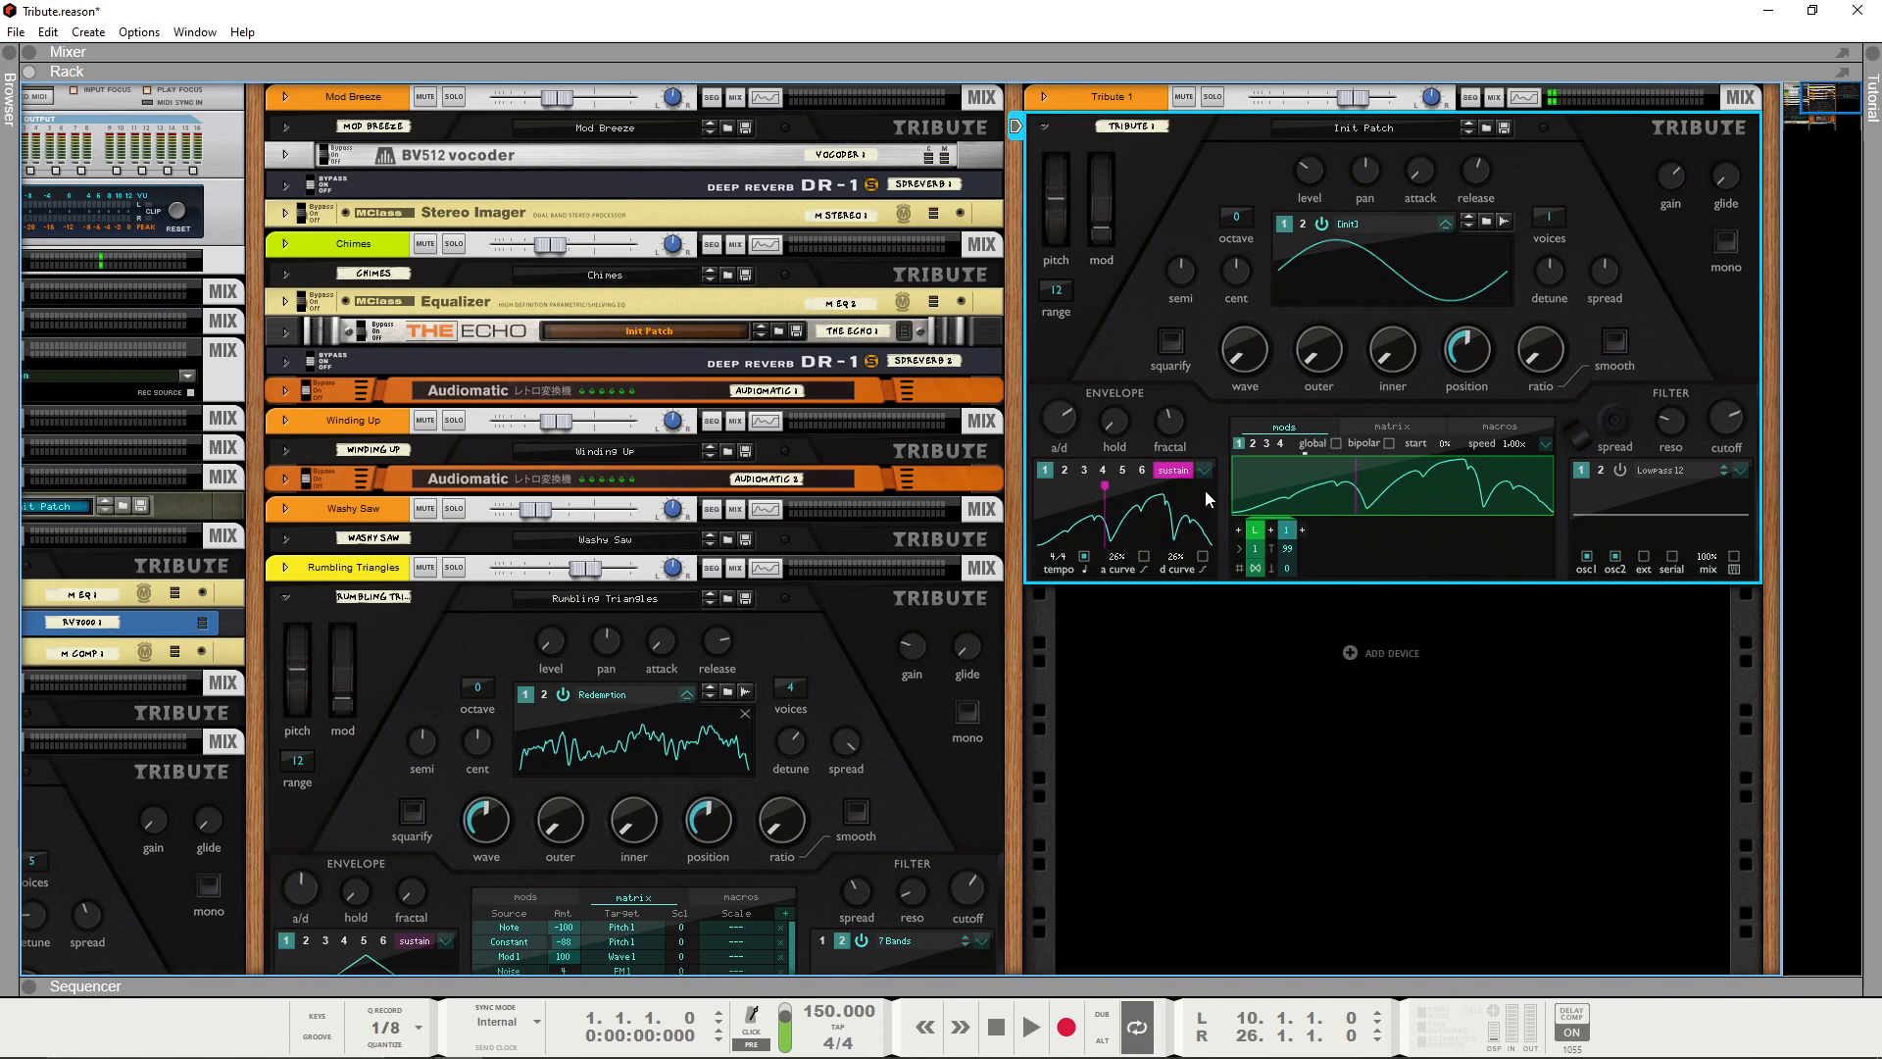
# Reset the new Tribute synthesizer to its default patch settings
pyautogui.rightClick(1137, 326)
pyautogui.click(1185, 744)
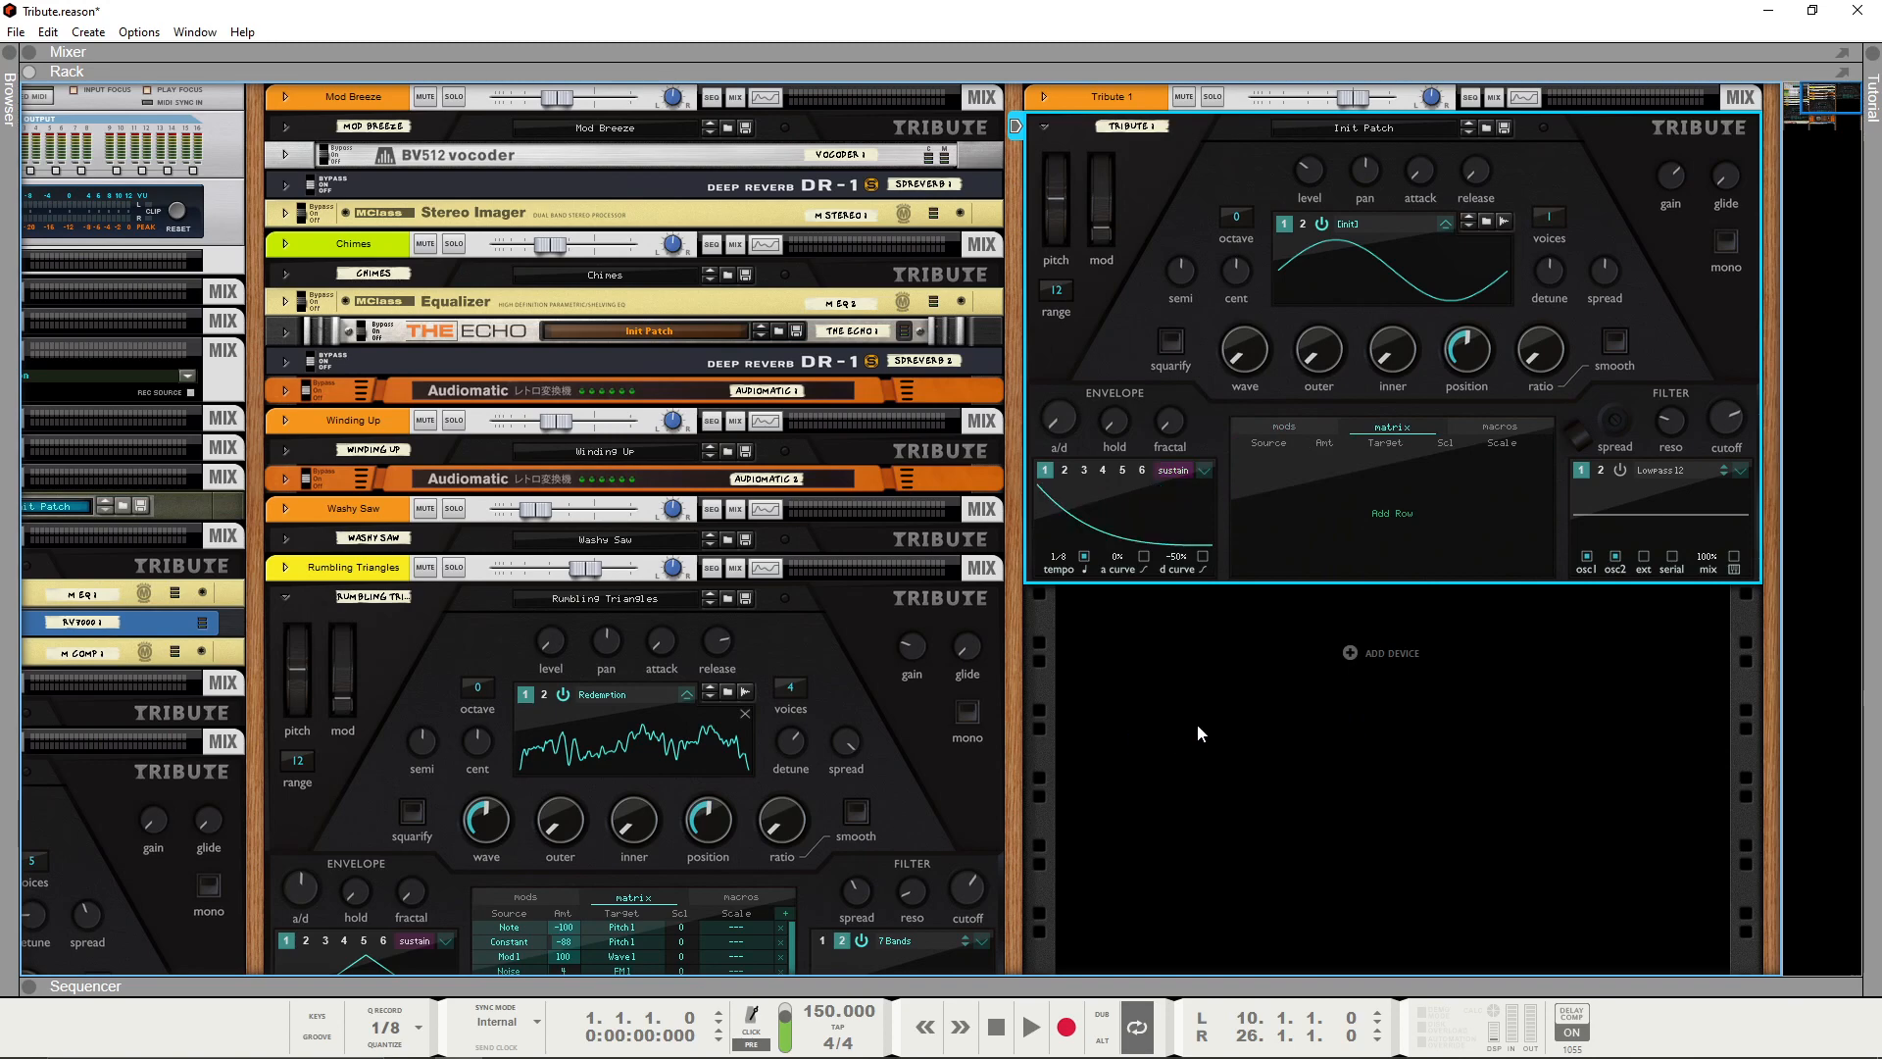
pyautogui.press('Tab')
pyautogui.press('Tab')
pyautogui.click(1308, 688)
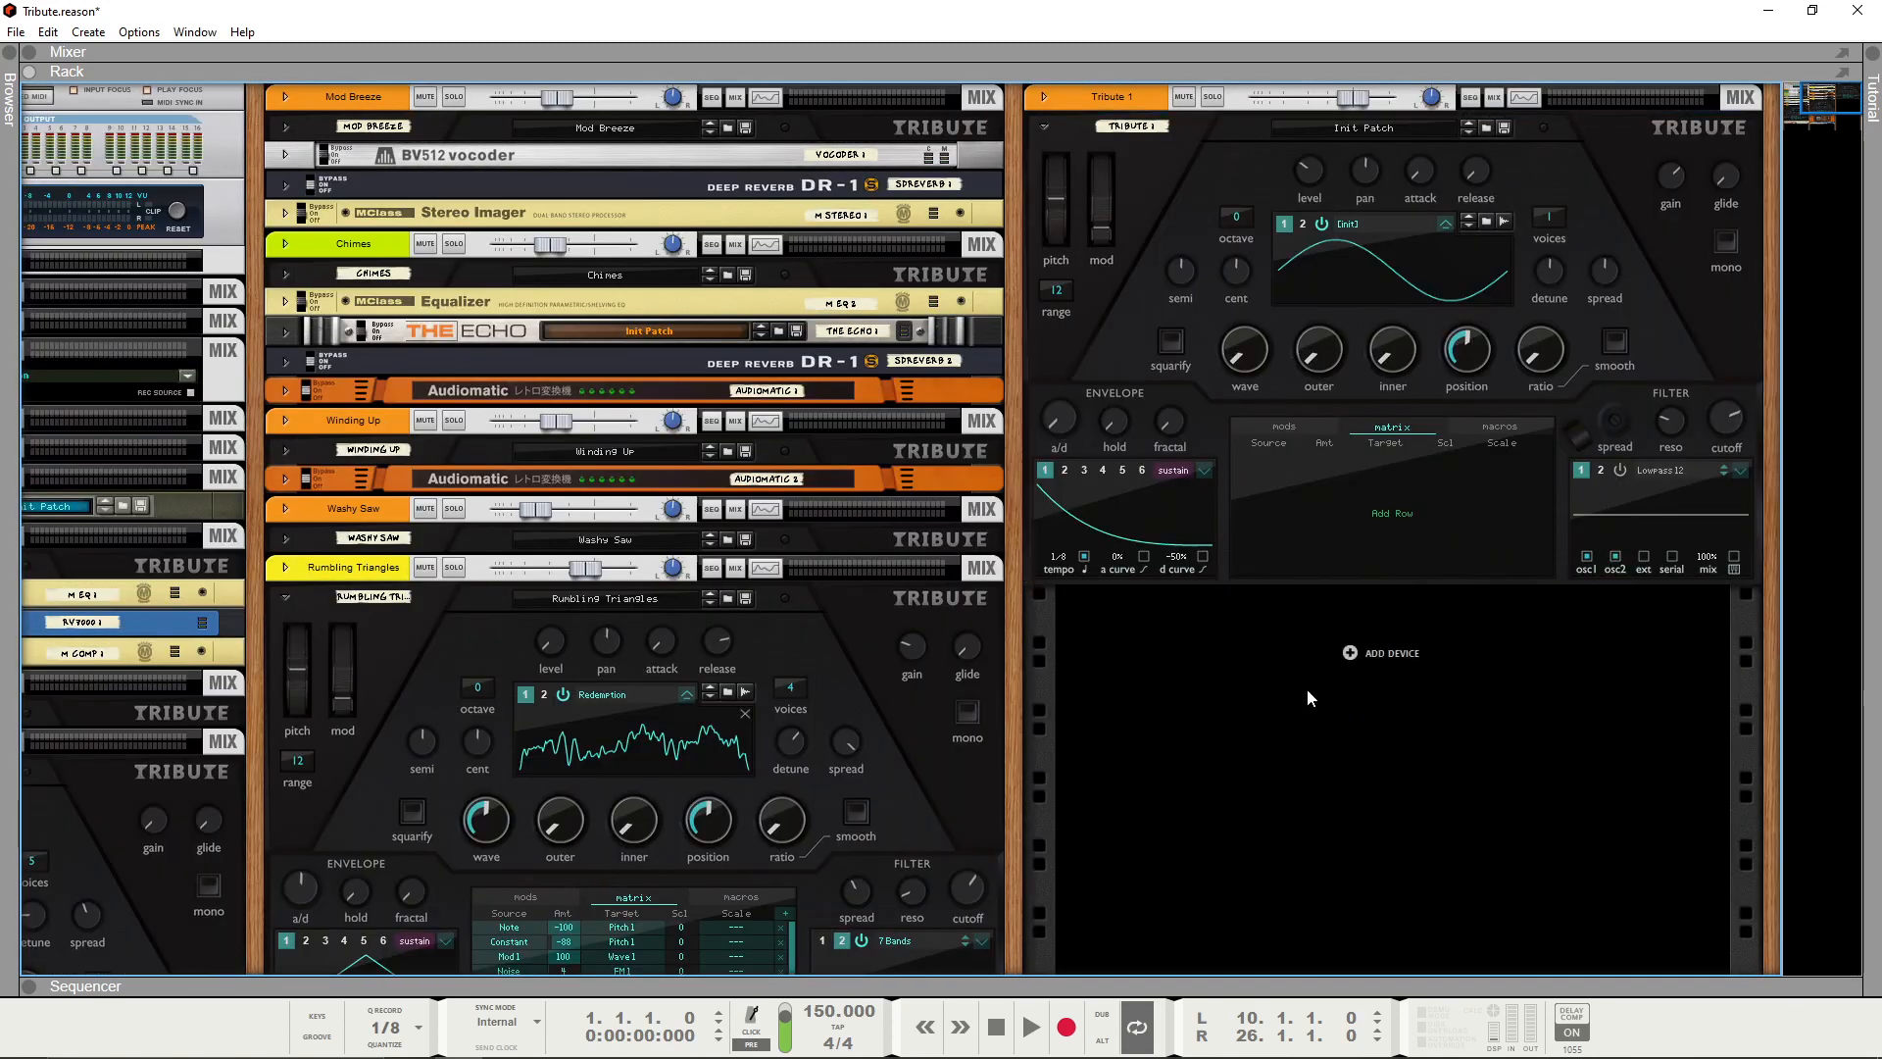
# Add a Dr. OctoRex loop player from the built-in instruments below the new Tribute
pyautogui.rightClick(1308, 689)
pyautogui.moveTo(1392, 844)
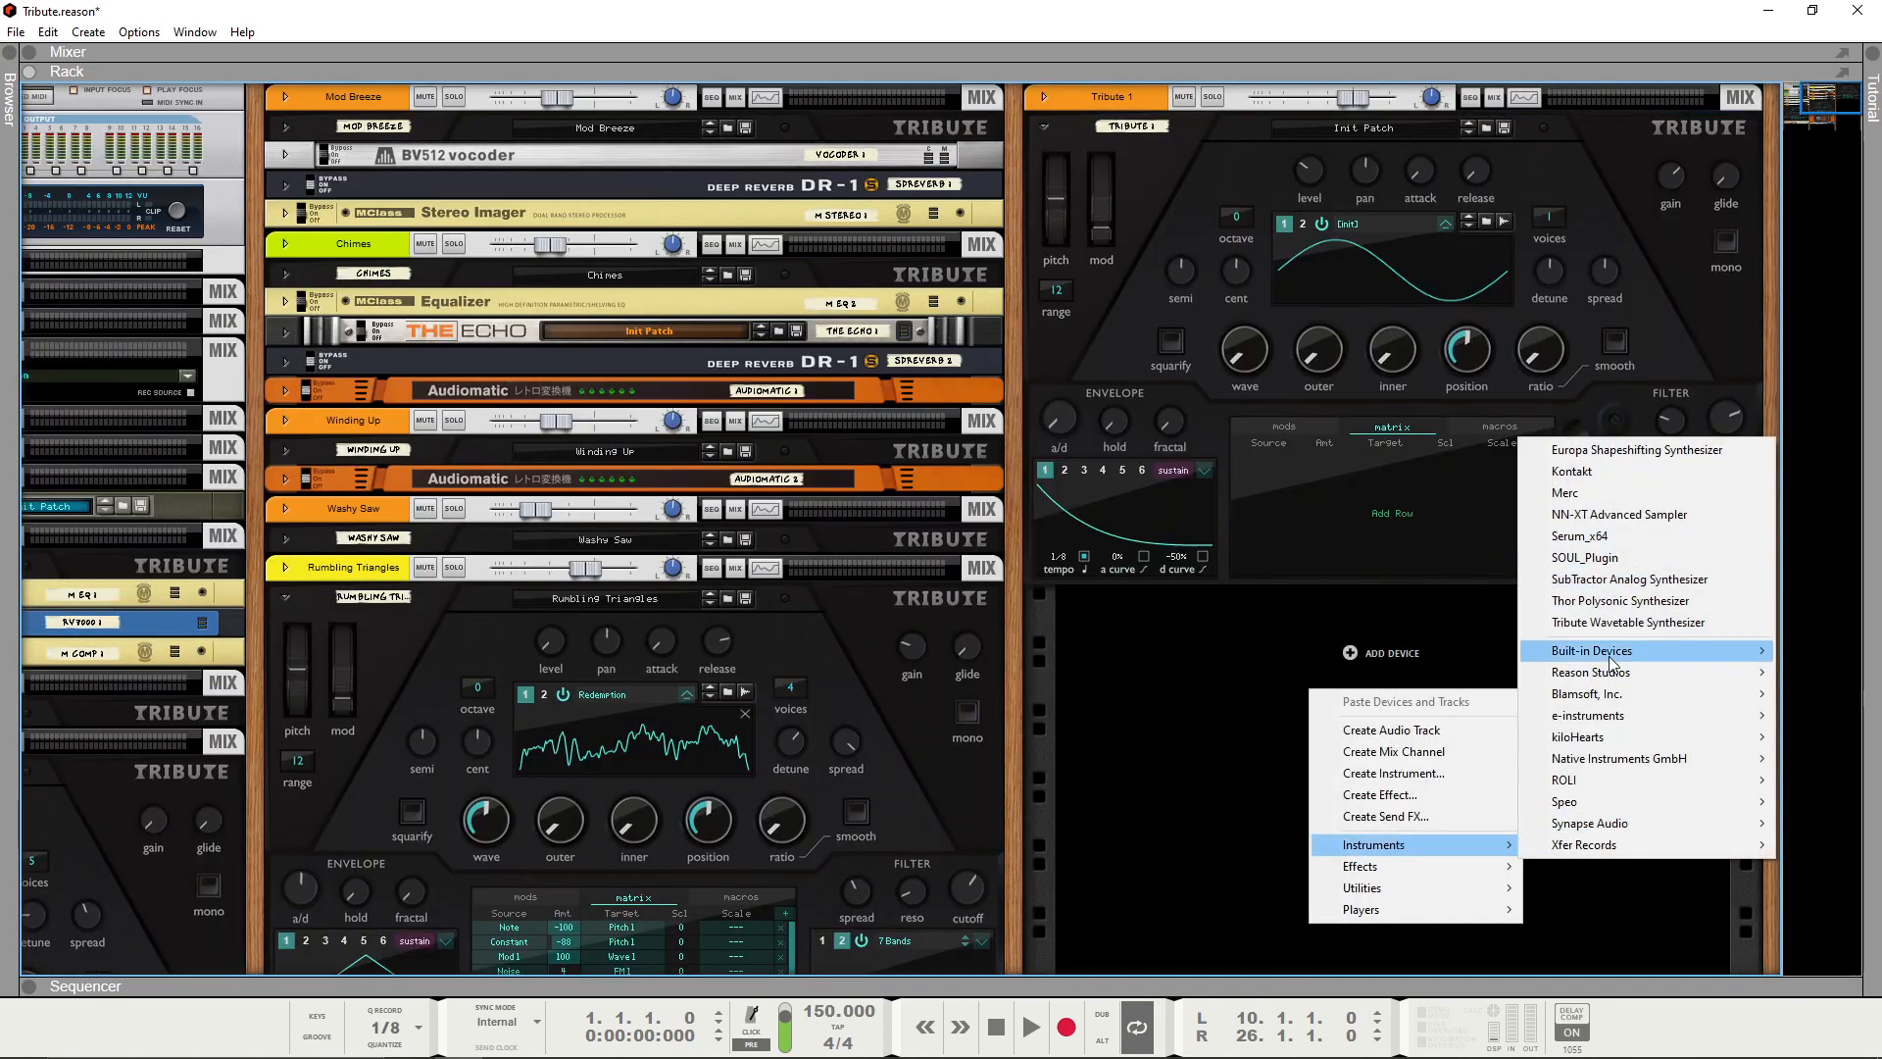
pyautogui.moveTo(1613, 664)
pyautogui.click(1392, 723)
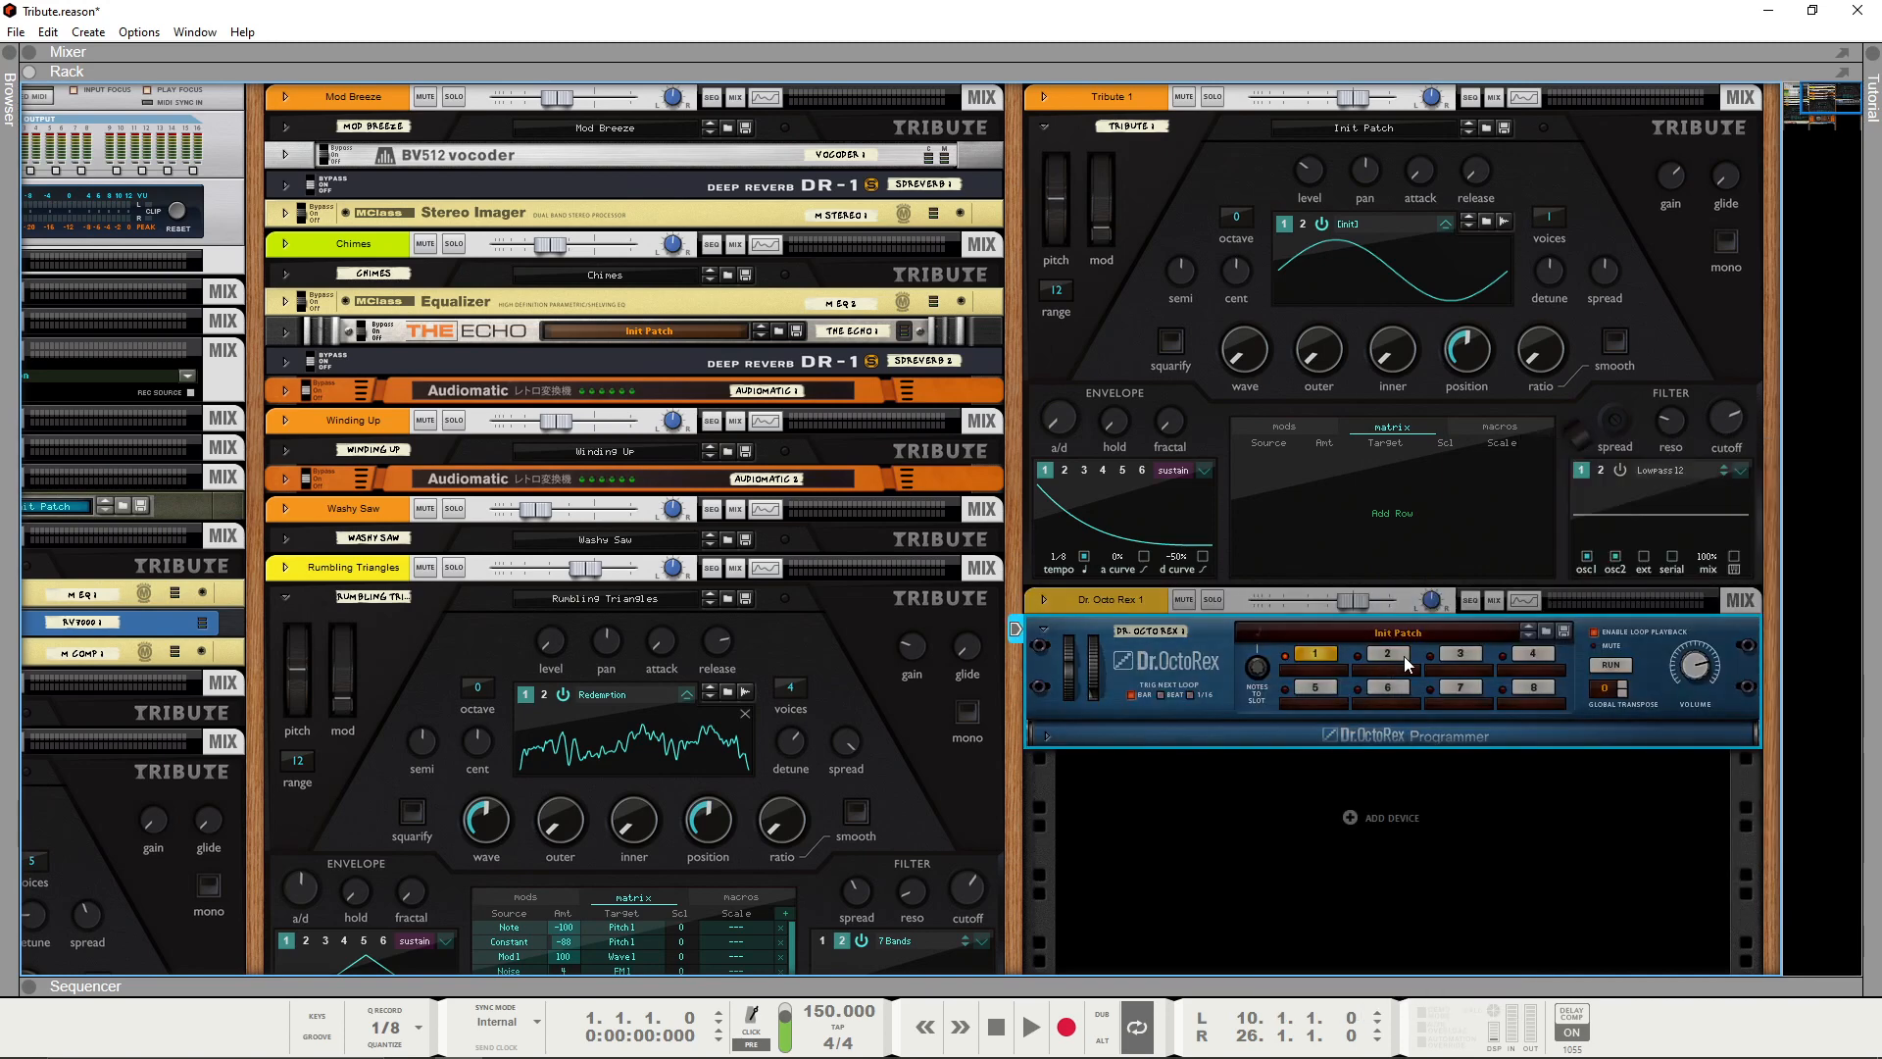
# Load the percussion loop Prc01_BongoBoom_100_KLB.rx2 from the Factory Sounds Dr Rex Percussion Loops into Dr. OctoRex and close the browser
pyautogui.click(1546, 630)
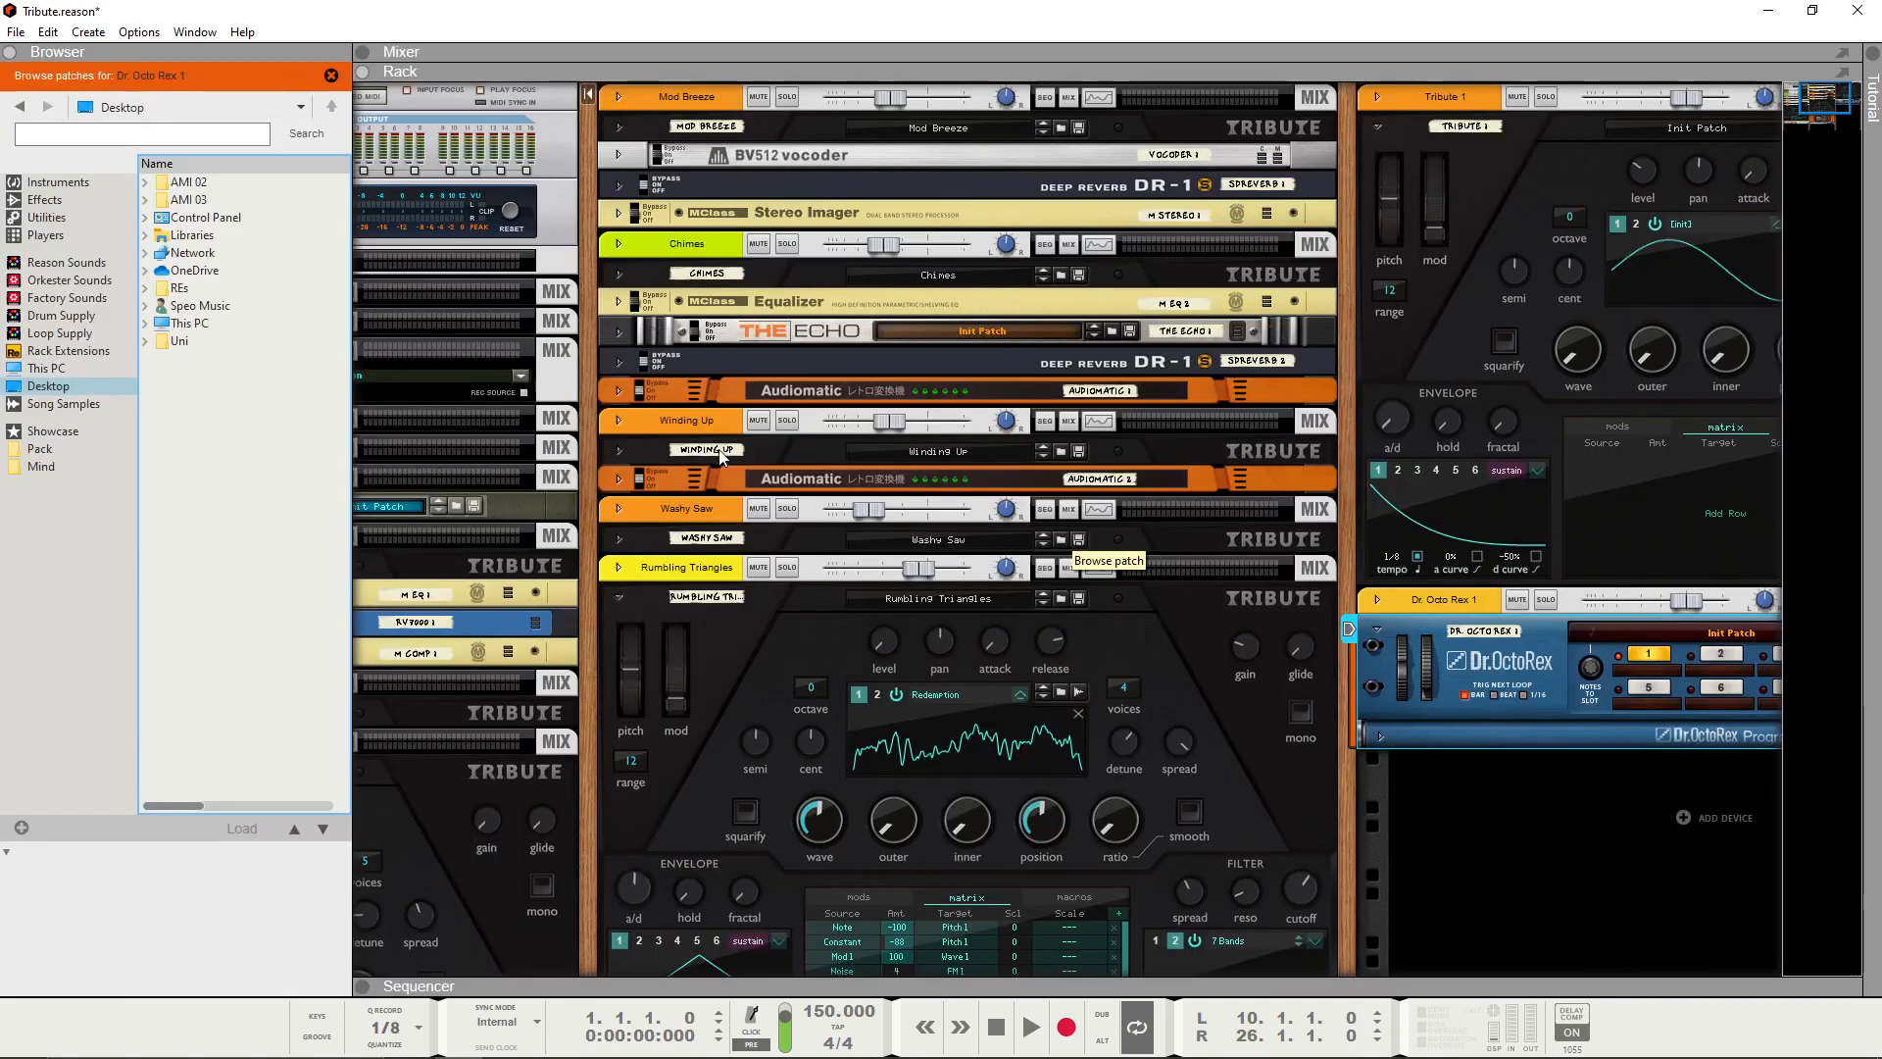
pyautogui.click(35, 265)
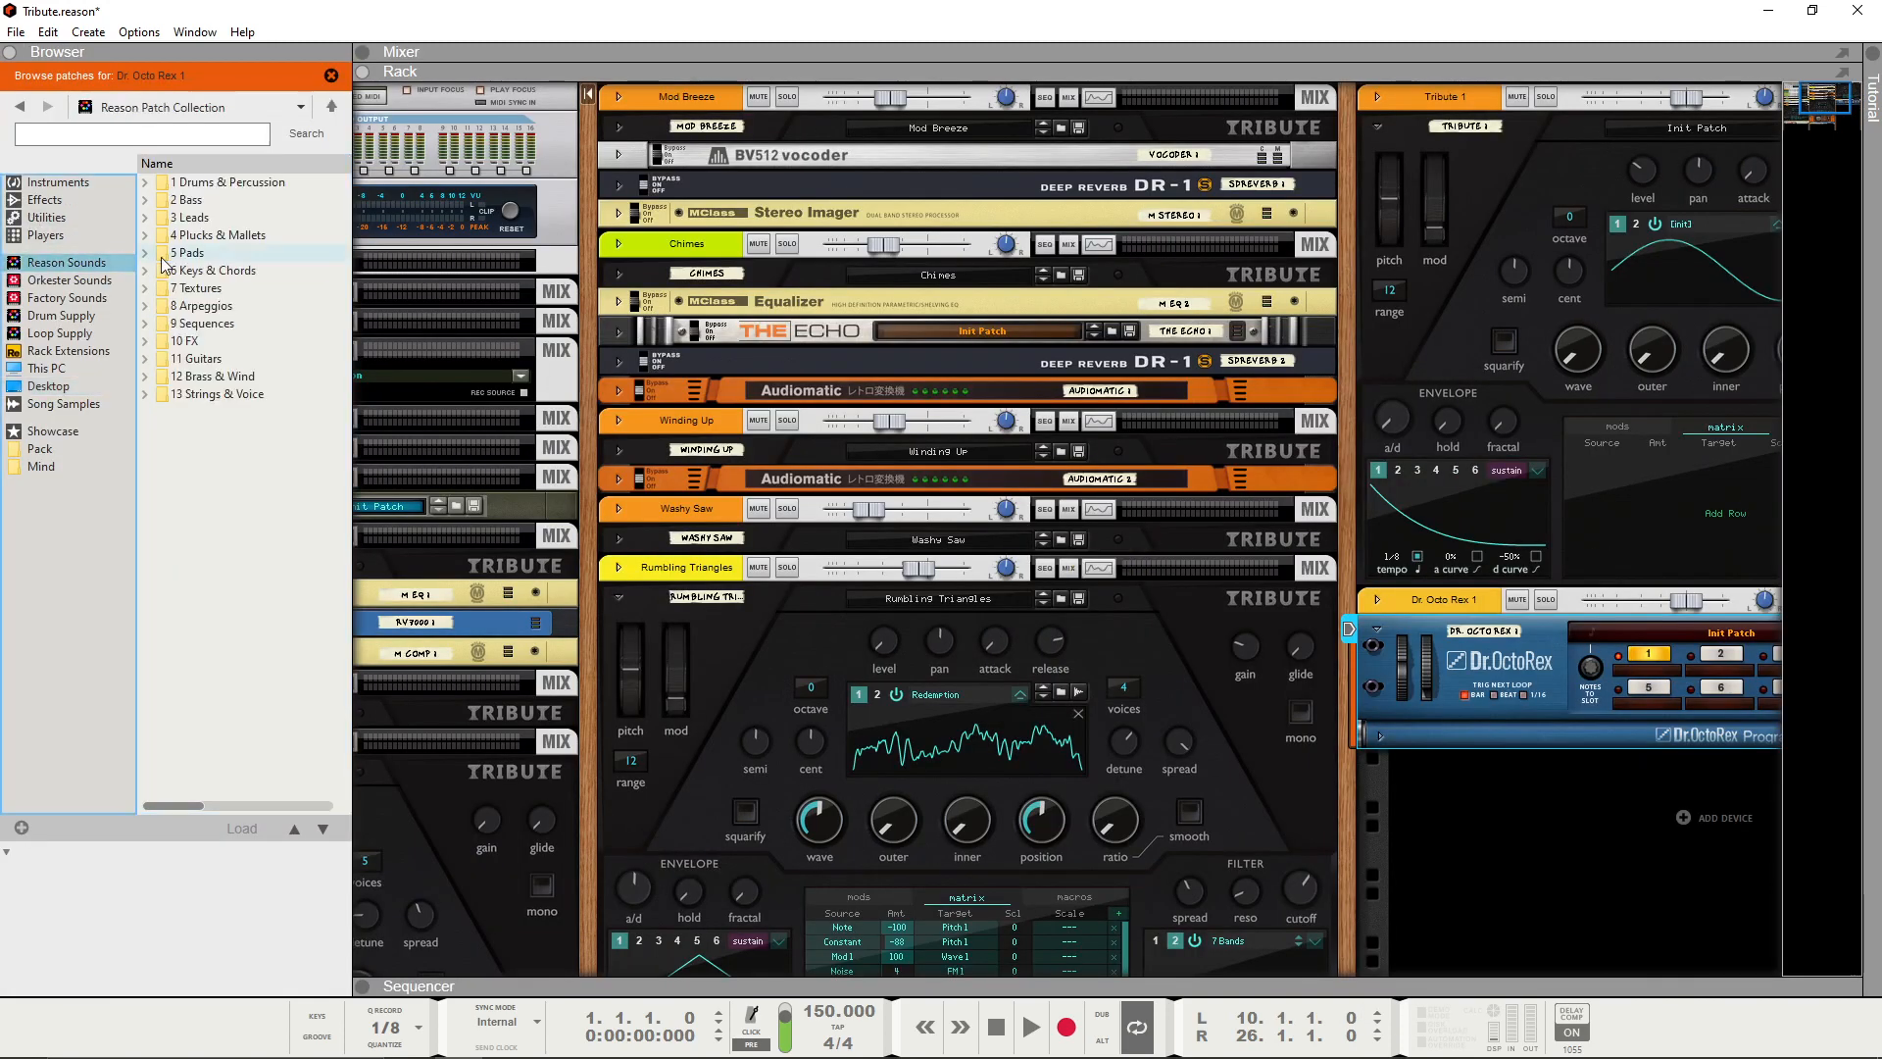
pyautogui.click(66, 298)
pyautogui.doubleClick(225, 288)
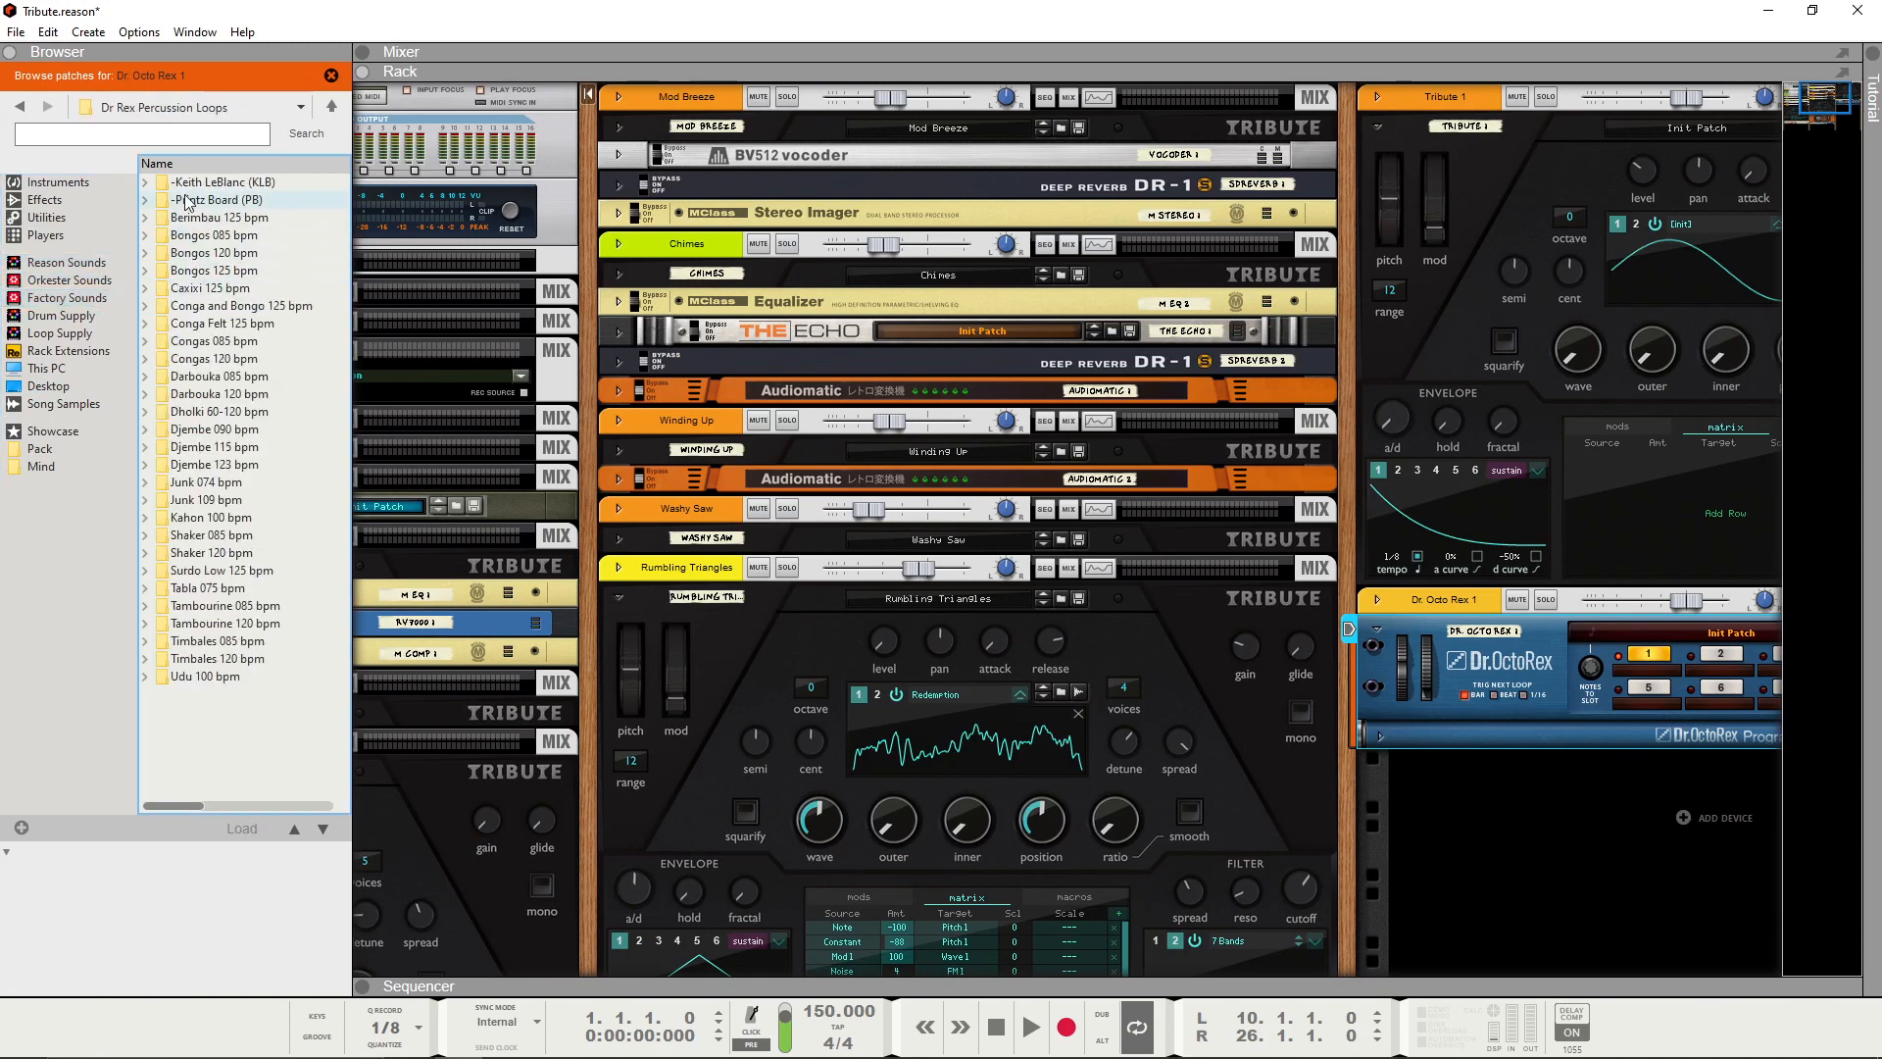
pyautogui.doubleClick(186, 184)
pyautogui.doubleClick(221, 183)
pyautogui.doubleClick(192, 182)
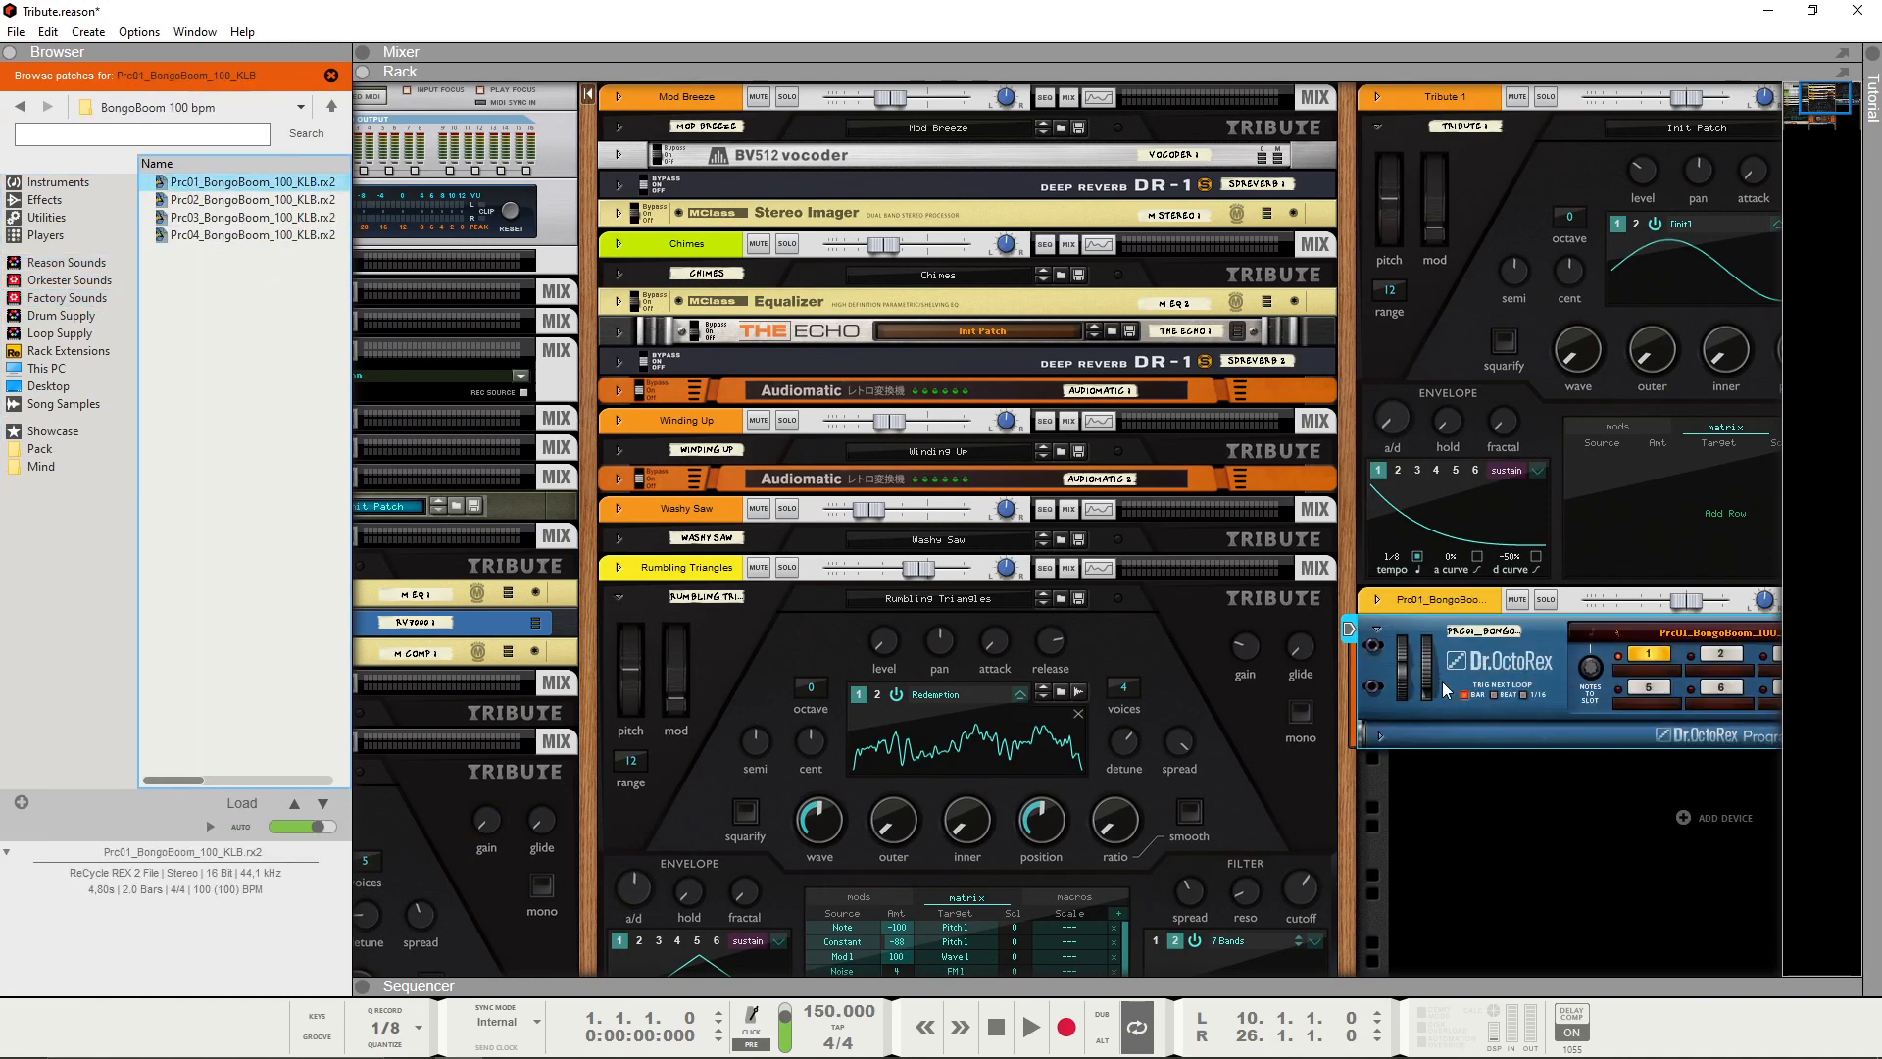
pyautogui.press('F3')
# Reroute Dr. OctoRex's main output from its mix channel to the new Tribute's ext audio in at the back of the rack
pyautogui.press('Tab')
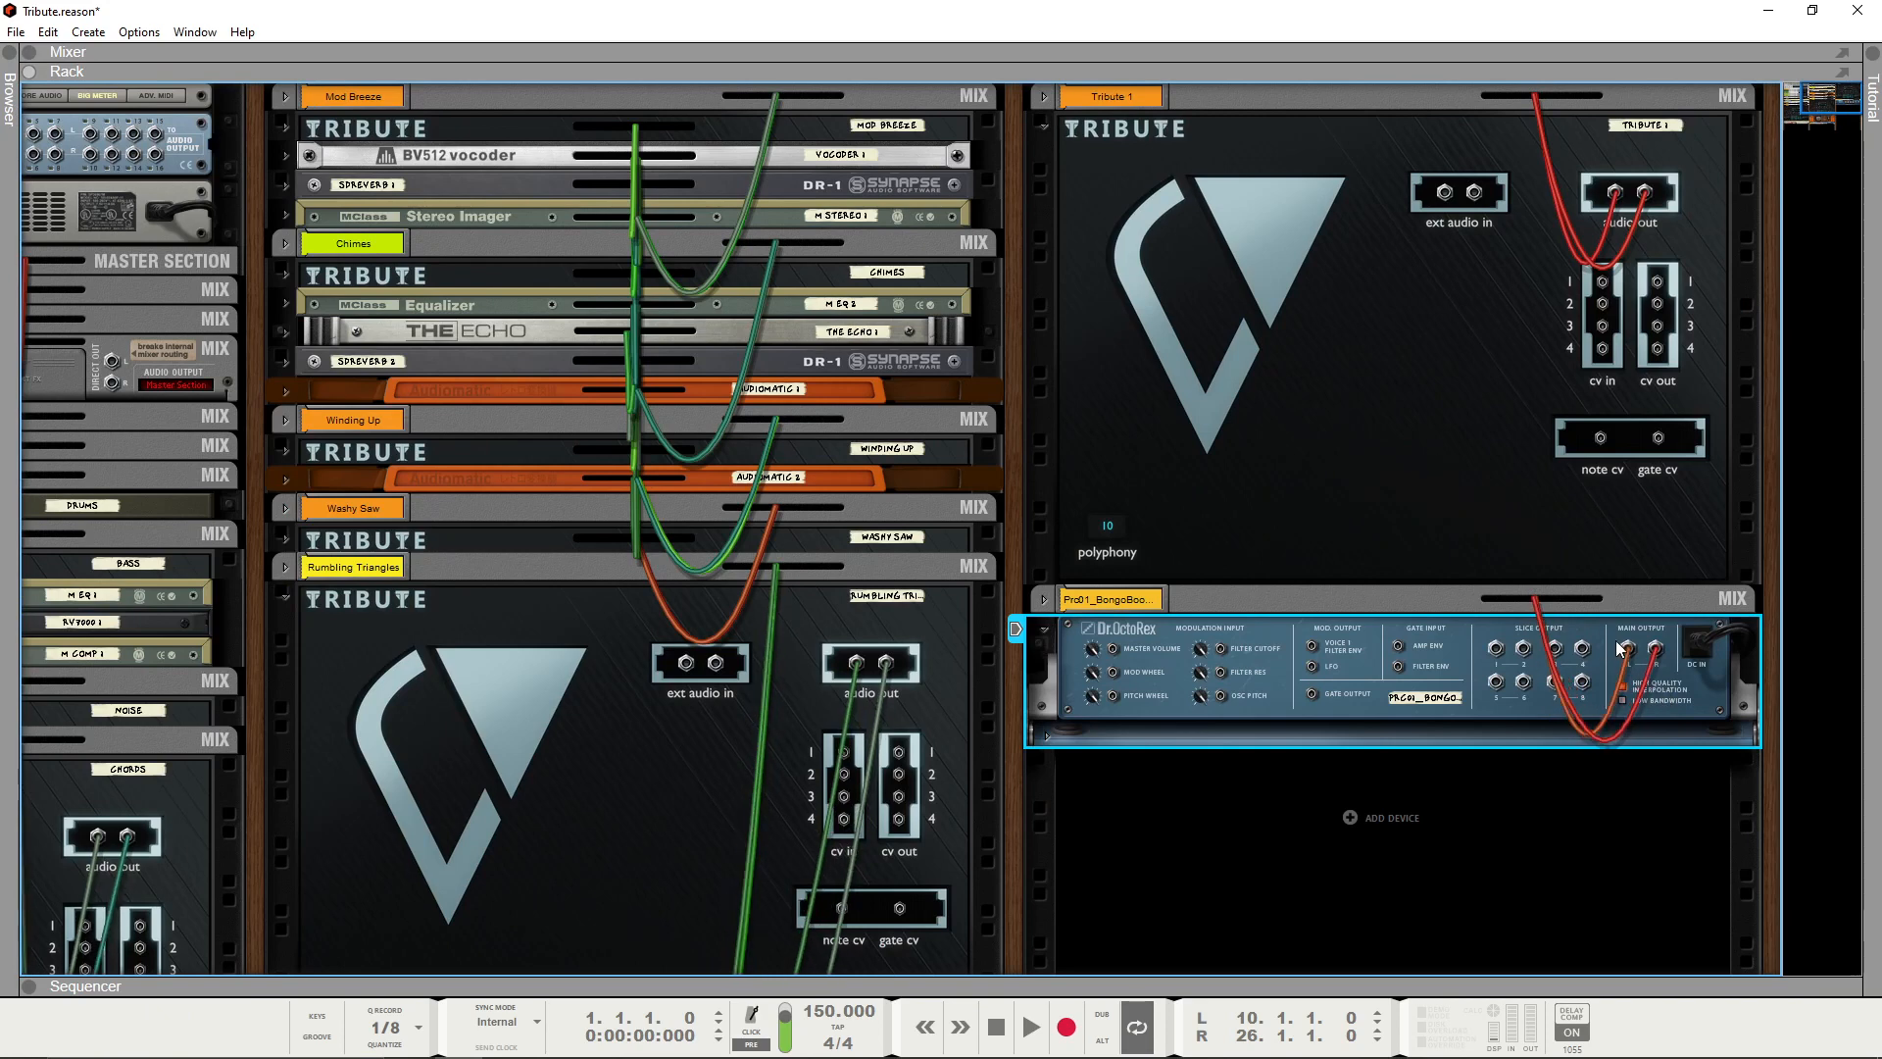
pyautogui.click(1627, 649)
pyautogui.moveTo(1628, 652); pyautogui.dragTo(1444, 195)
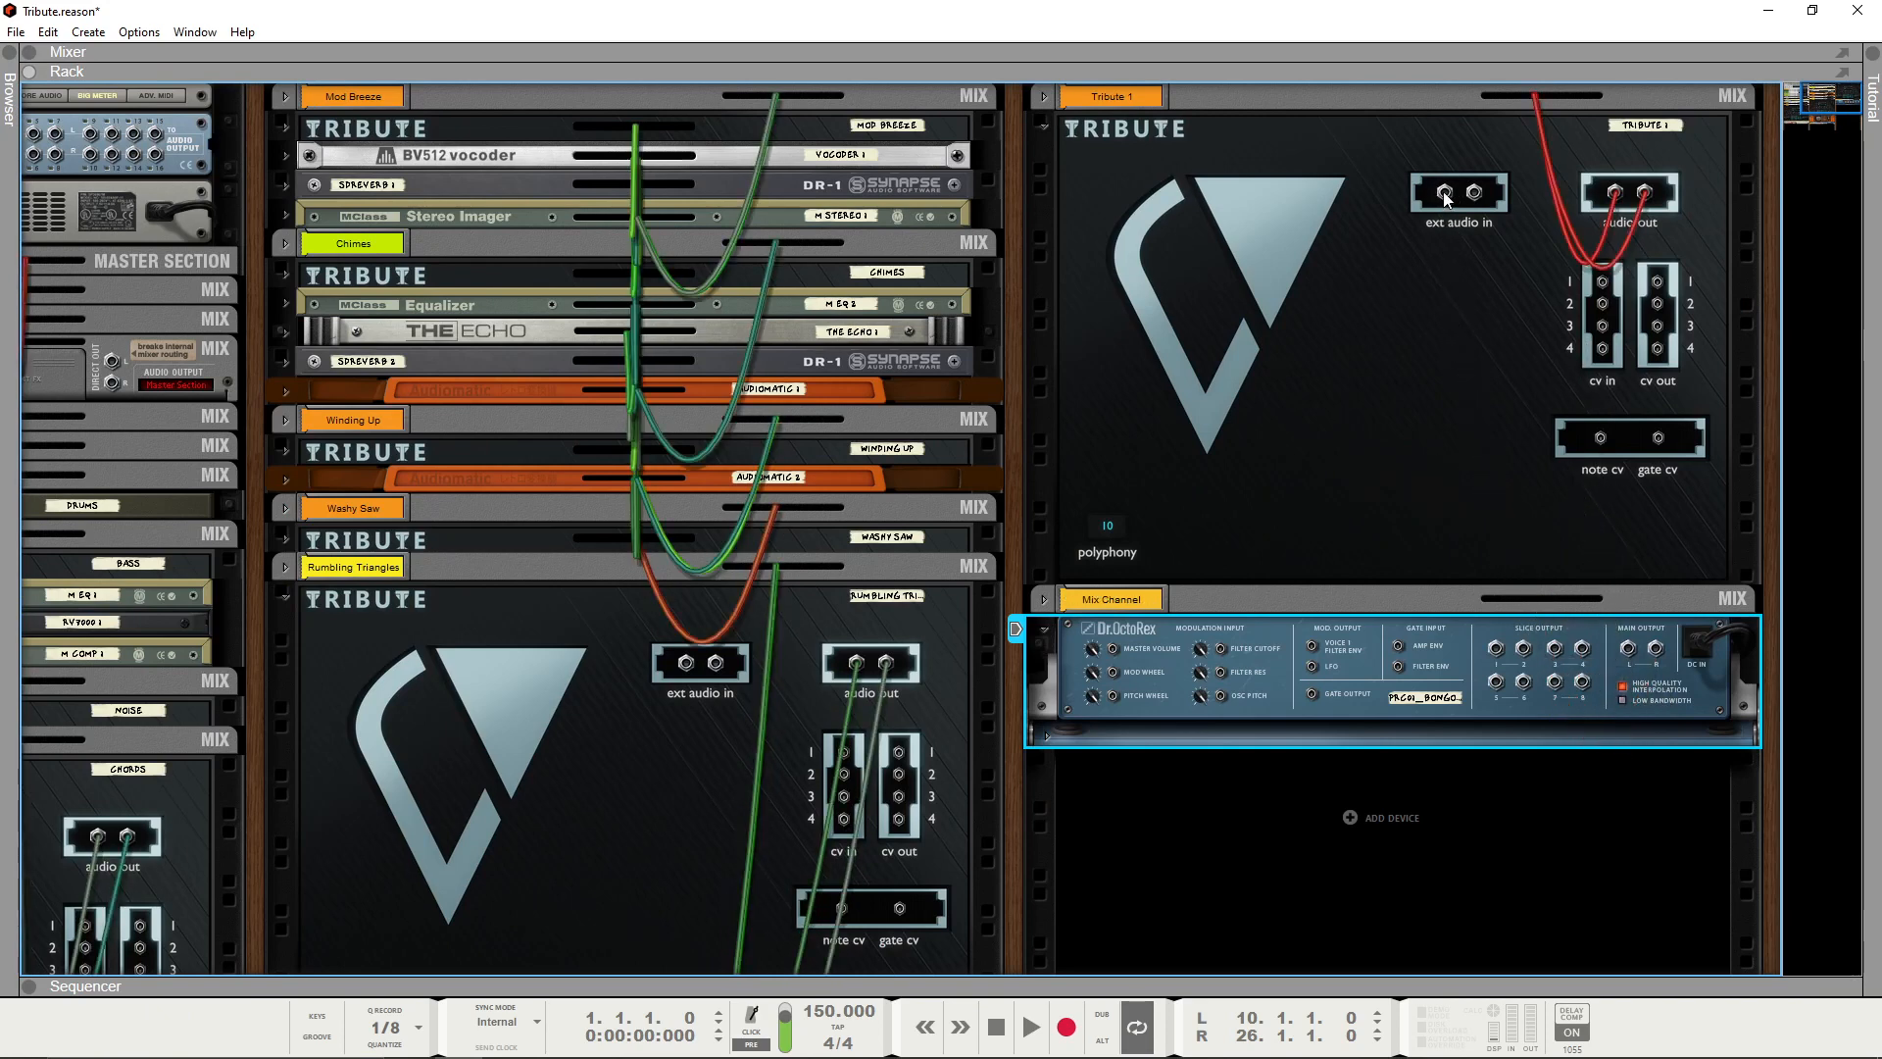
pyautogui.moveTo(1633, 652); pyautogui.dragTo(1448, 196)
pyautogui.press('Tab')
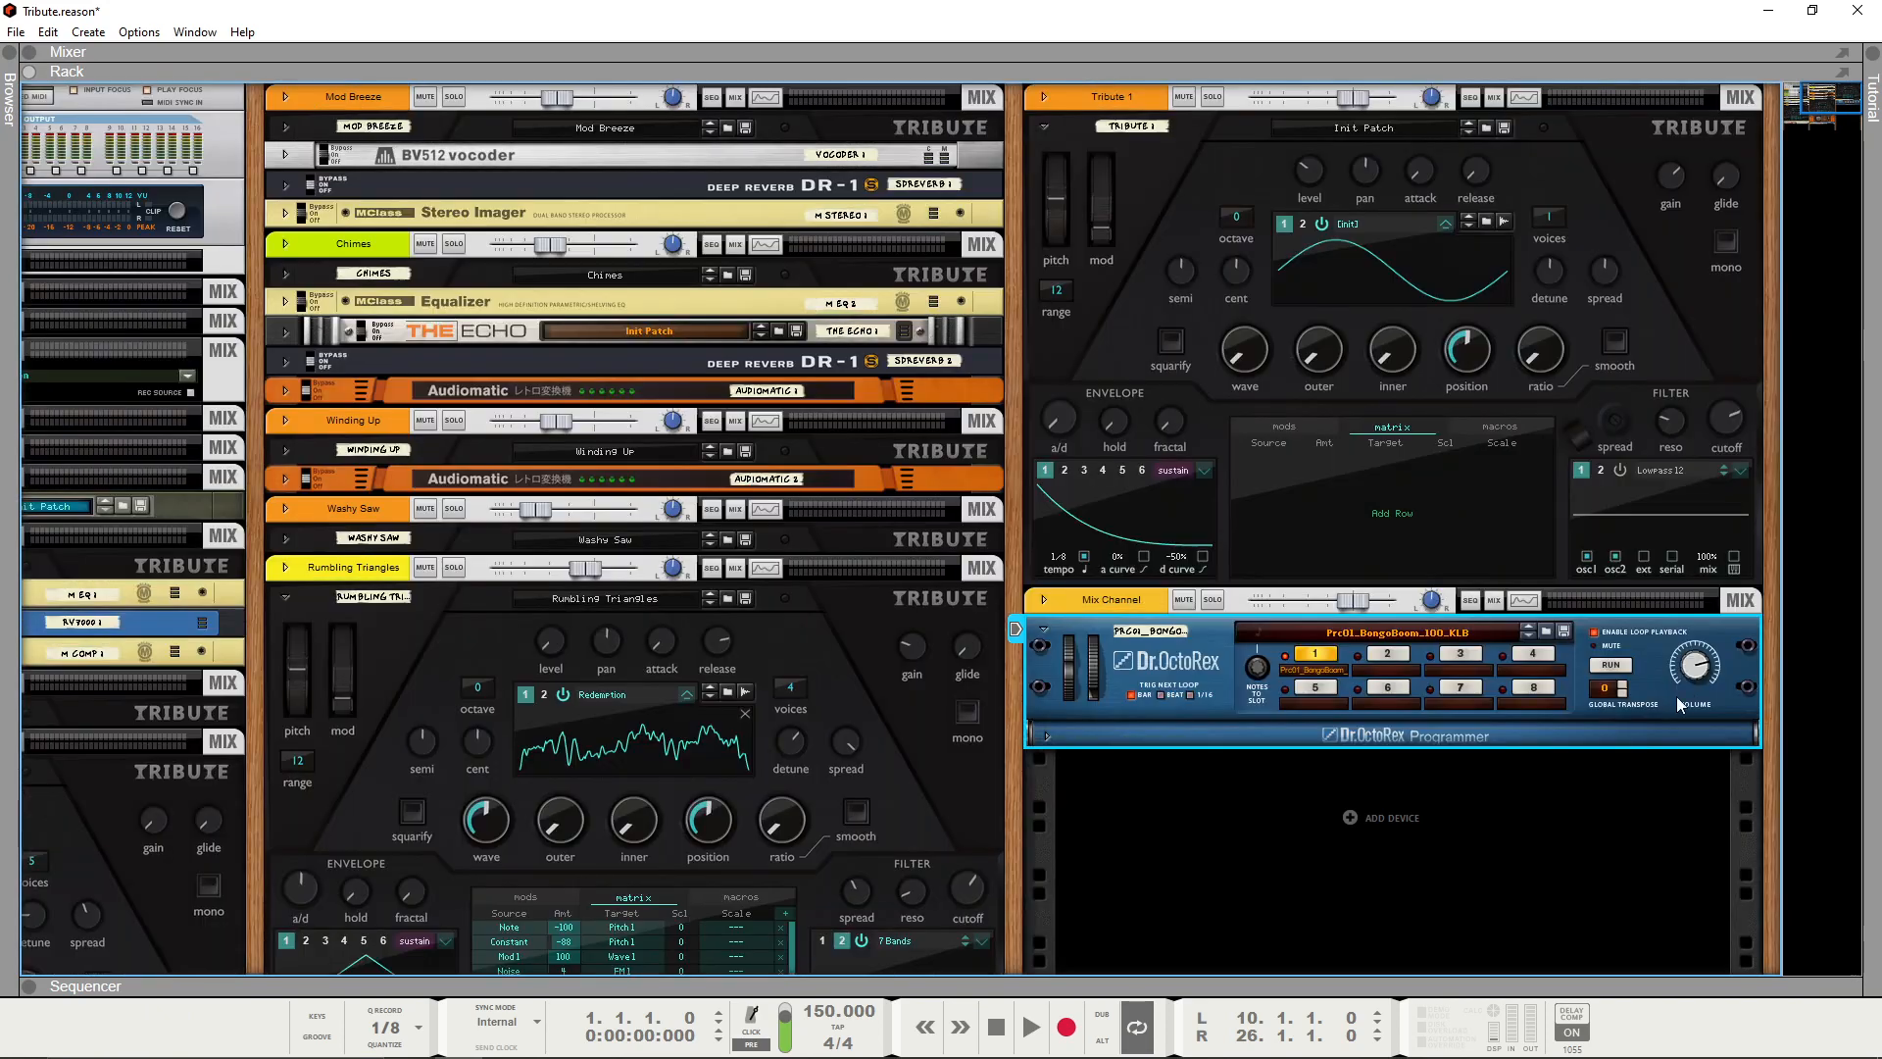
# Start running the loaded Dr. OctoRex loop and recheck the rear cabling
pyautogui.click(1612, 664)
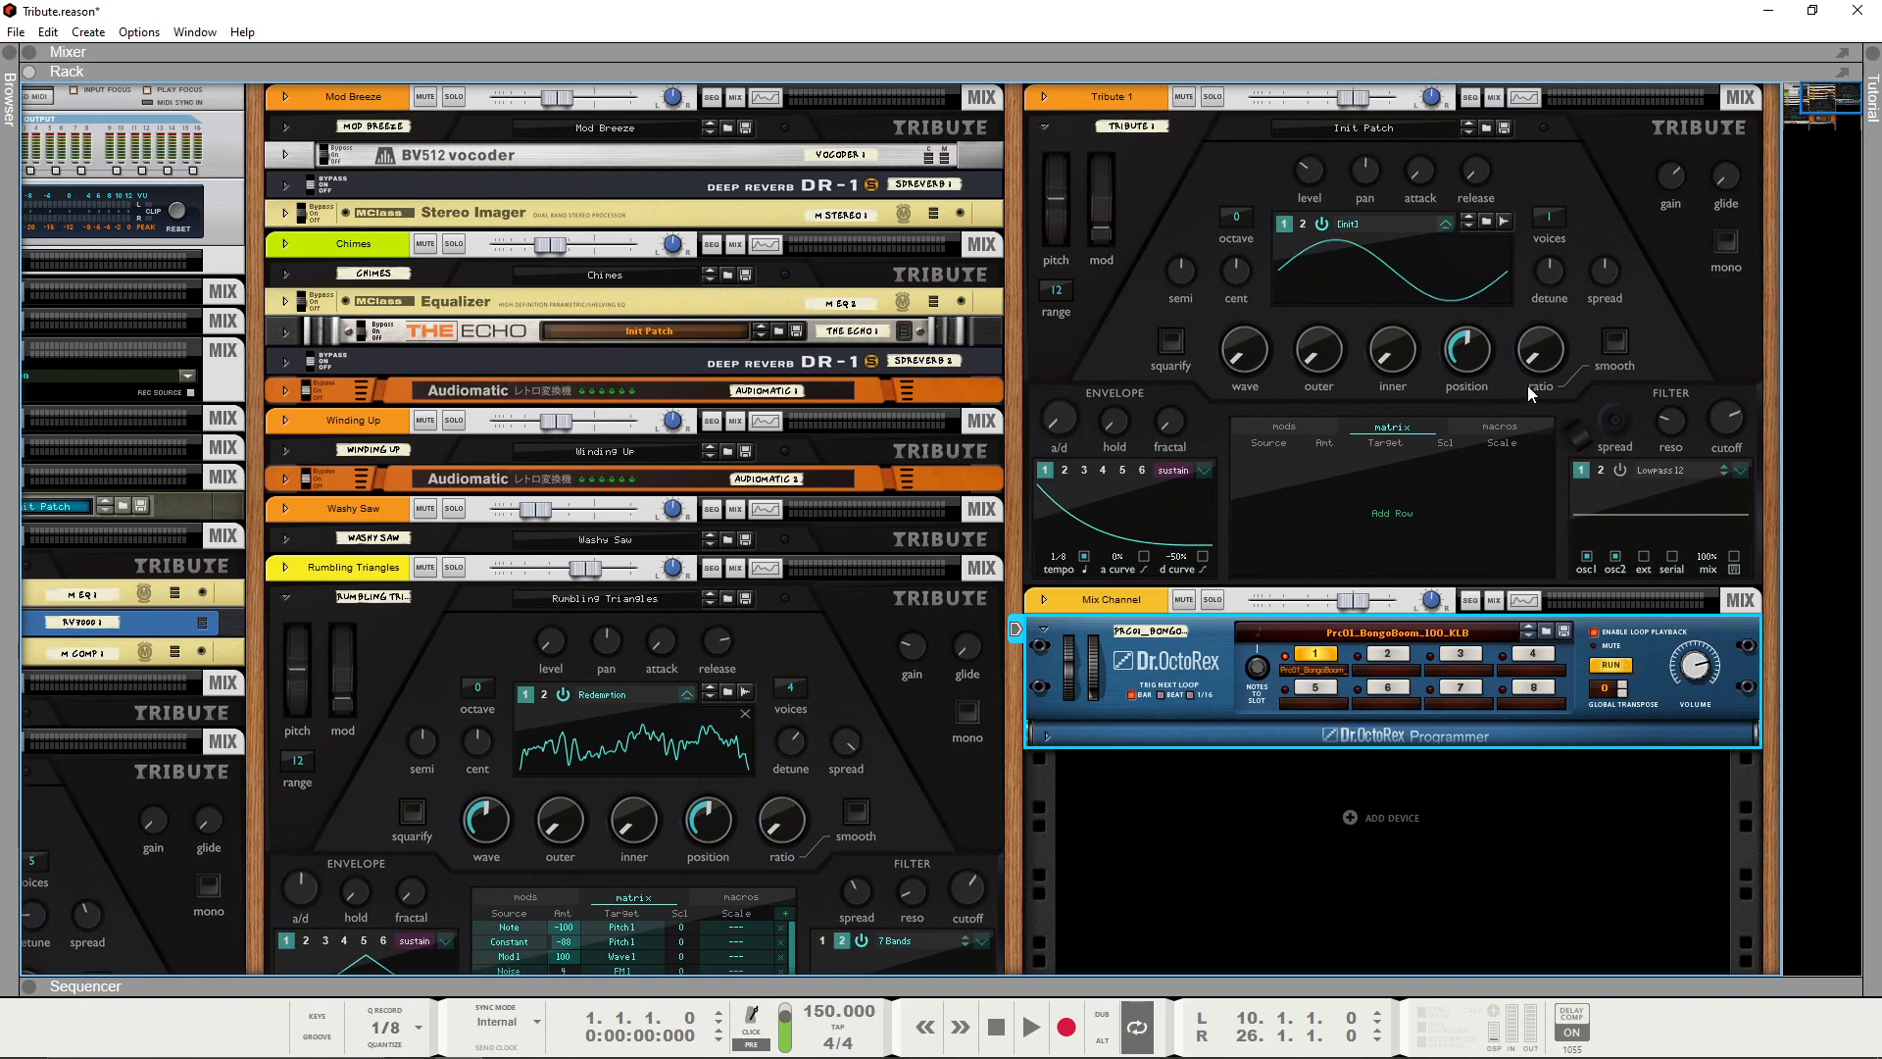
pyautogui.press('Tab')
pyautogui.press('Tab')
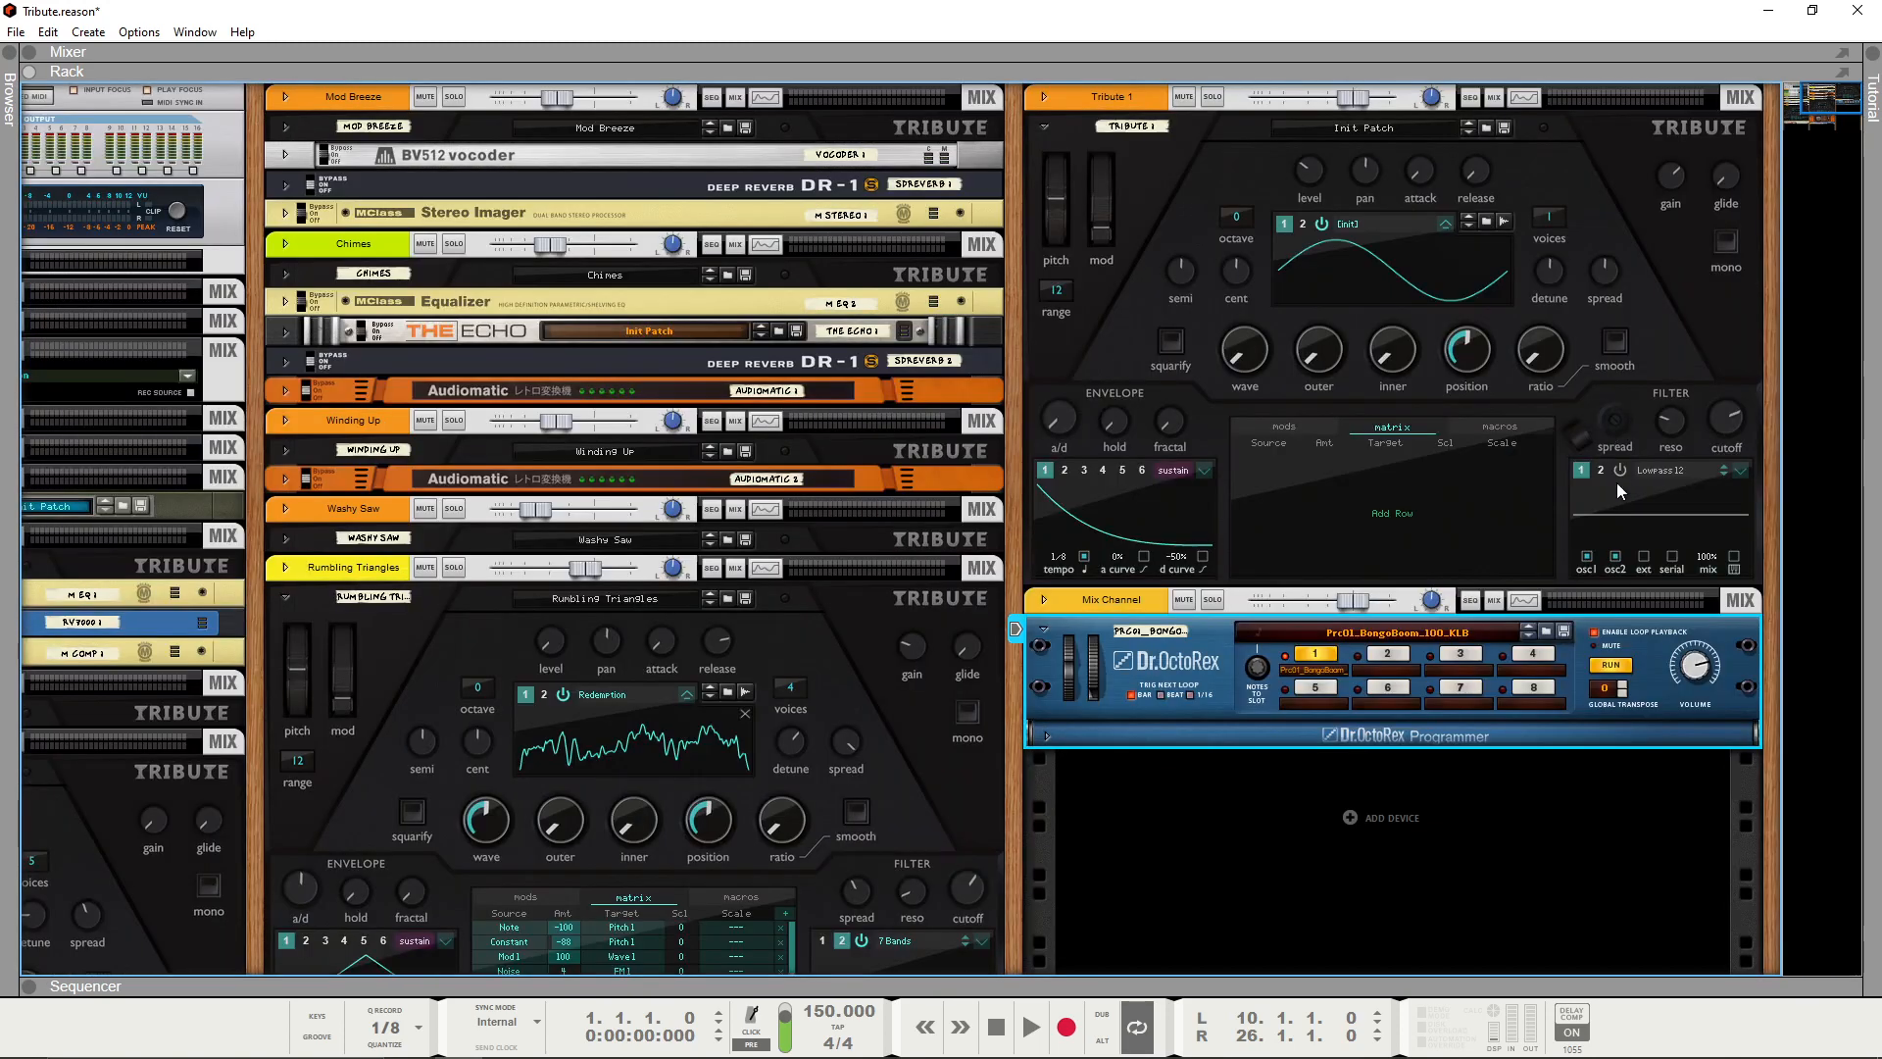
# Send the external audio input through filter 1, switch that filter on and lower its cutoff
pyautogui.click(1645, 556)
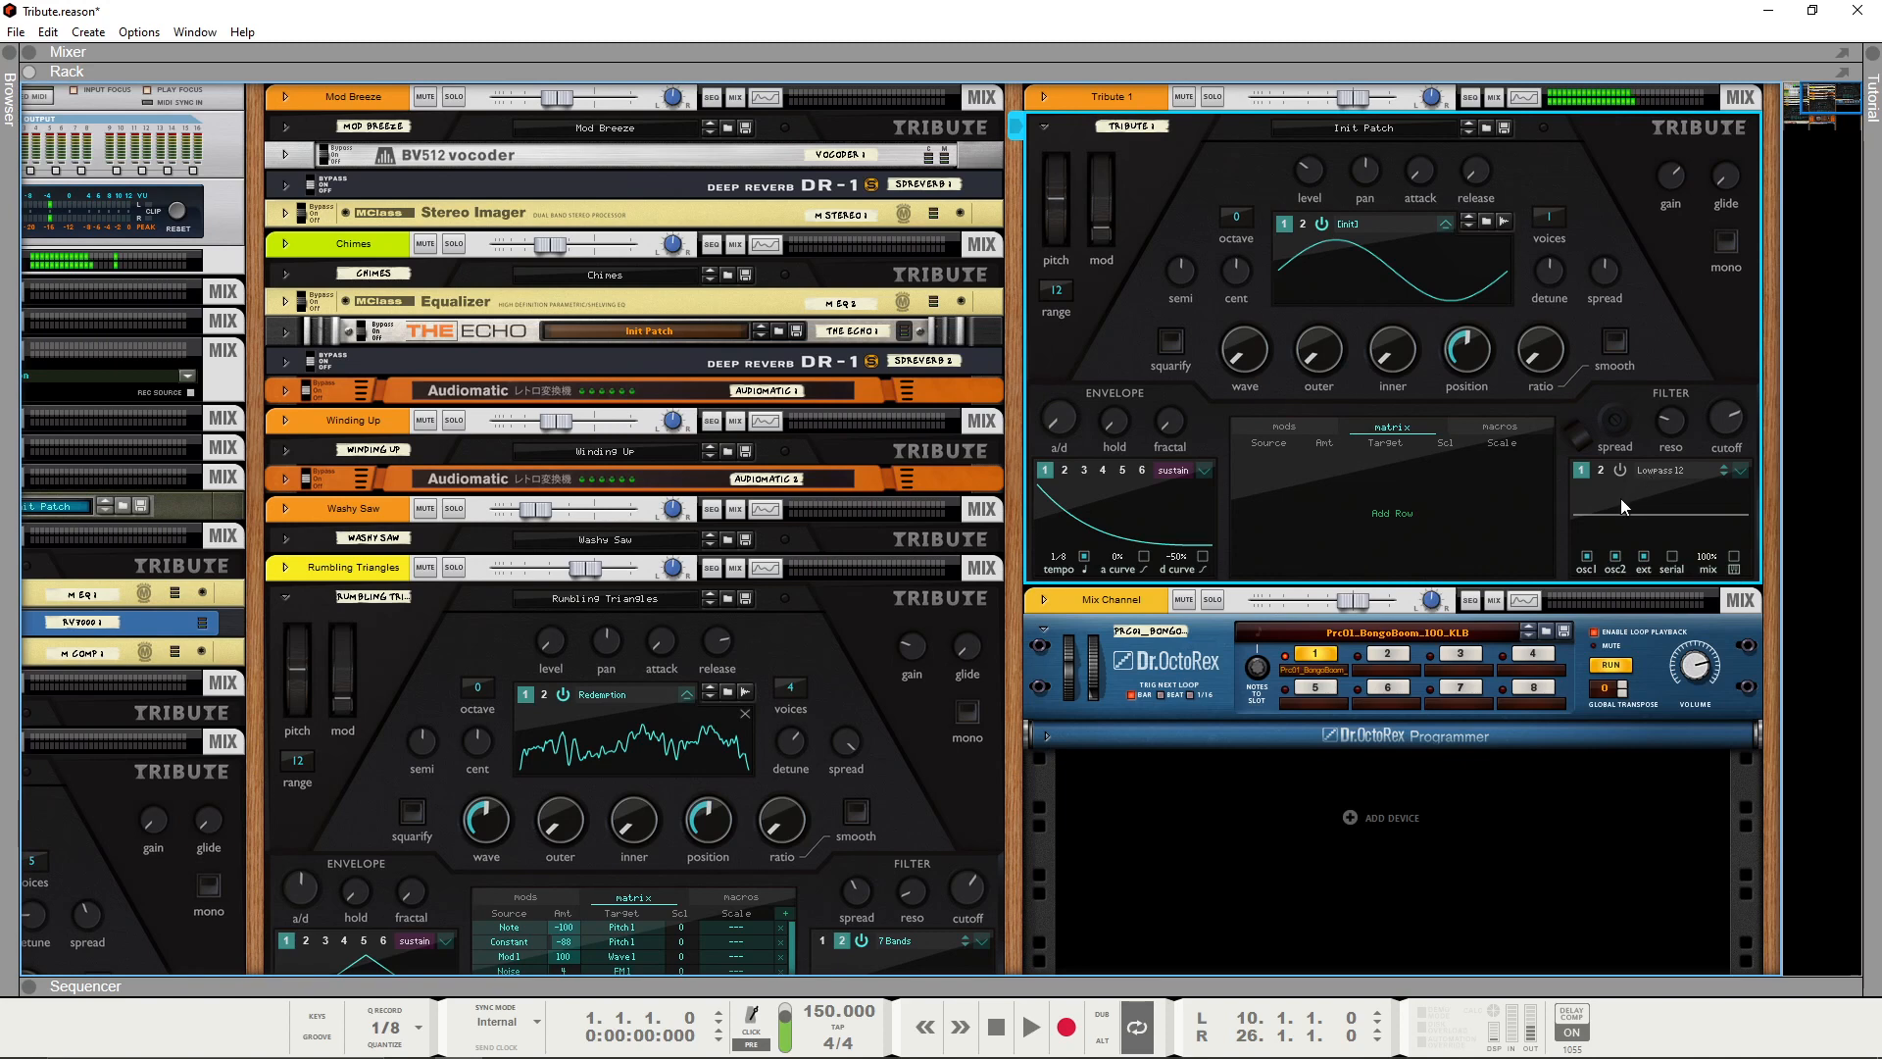
pyautogui.click(1620, 469)
pyautogui.moveTo(1737, 410); pyautogui.dragTo(1735, 438)
# Change filter 1's type to Comb+ and lower its cutoff to 55 Hz
pyautogui.click(1682, 470)
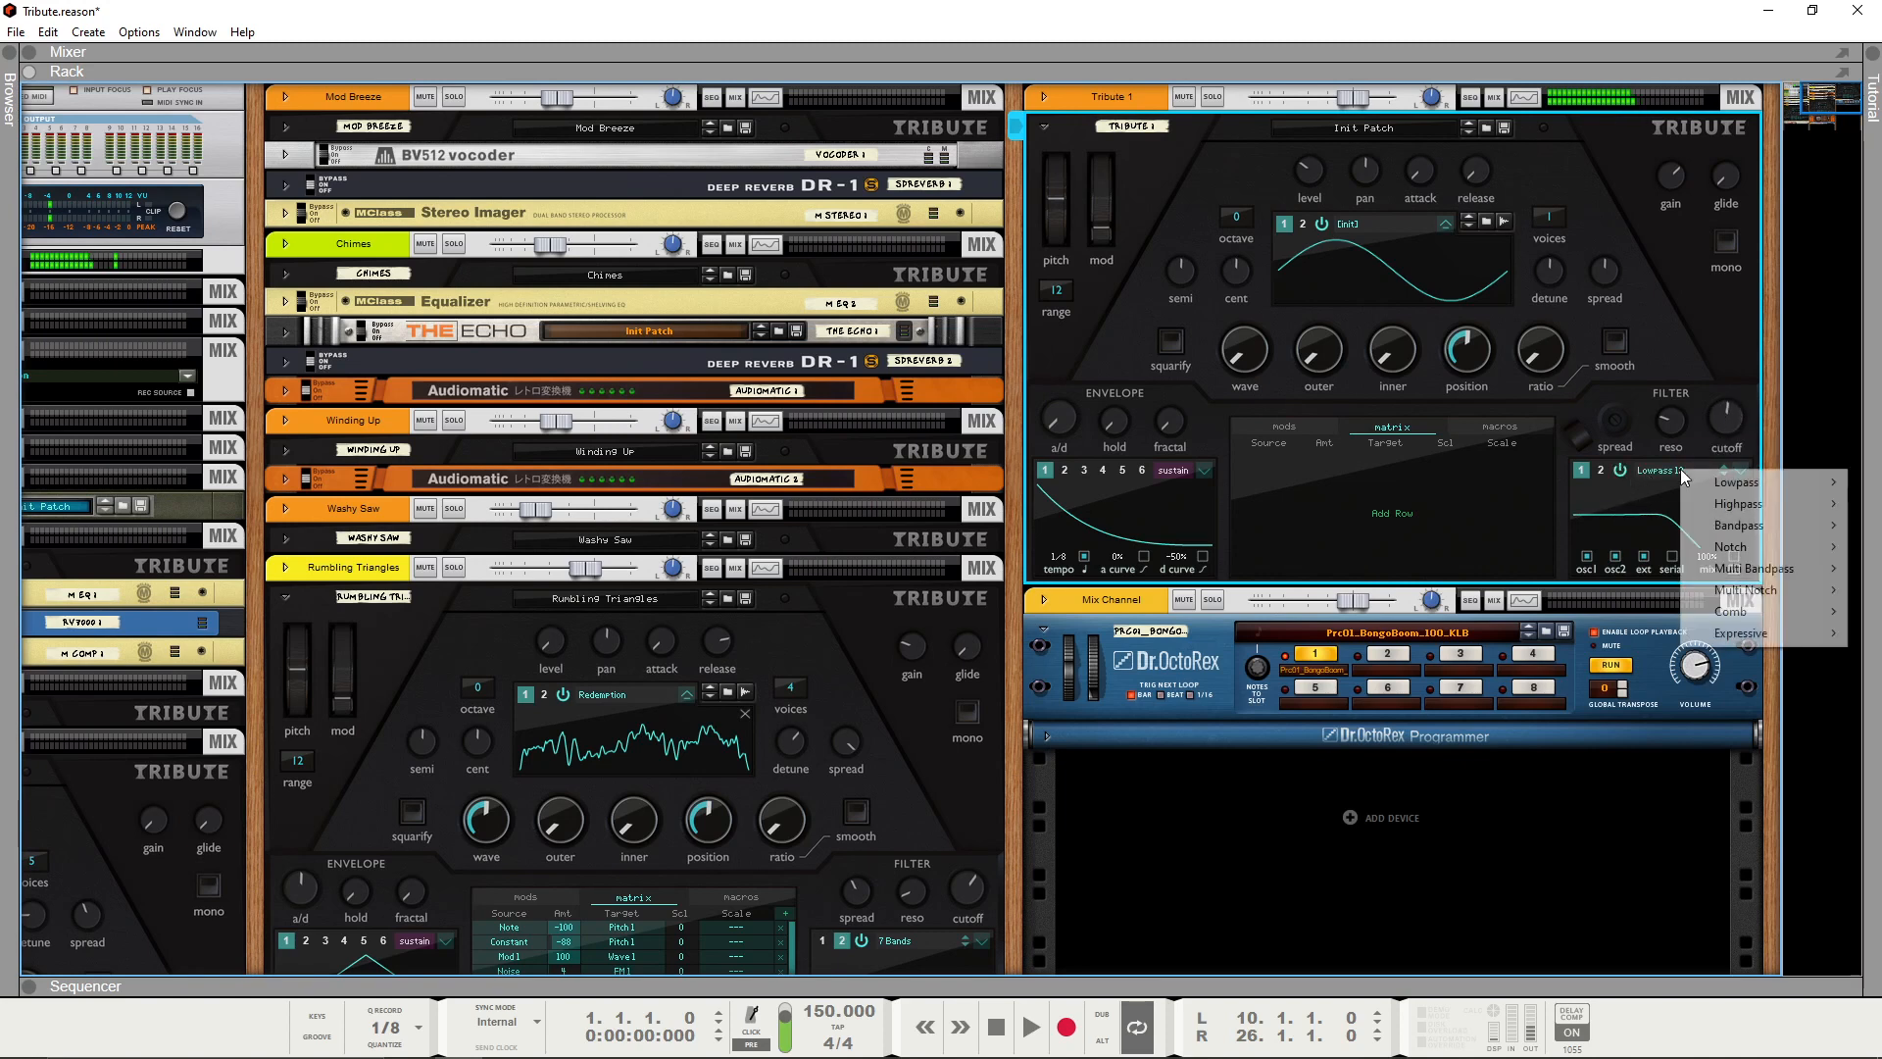
pyautogui.moveTo(1717, 624)
pyautogui.click(1647, 613)
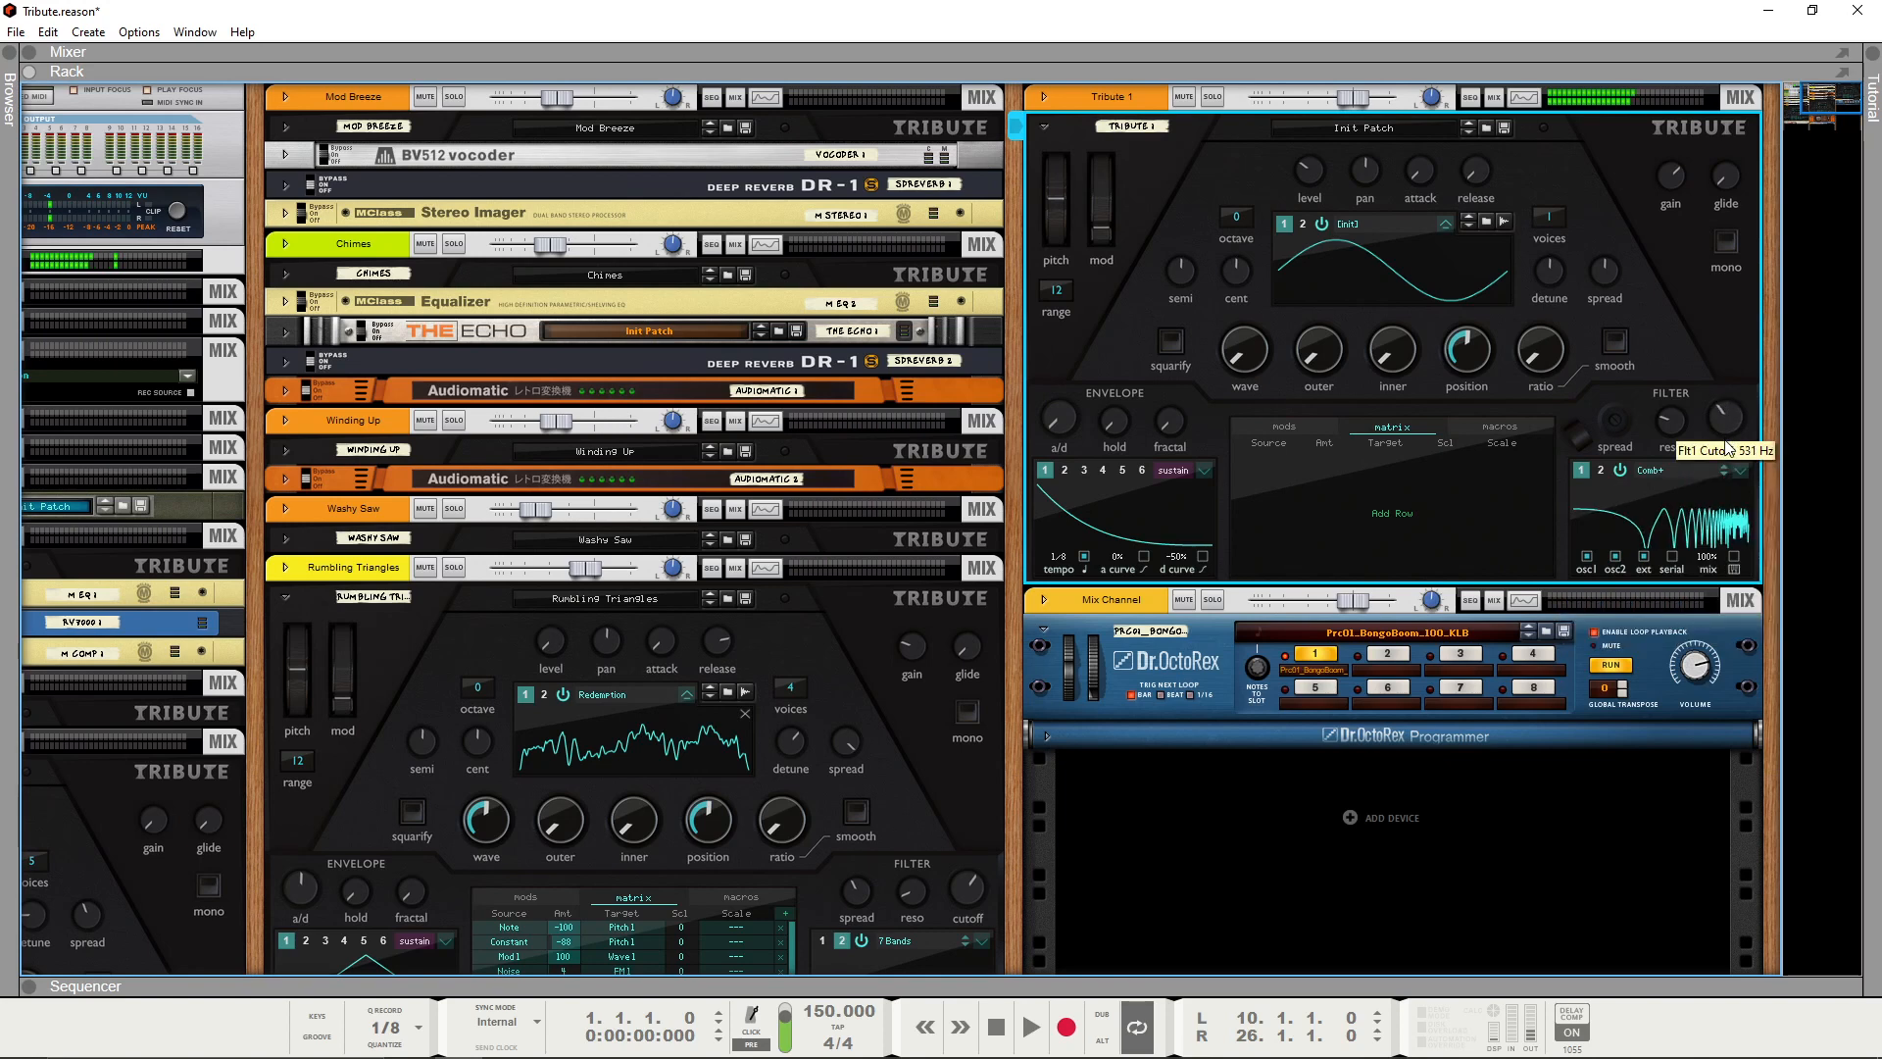
pyautogui.moveTo(1663, 427); pyautogui.dragTo(1725, 430)
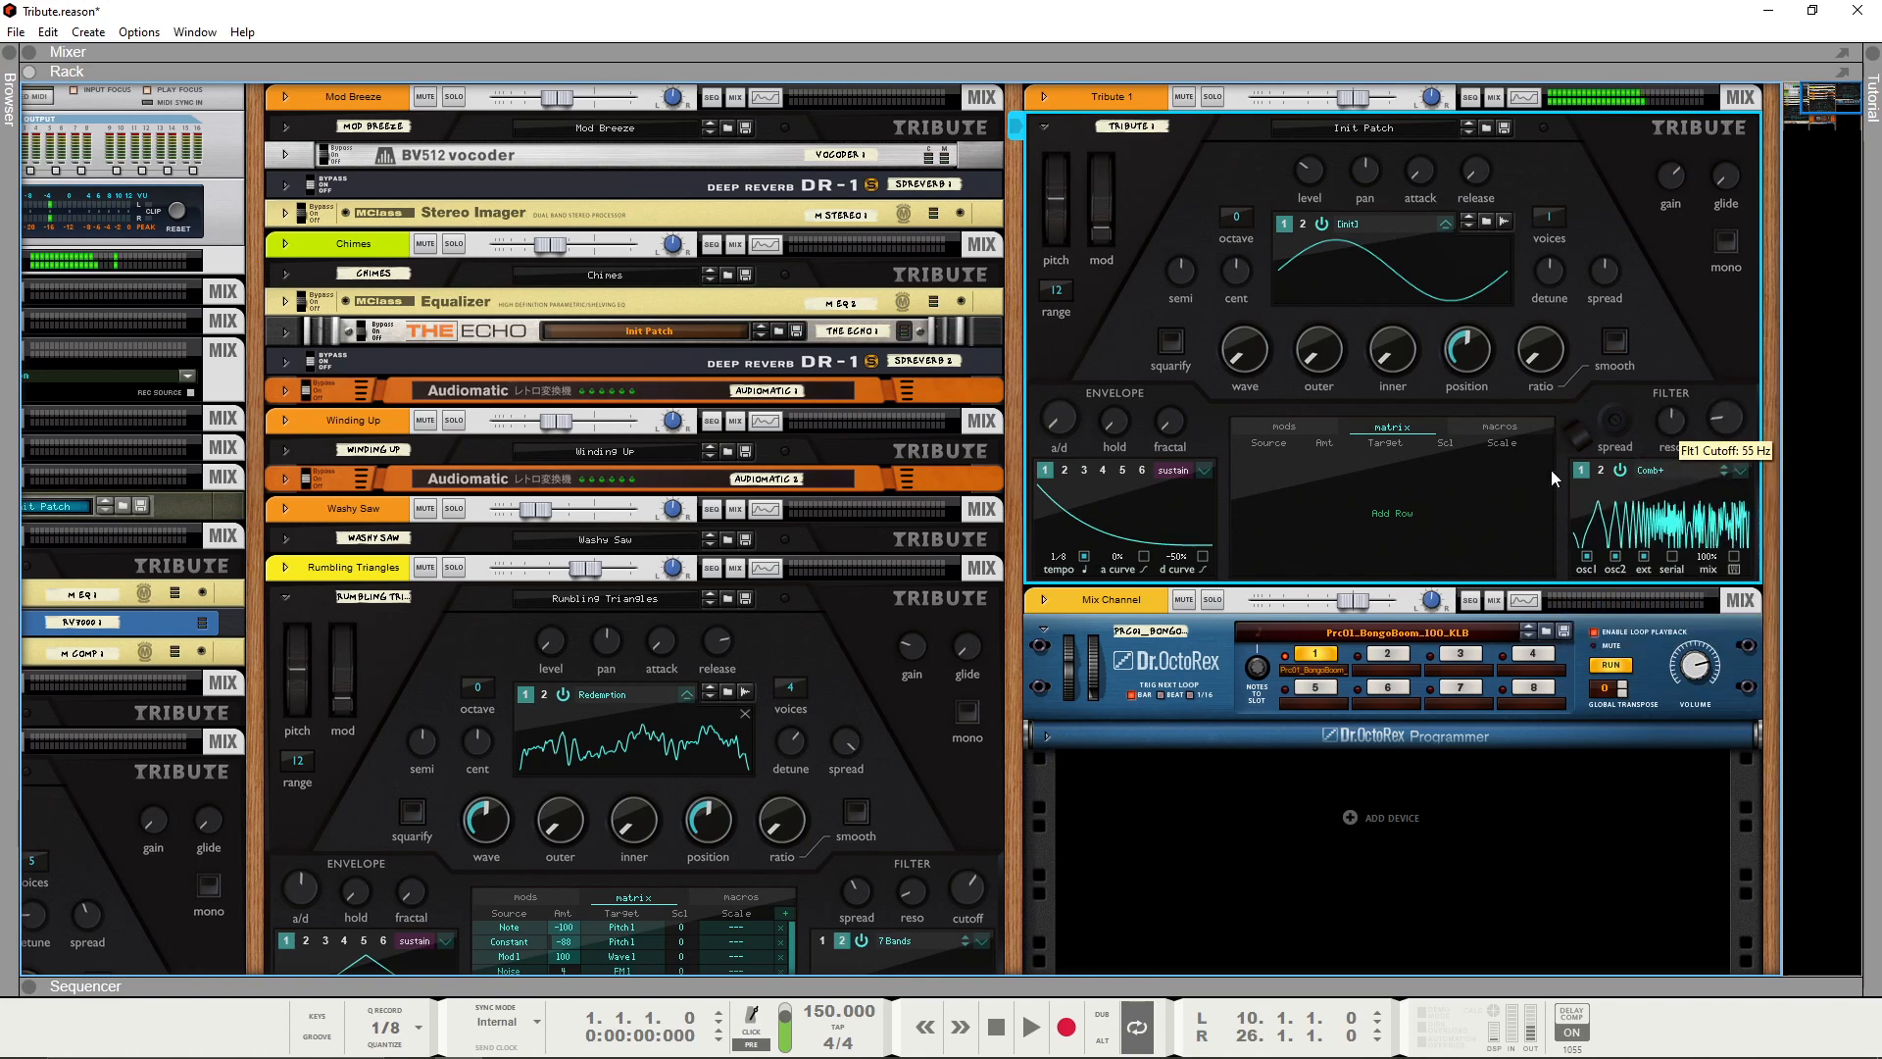
# Stop the Dr. OctoRex loop and make Mod 1 a global modulator
pyautogui.click(1278, 423)
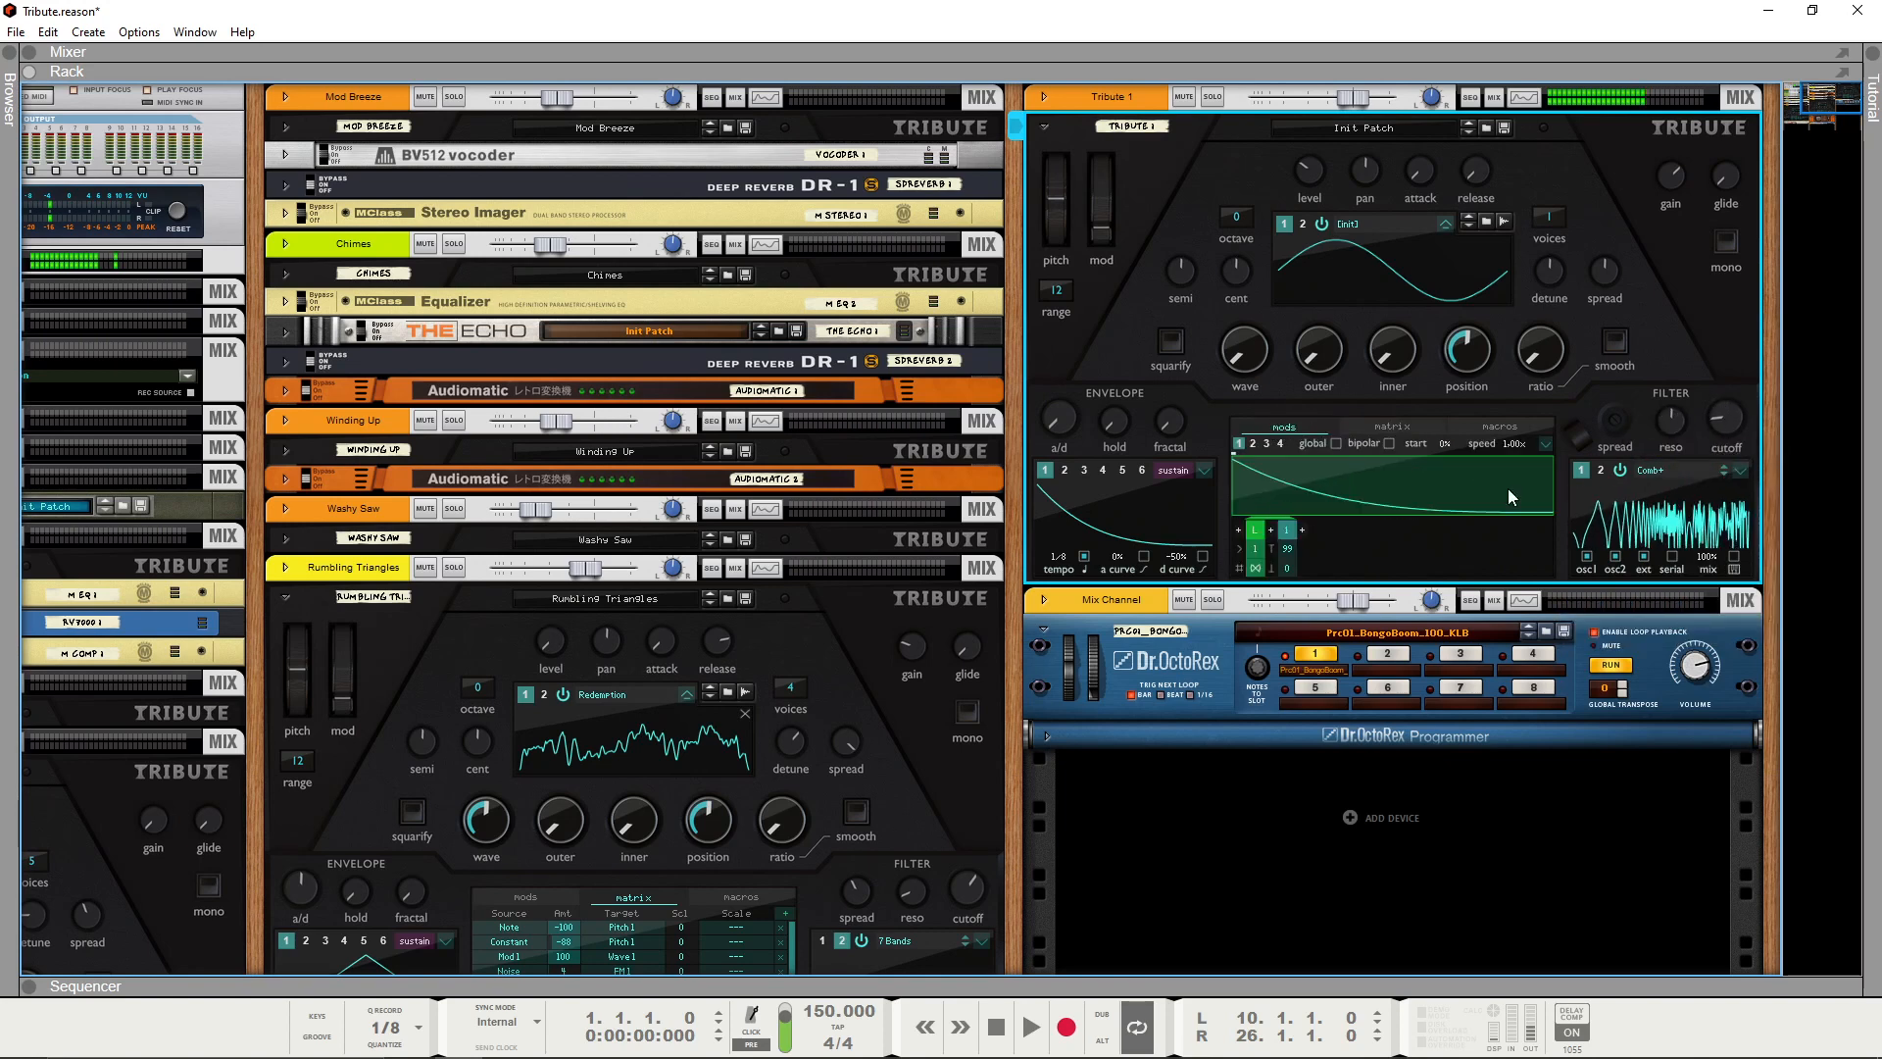
pyautogui.click(1617, 668)
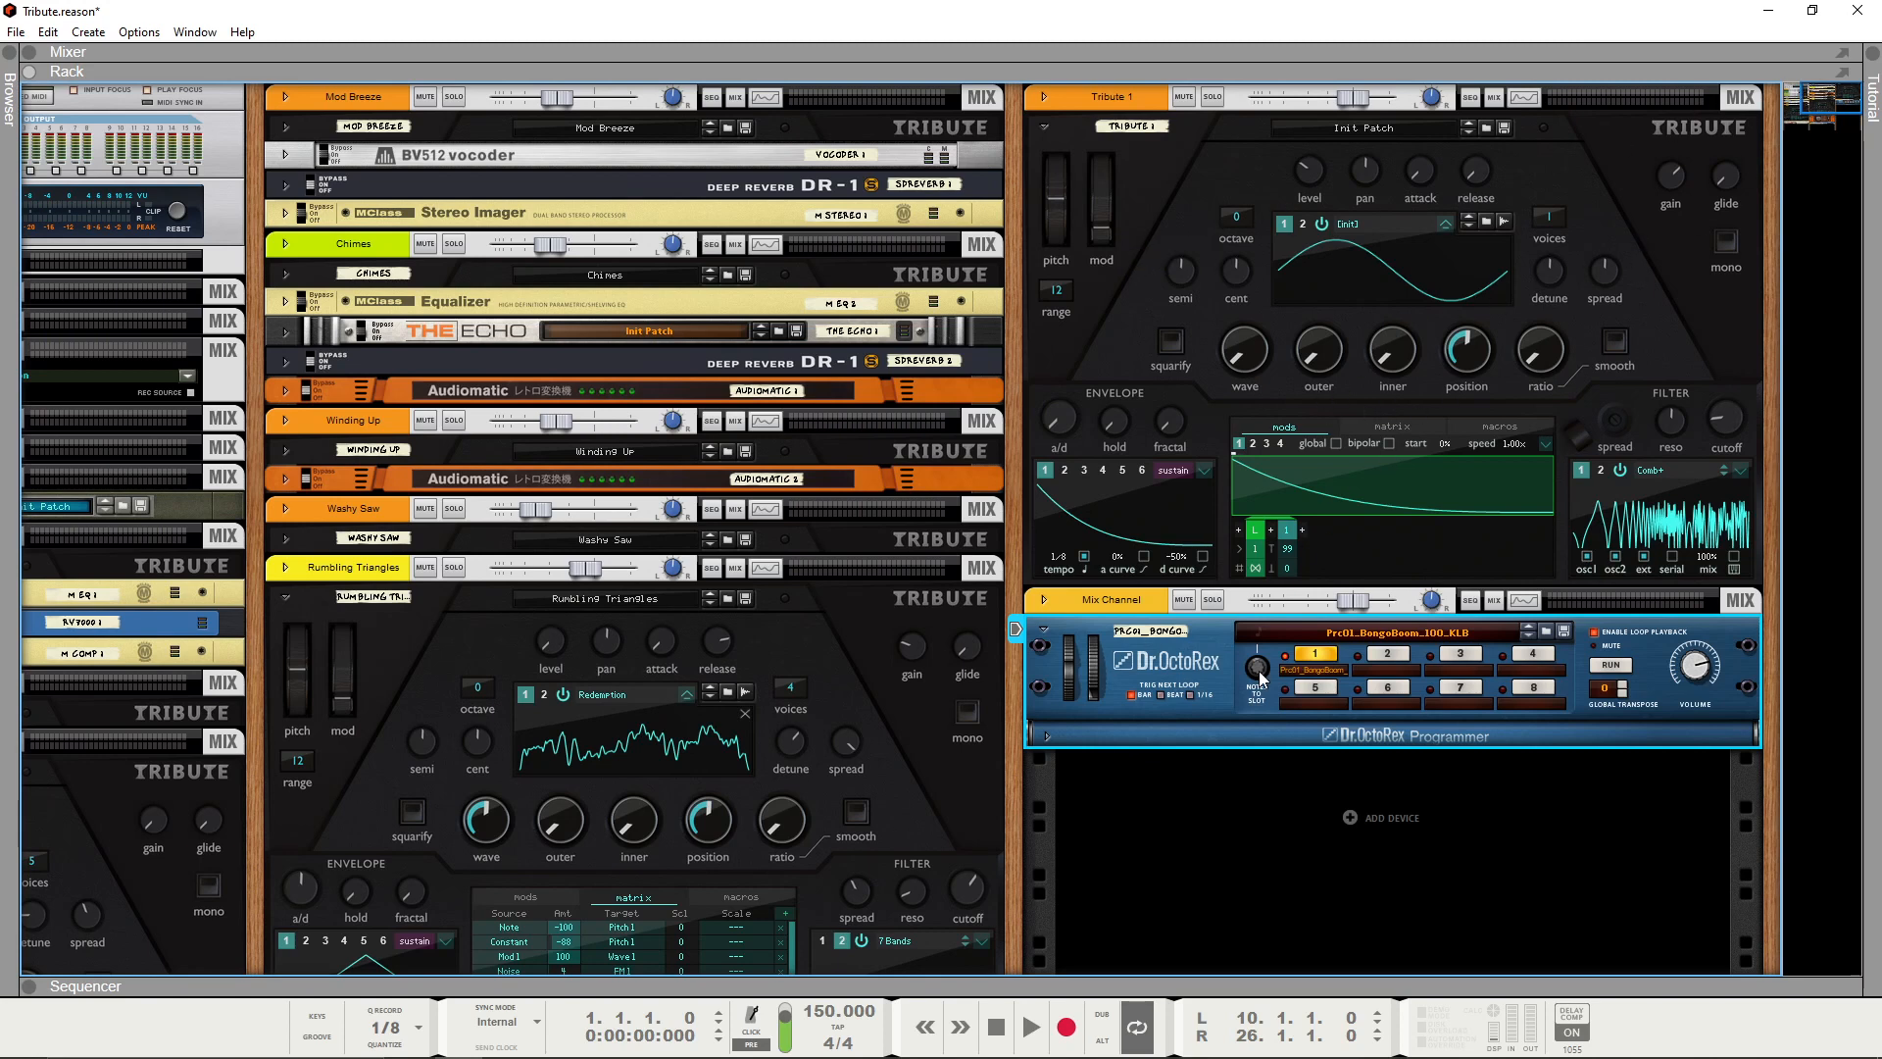
pyautogui.click(1339, 443)
# Add a matrix row routing Mod 1 to filter 1's cutoff with an amount of 25, and run the Dr. OctoRex loop again
pyautogui.click(1378, 440)
pyautogui.click(1361, 499)
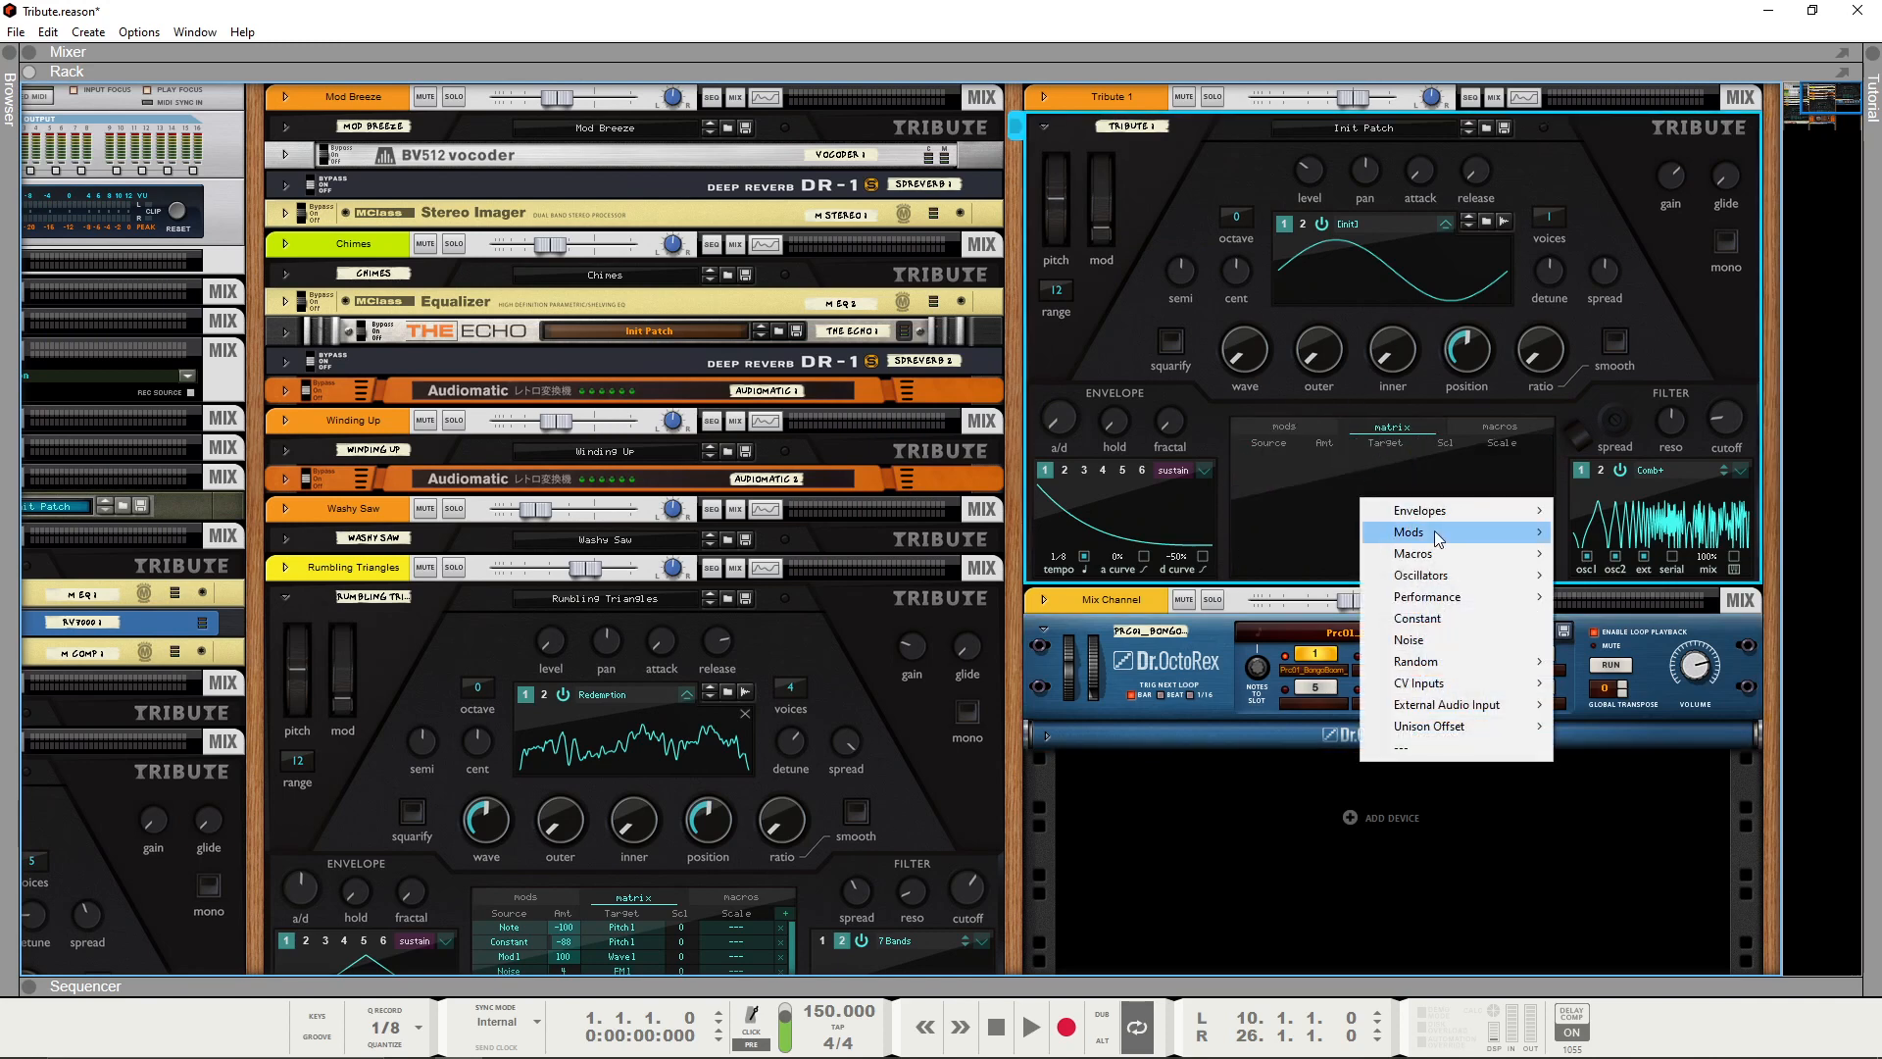
pyautogui.moveTo(1443, 528)
pyautogui.click(1604, 532)
pyautogui.click(1383, 454)
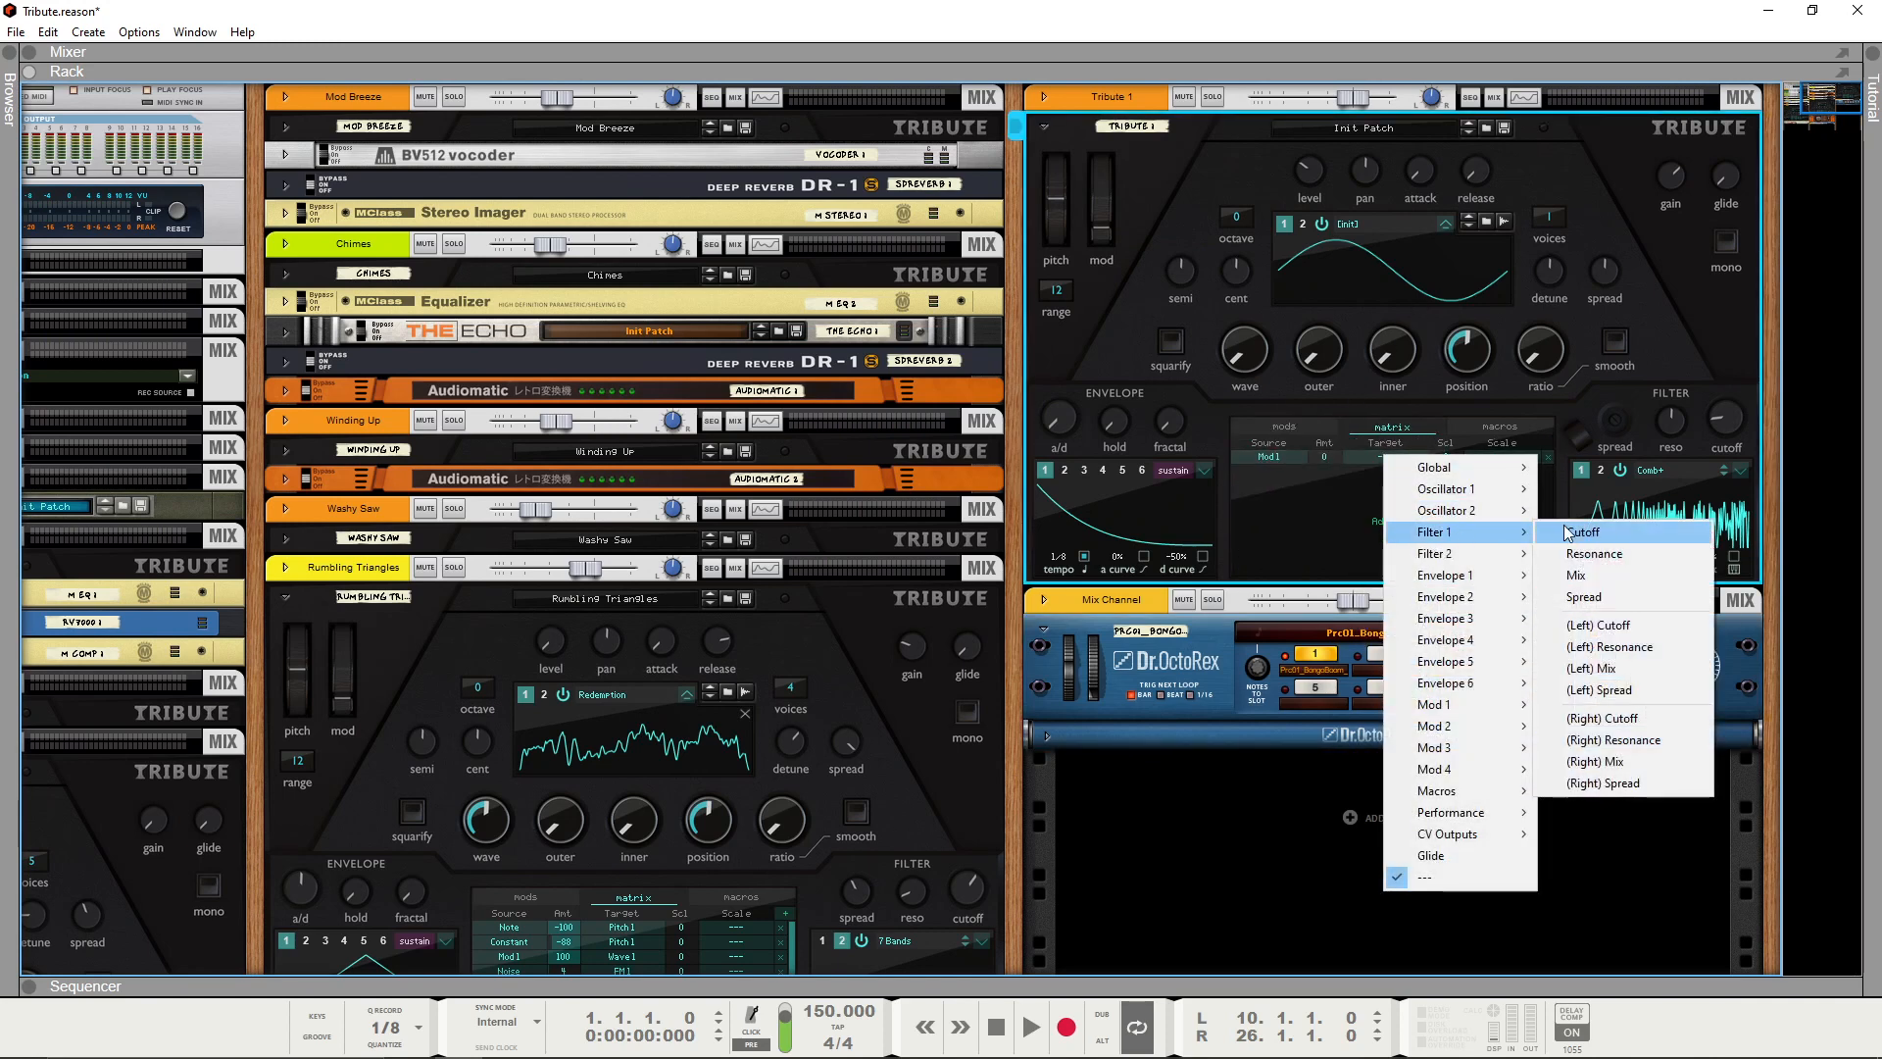
pyautogui.click(1585, 534)
pyautogui.click(1611, 666)
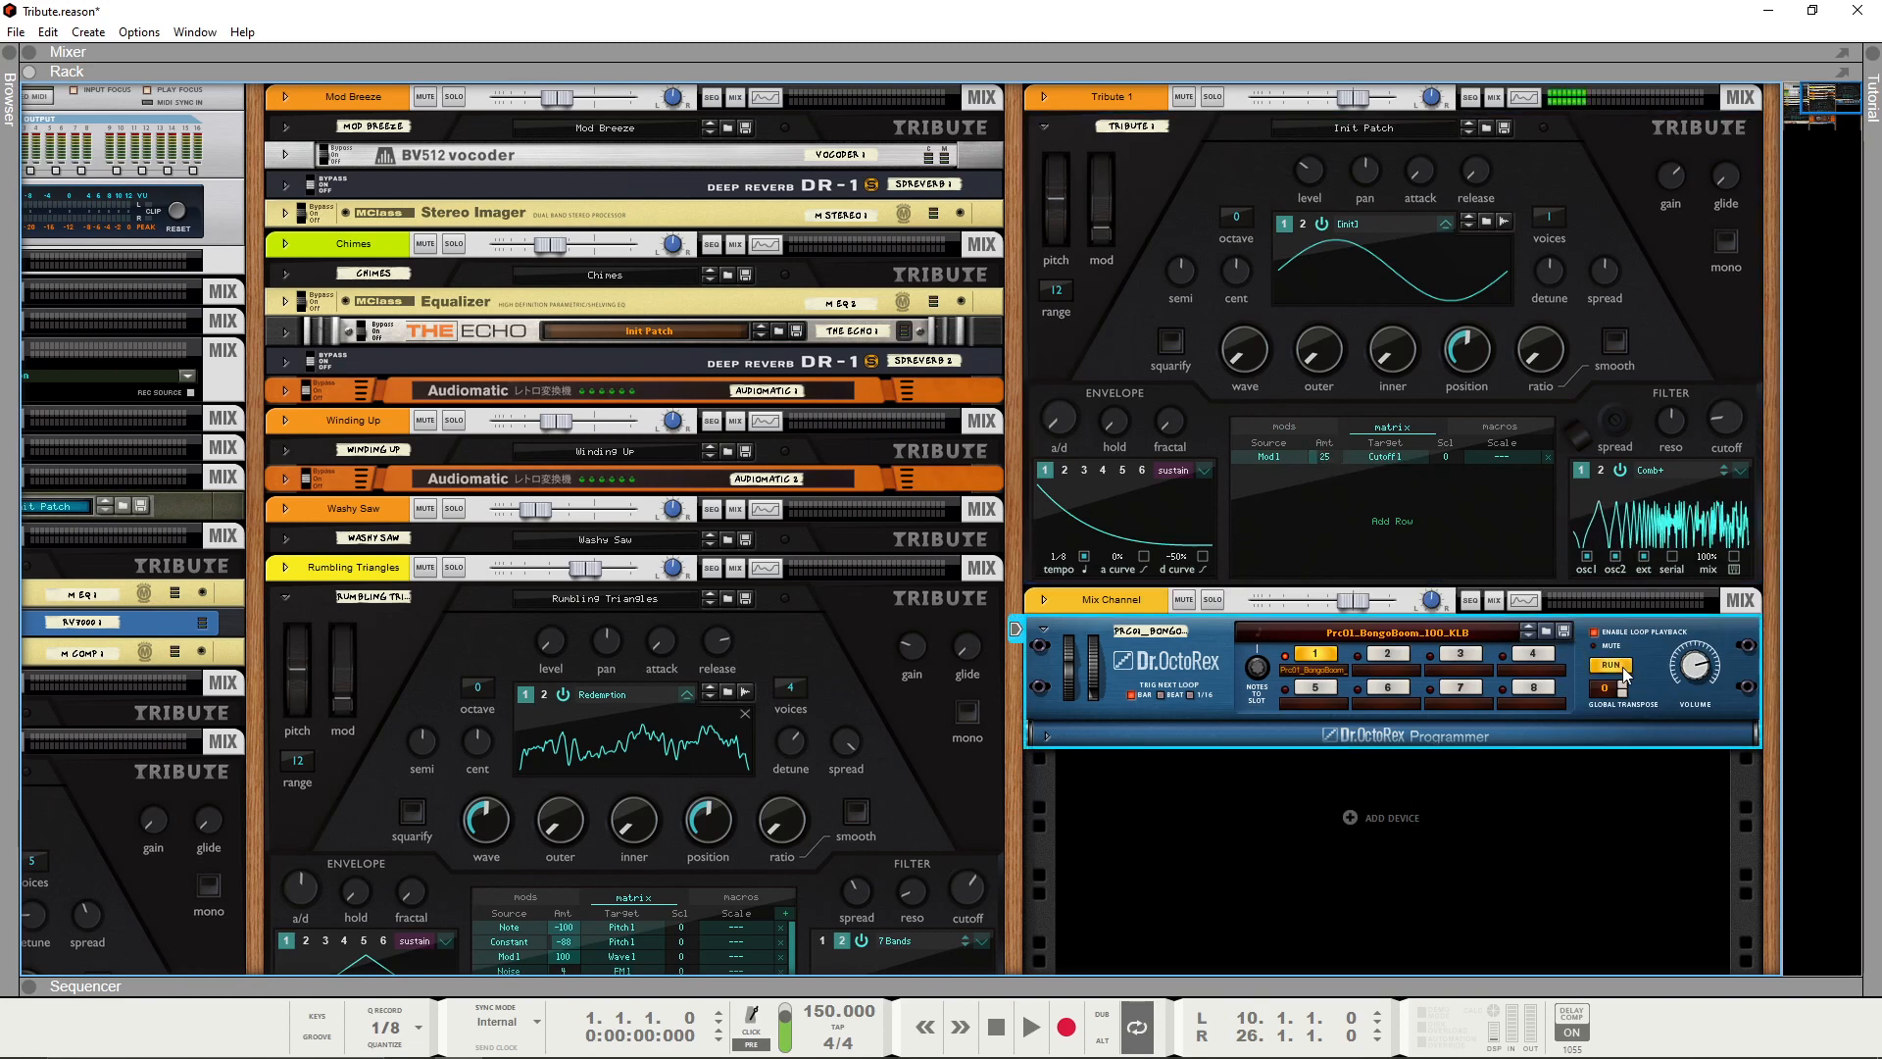
# Reshape envelope 1 into a rounded bell with attack and decay curves of -35%
pyautogui.click(1171, 507)
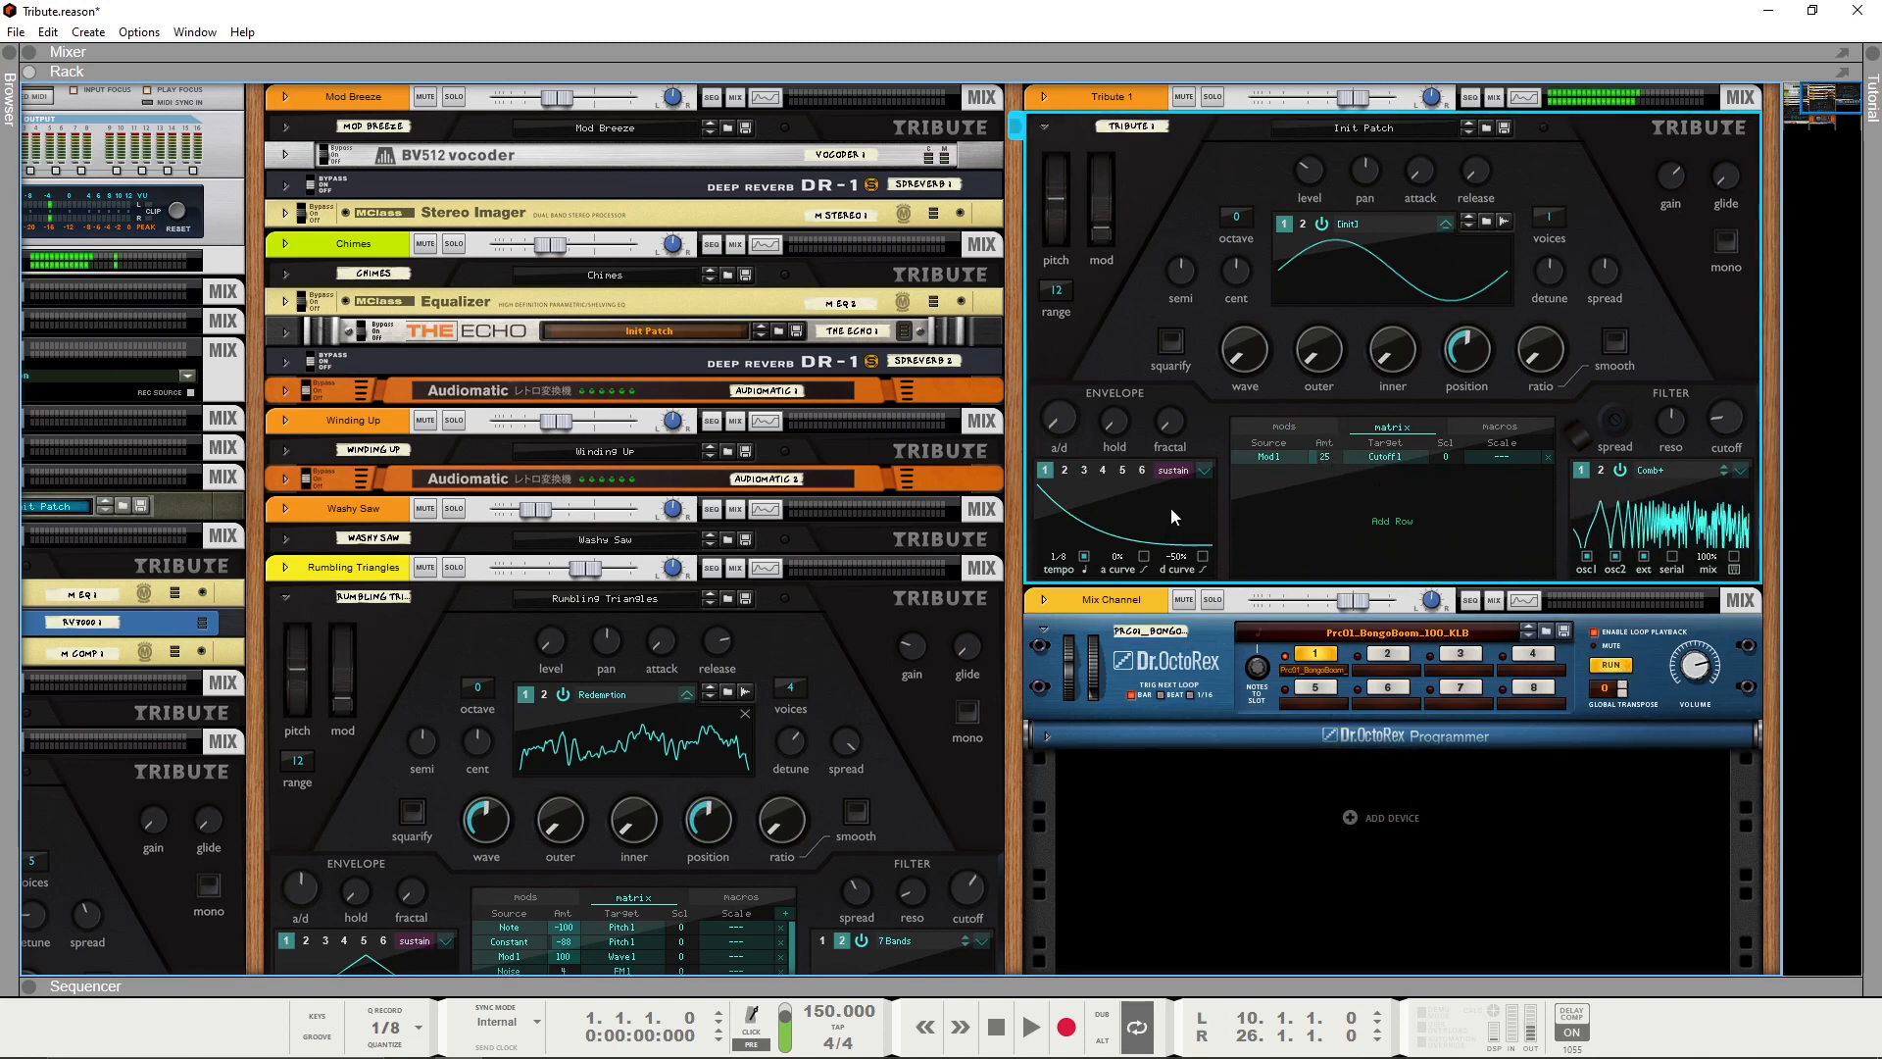
pyautogui.click(1206, 470)
pyautogui.click(1218, 480)
# Extend Mod 1's curve with a third column, set the first column's value to 2 and adjust the middle column's lower value
pyautogui.click(1265, 429)
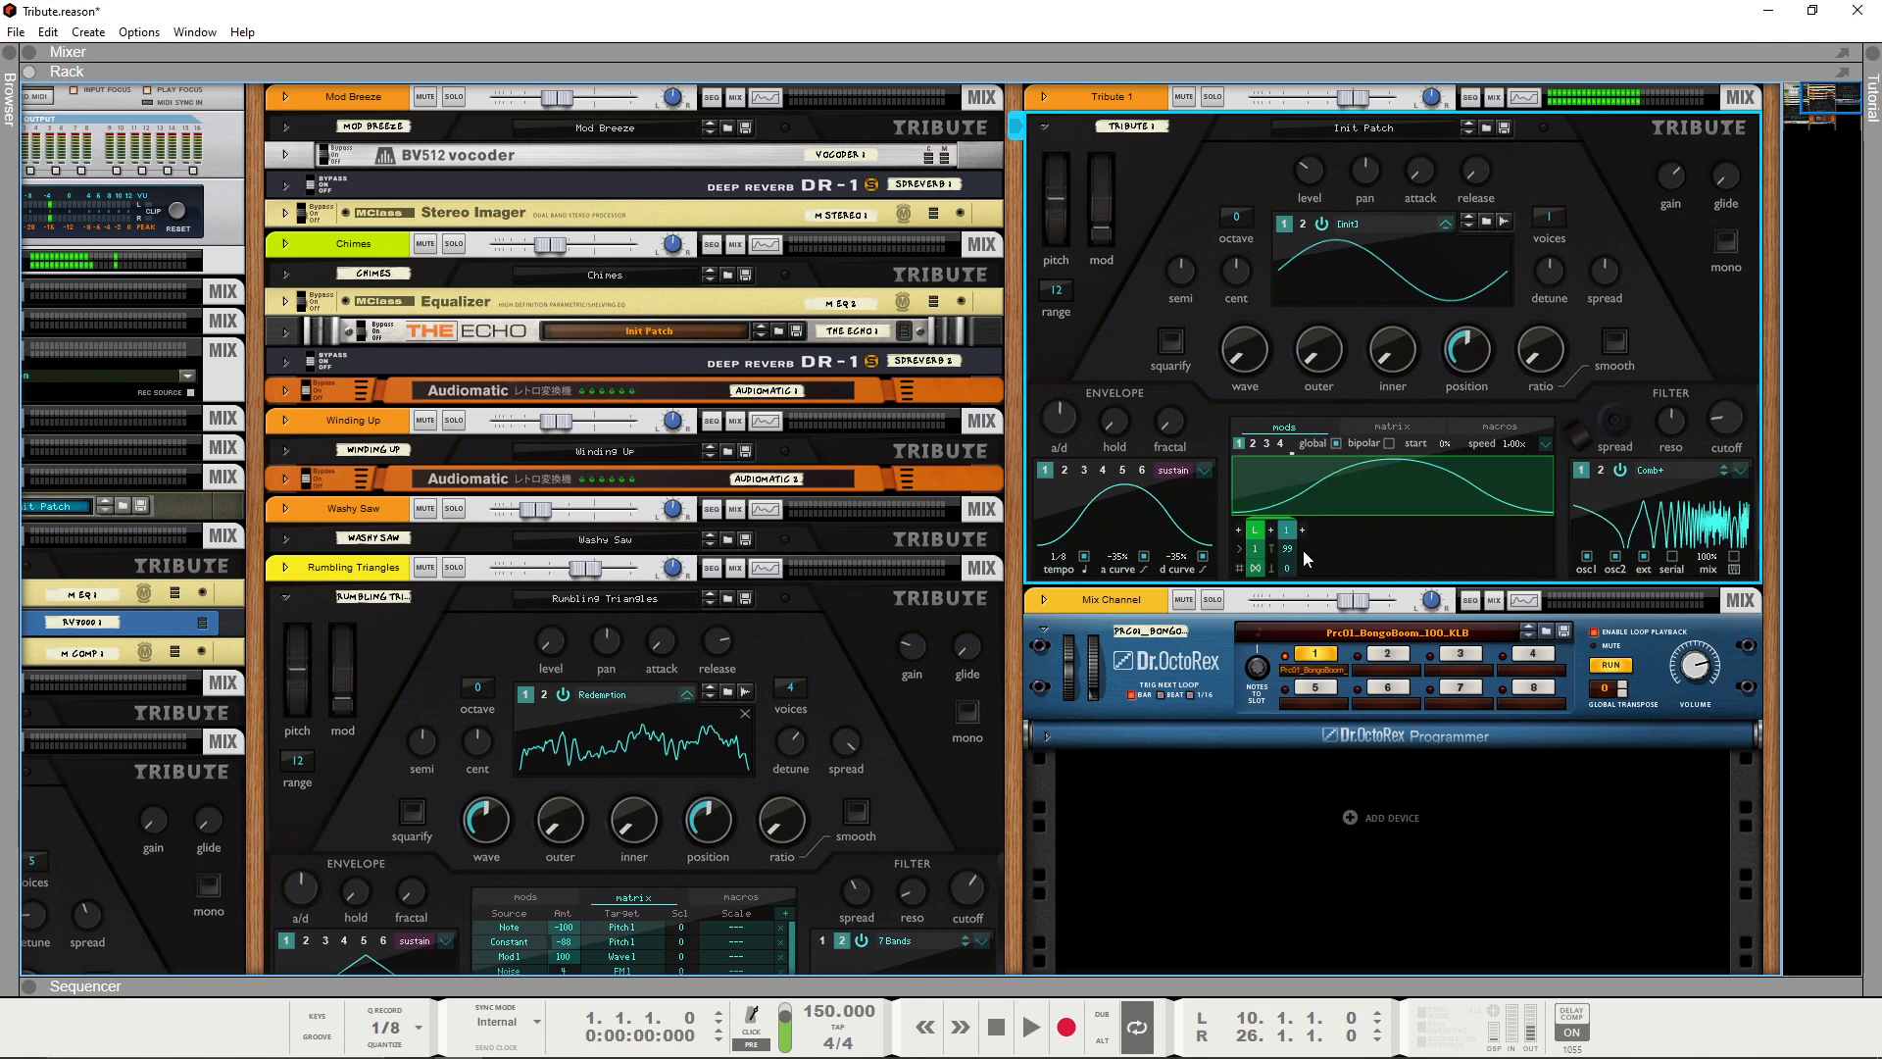
pyautogui.click(1331, 521)
pyautogui.click(1352, 533)
pyautogui.moveTo(1256, 550); pyautogui.dragTo(1314, 655)
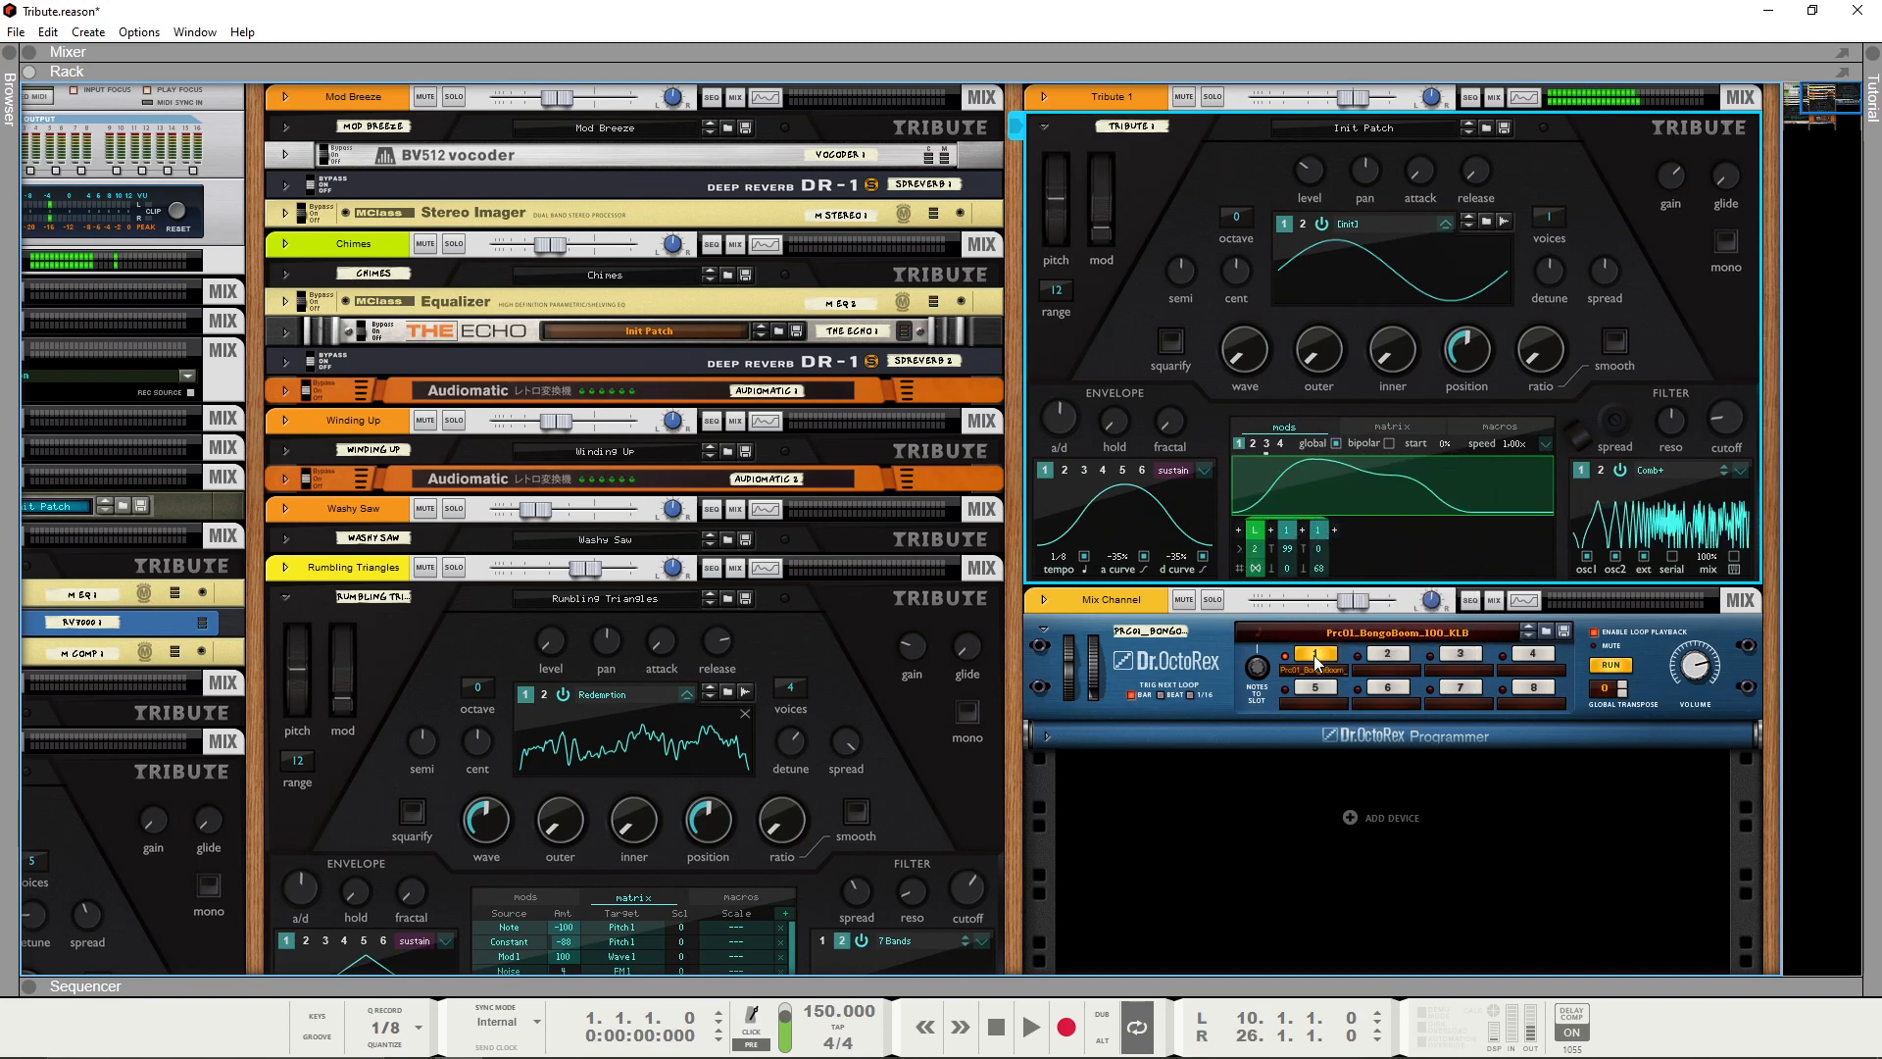
pyautogui.moveTo(1286, 572); pyautogui.dragTo(1288, 518)
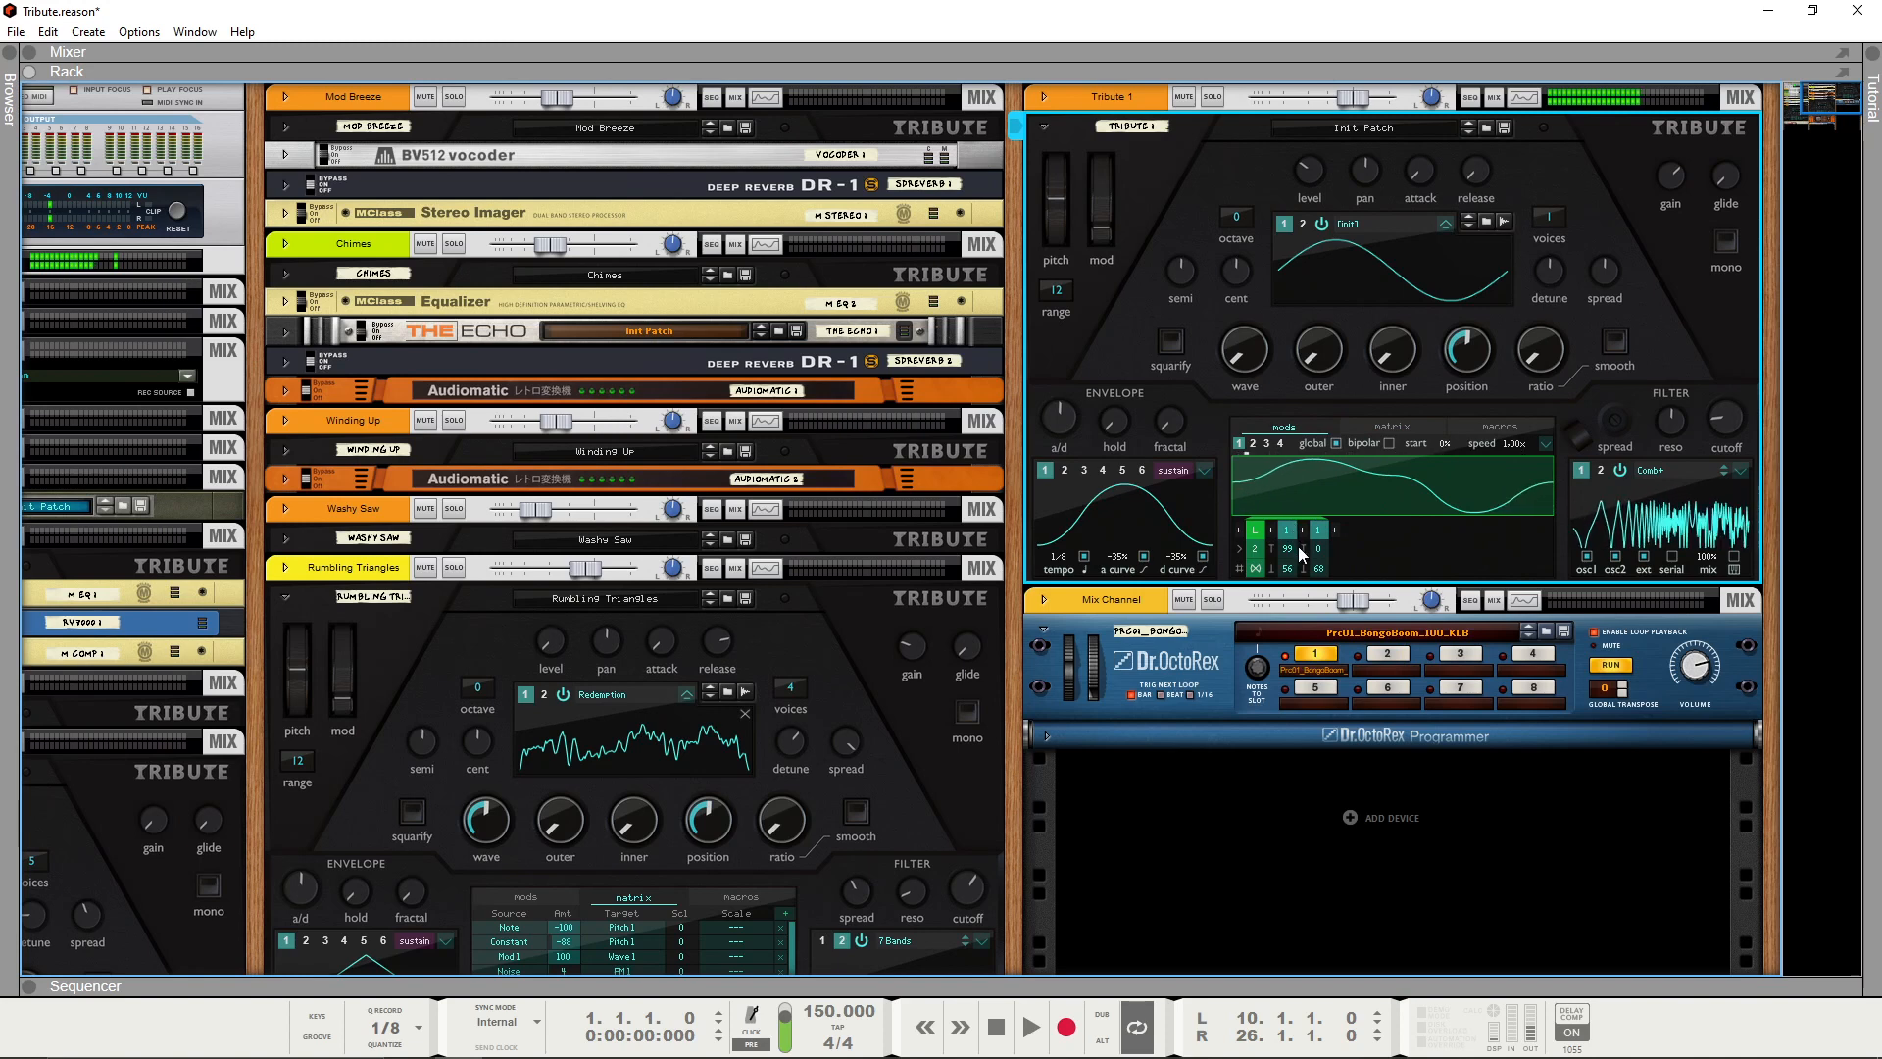
# Adjust filter 1's resonance and set envelope 1's synced tempo to 3/8
pyautogui.click(1431, 429)
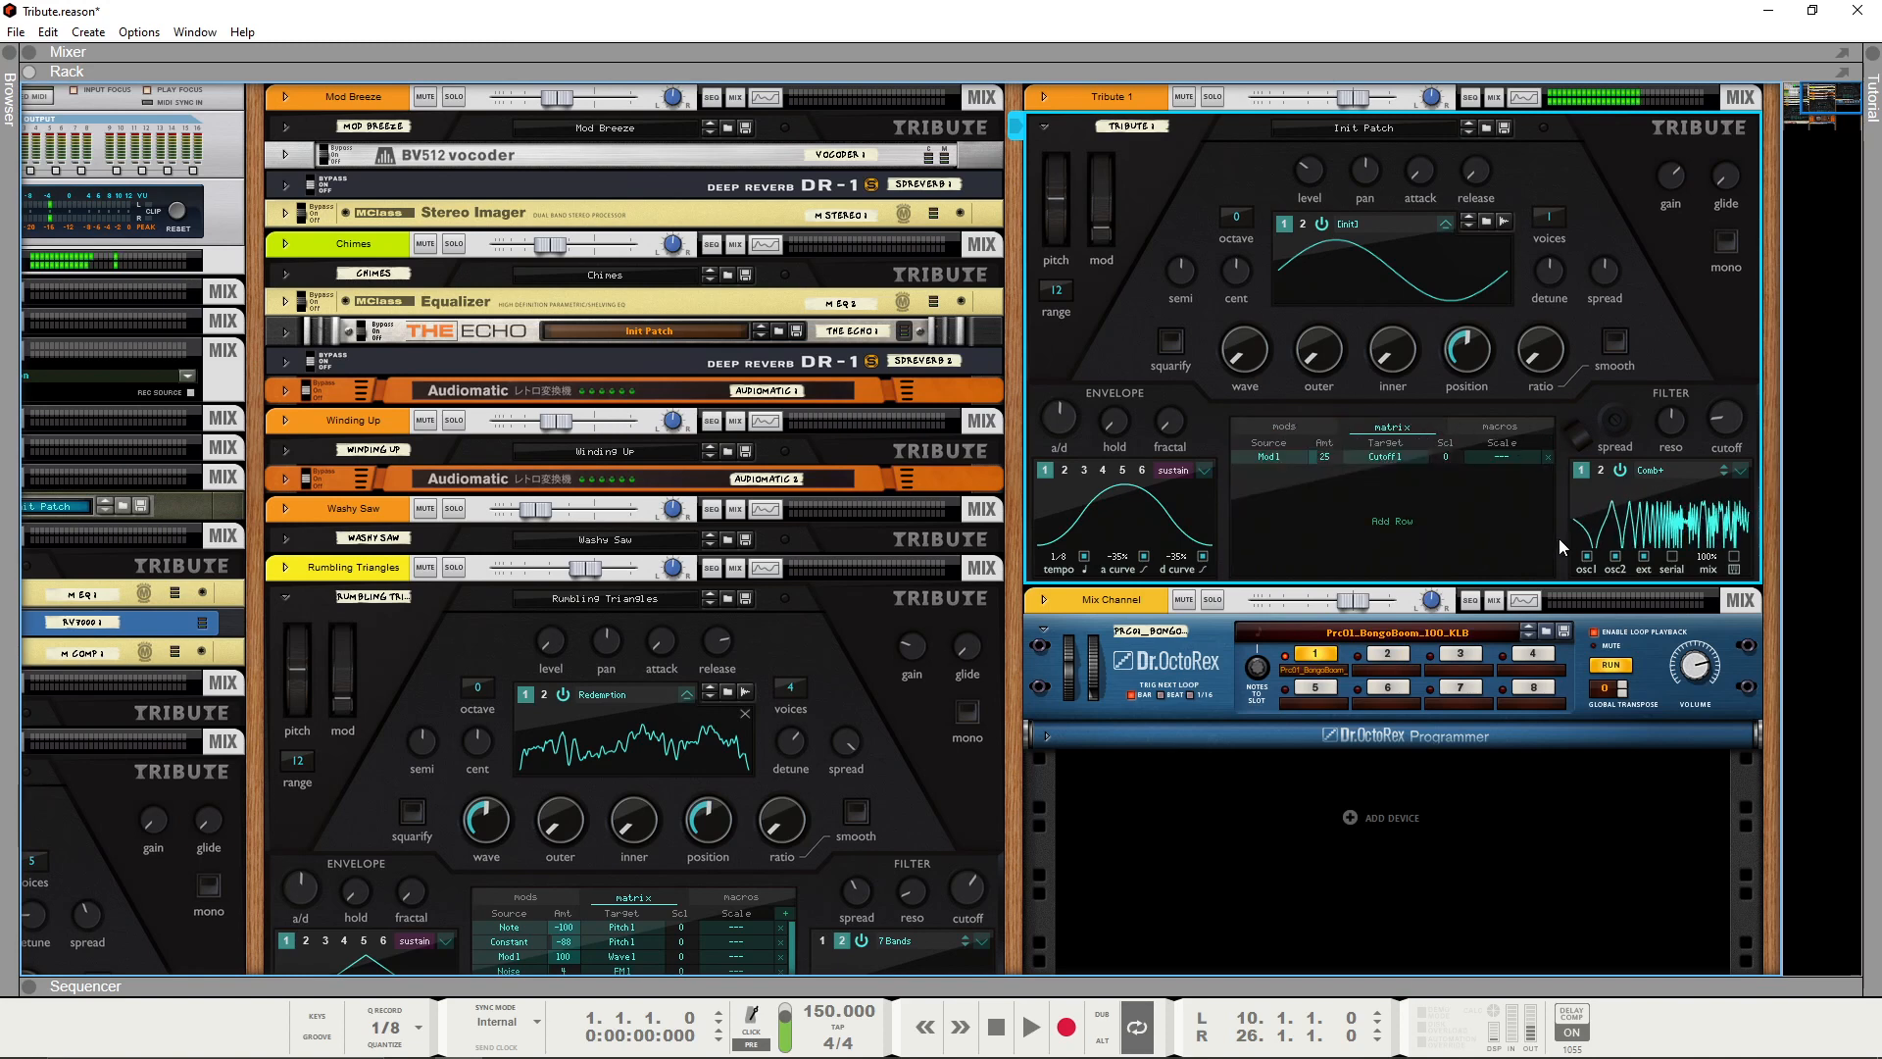
pyautogui.moveTo(1680, 429); pyautogui.dragTo(1680, 415)
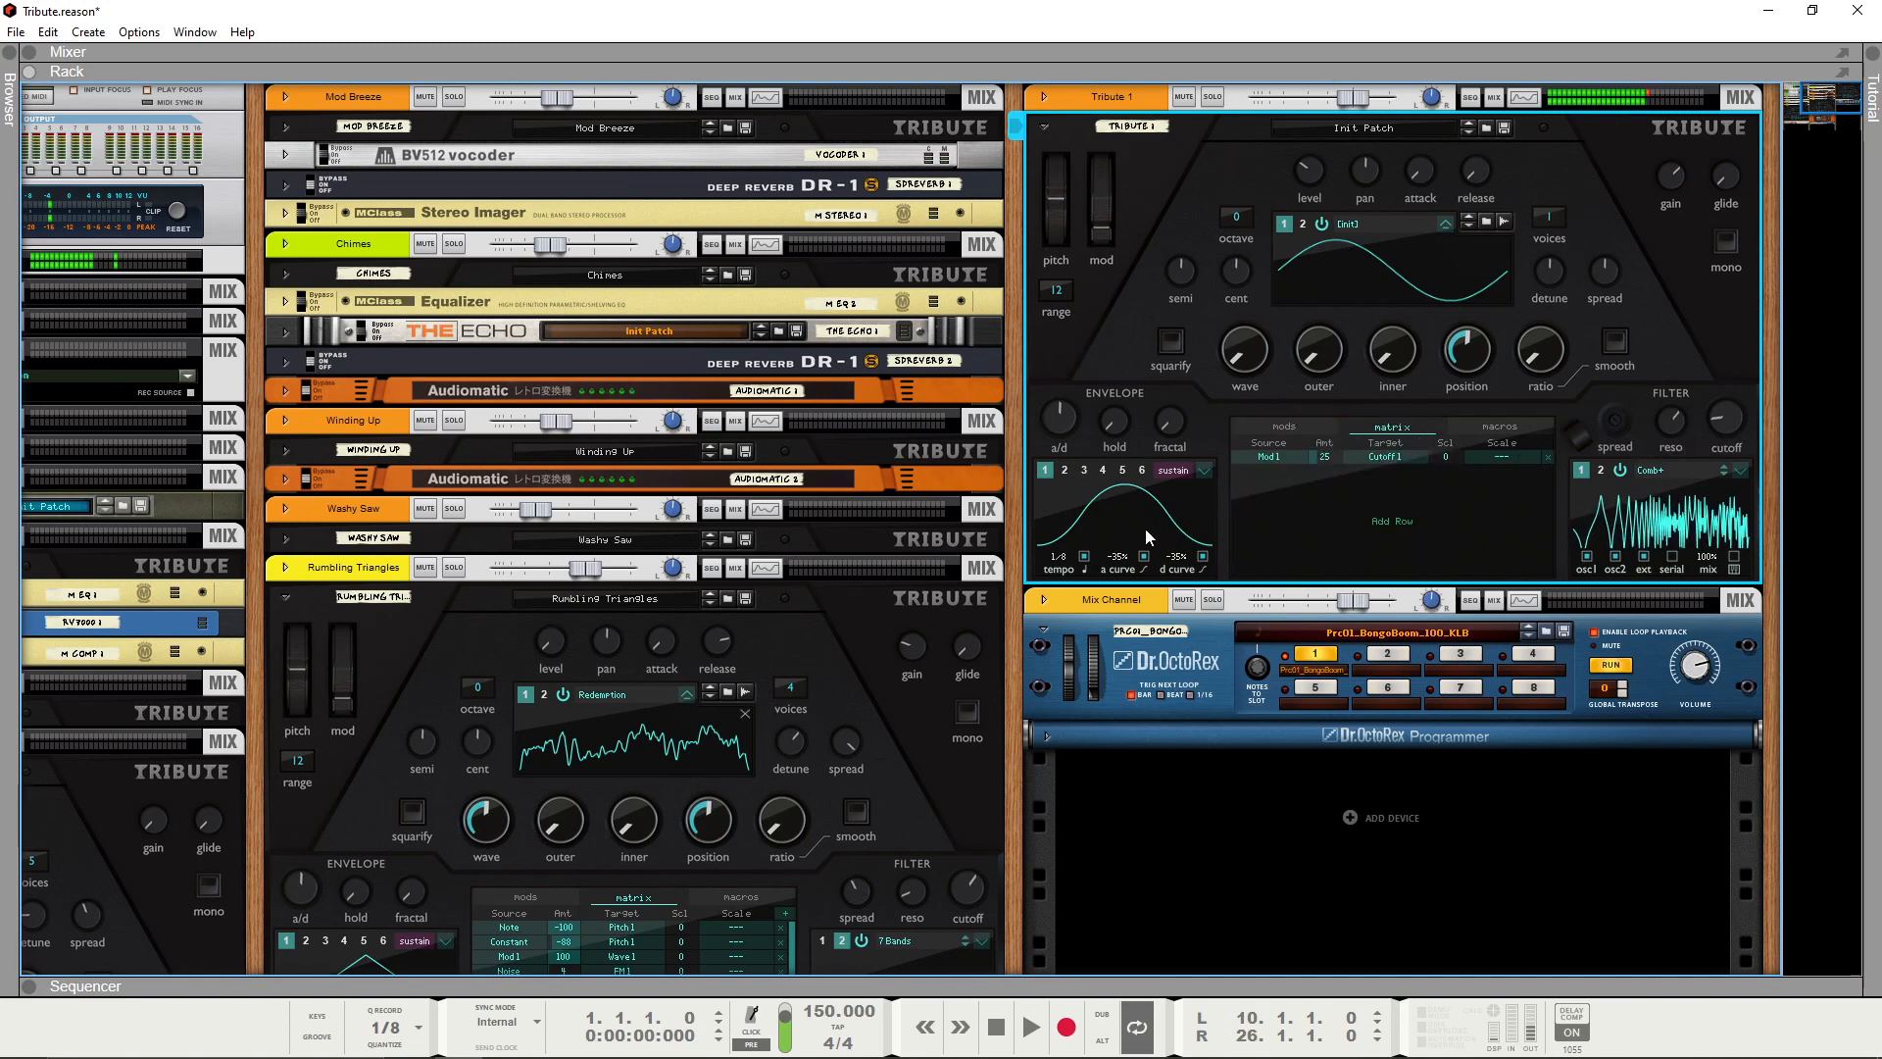
pyautogui.moveTo(1068, 557); pyautogui.dragTo(1069, 601)
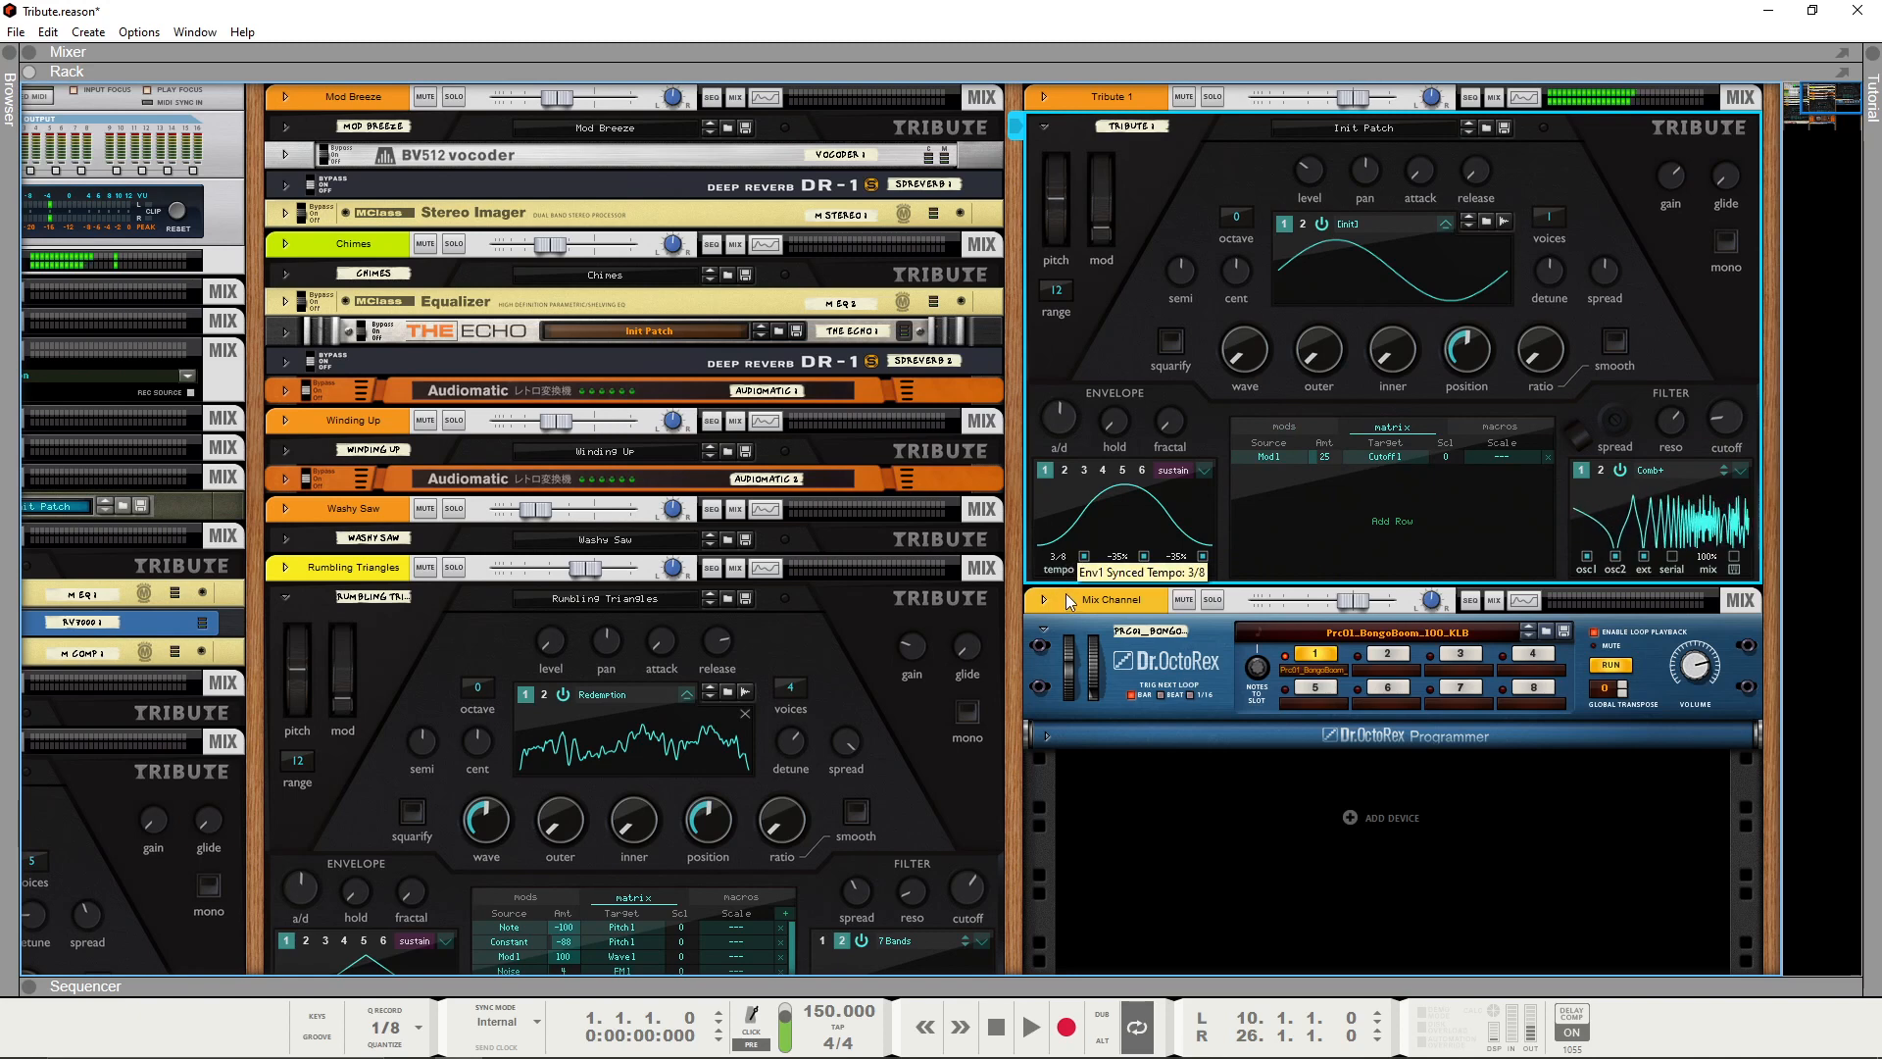
# Change filter 1 to the expressive type Calm and set its spread to 100%
pyautogui.click(1700, 464)
pyautogui.moveTo(1748, 636)
pyautogui.click(1671, 637)
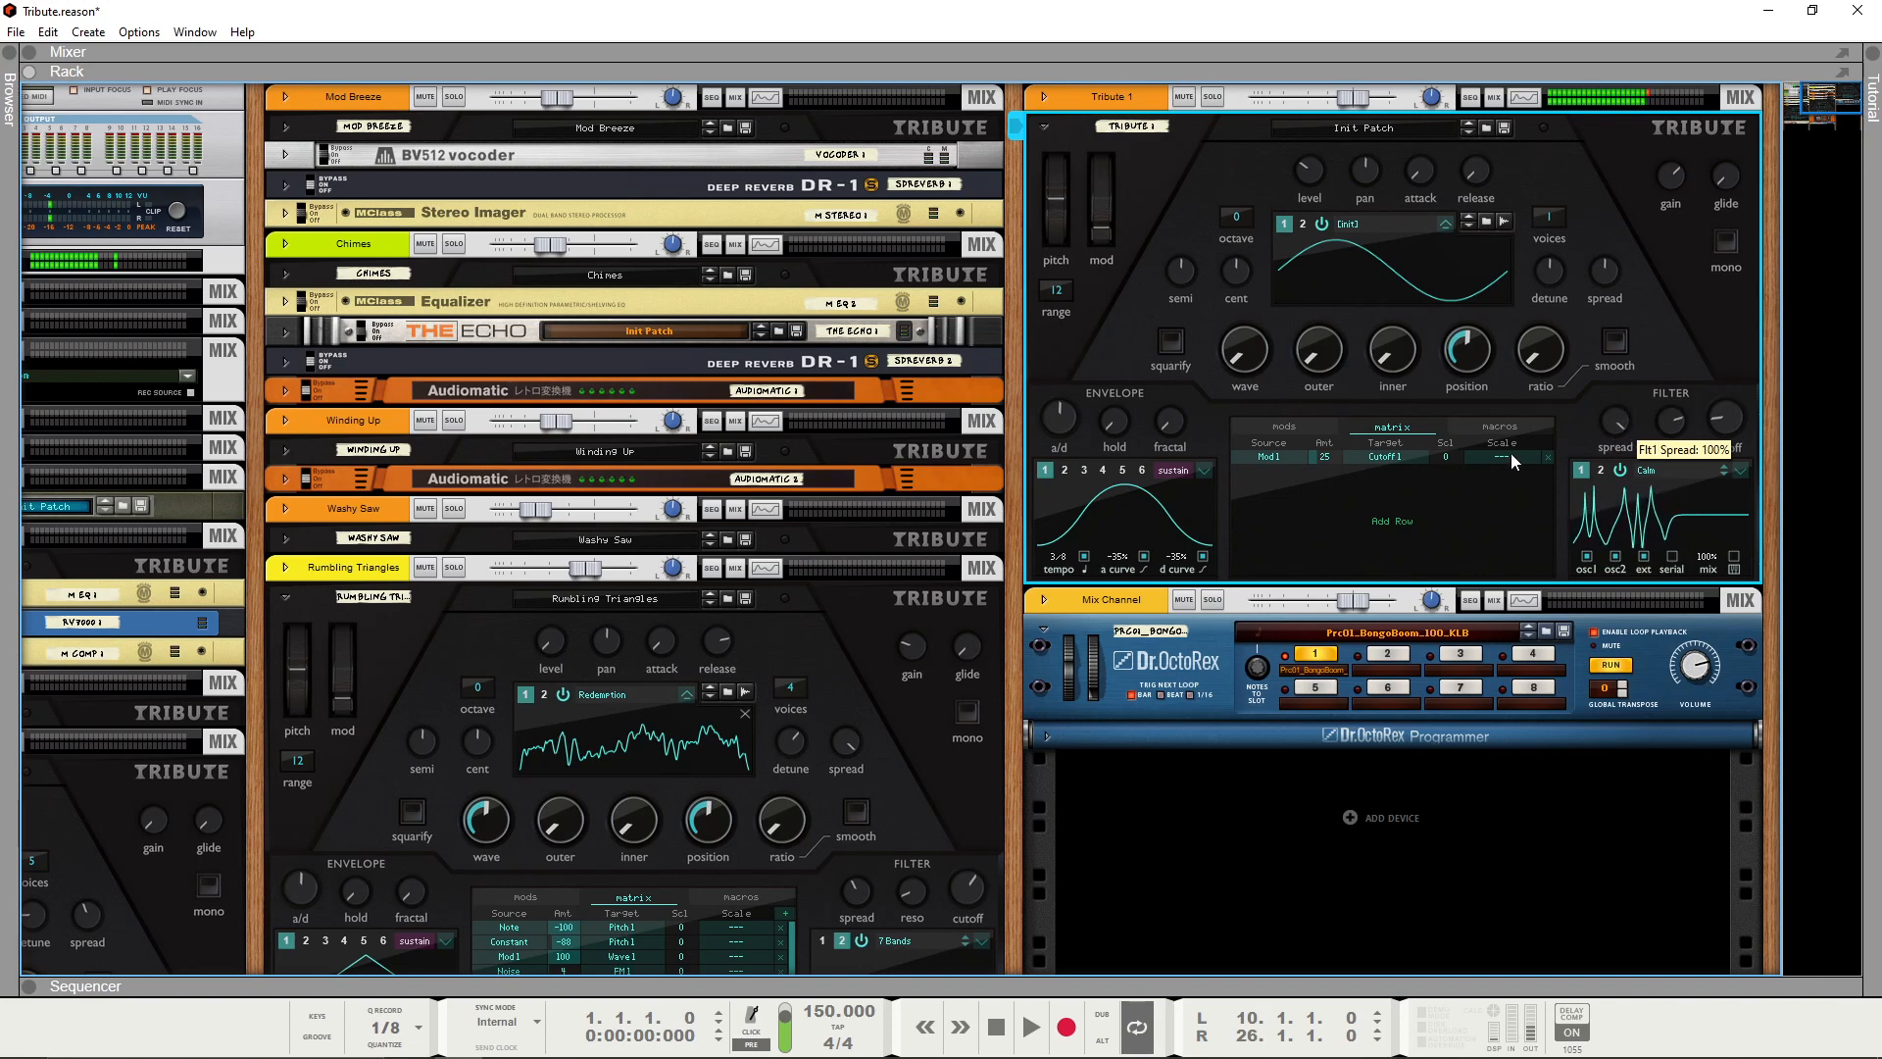
# Add a second matrix row routing Mod 2 to filter 1's spread with an amount of 100
pyautogui.click(1338, 498)
pyautogui.moveTo(1366, 520)
pyautogui.click(1580, 553)
pyautogui.click(1367, 473)
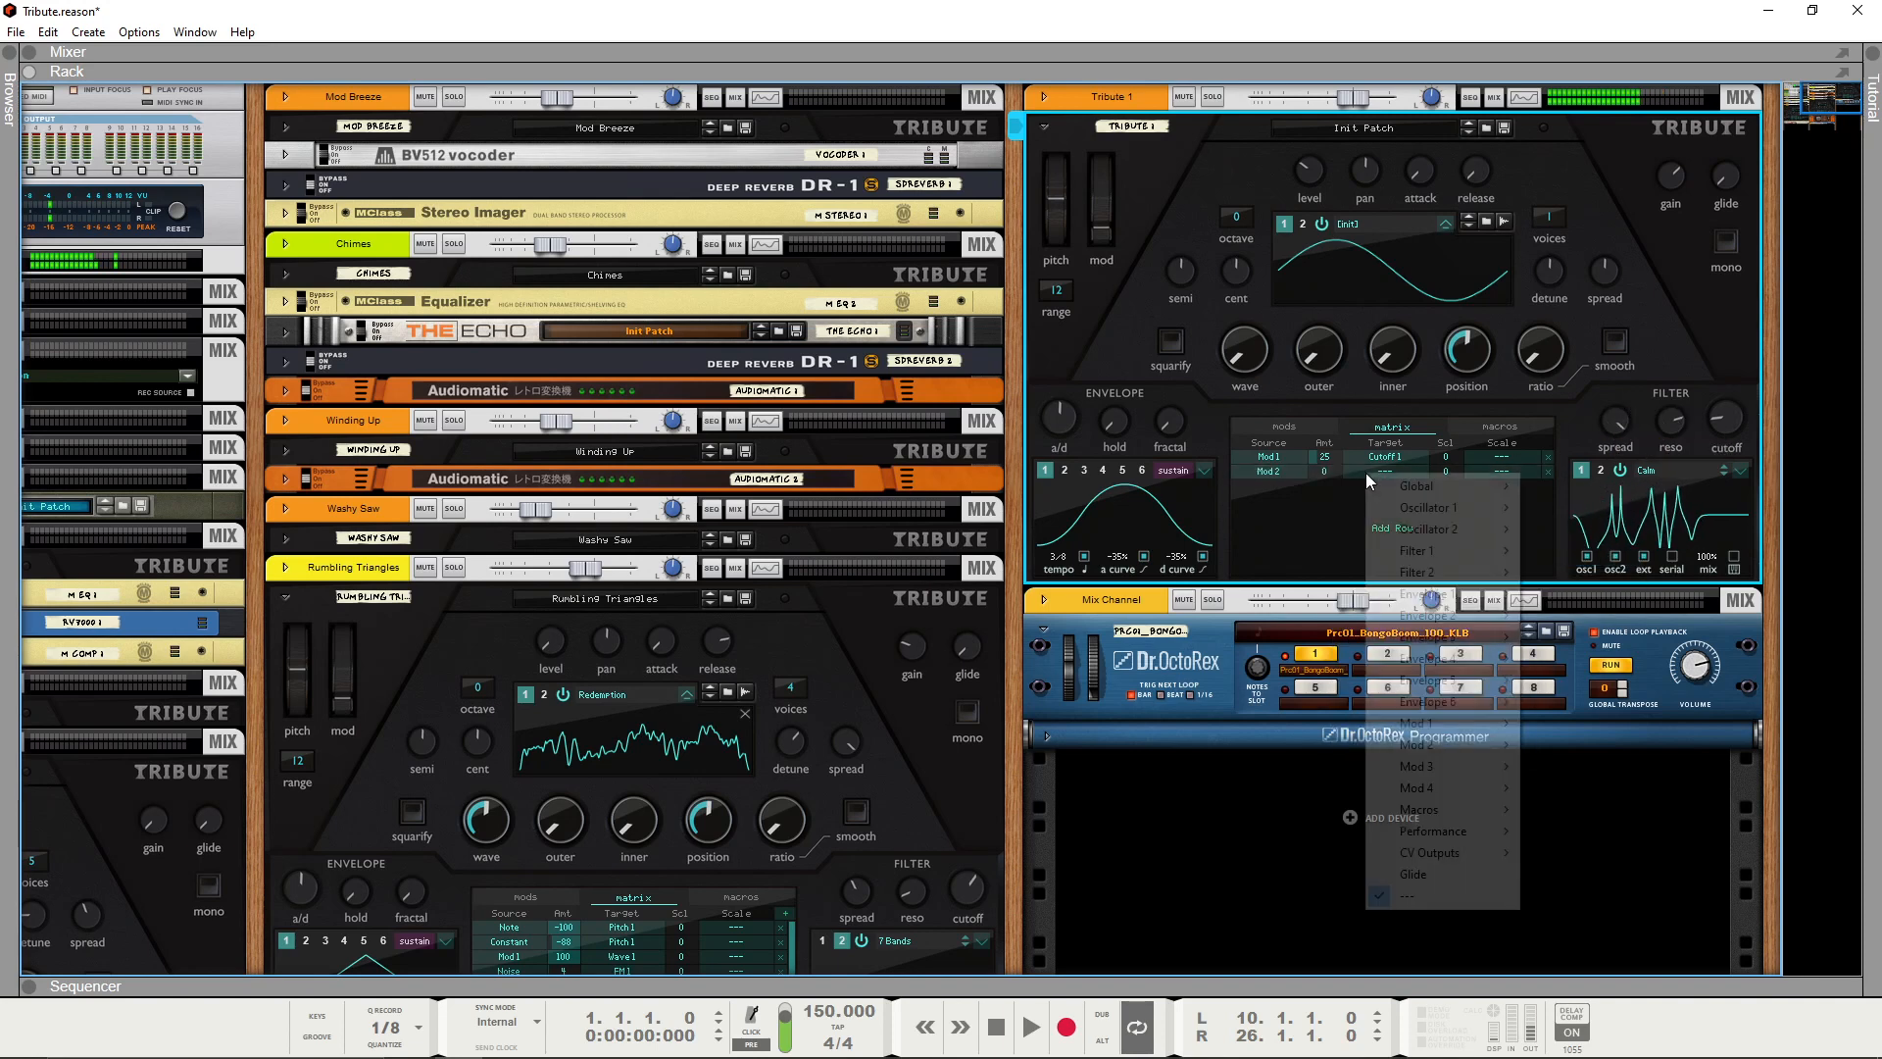
pyautogui.moveTo(1451, 550)
pyautogui.click(1586, 617)
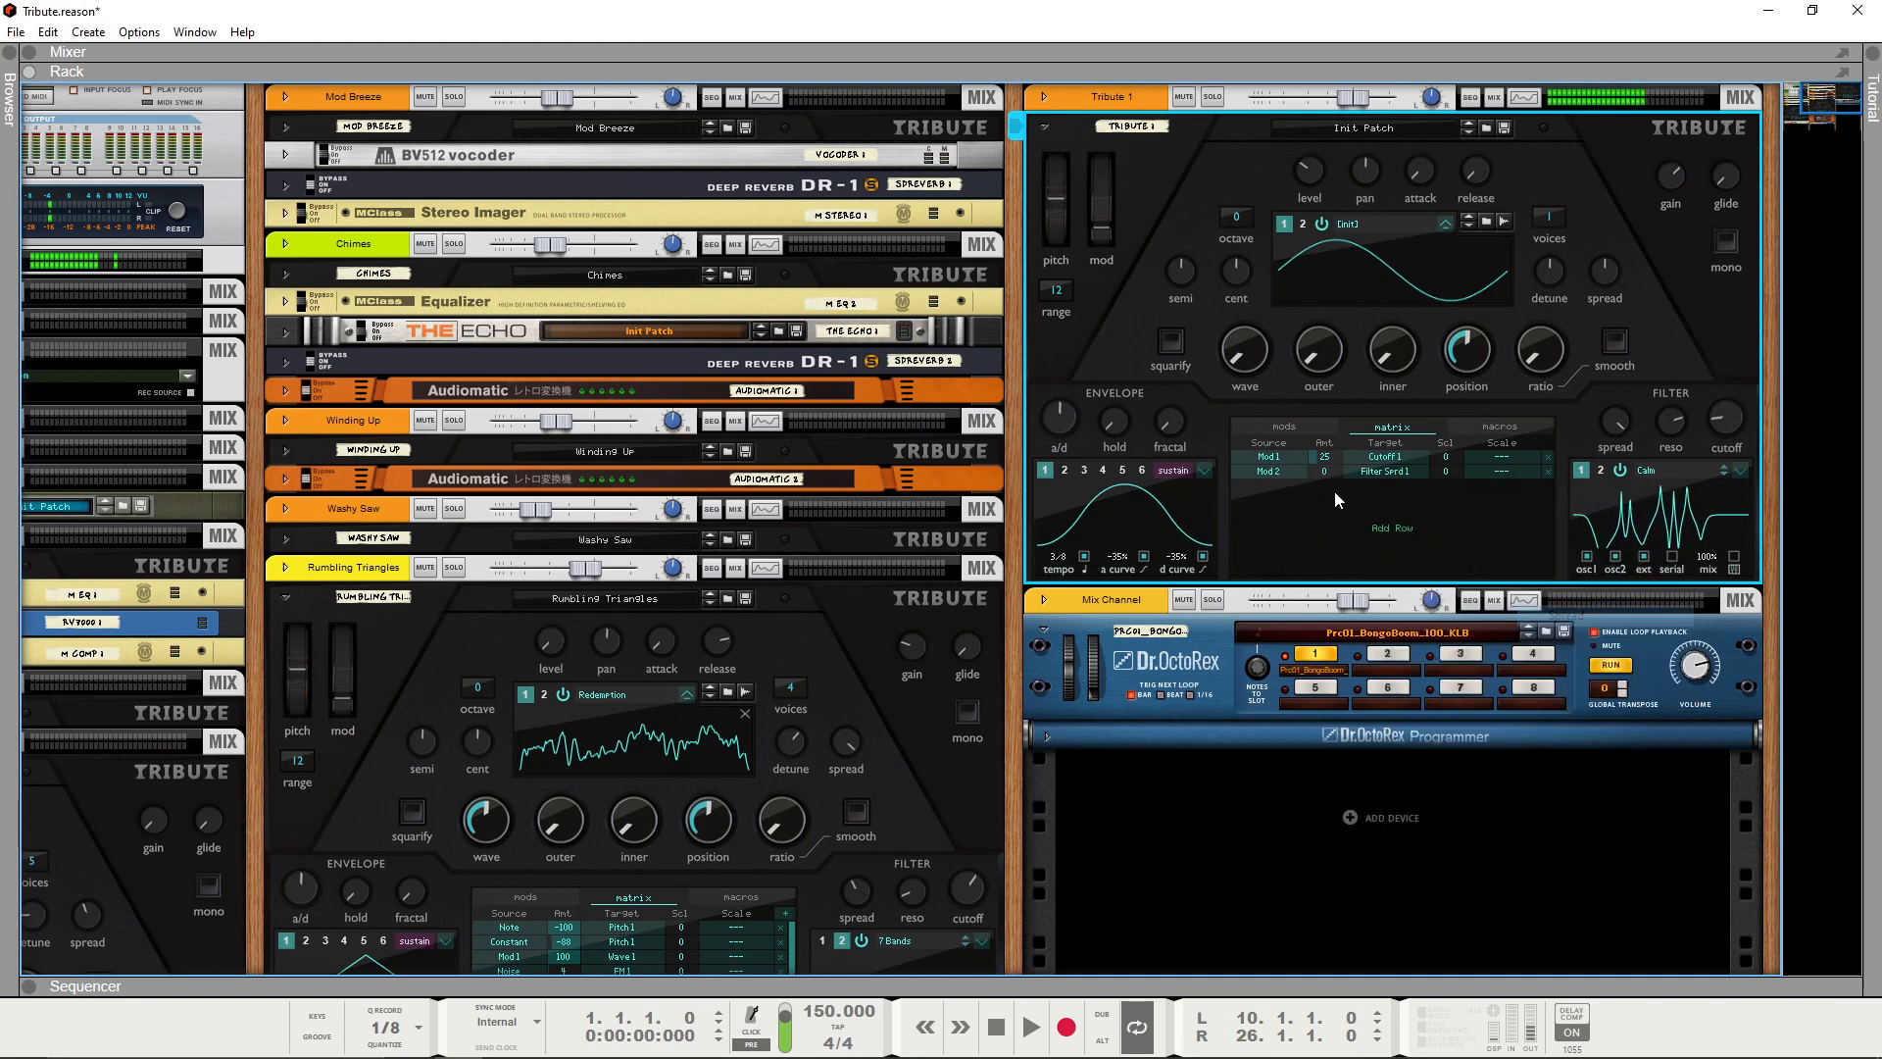
pyautogui.moveTo(1331, 474); pyautogui.dragTo(1345, 428)
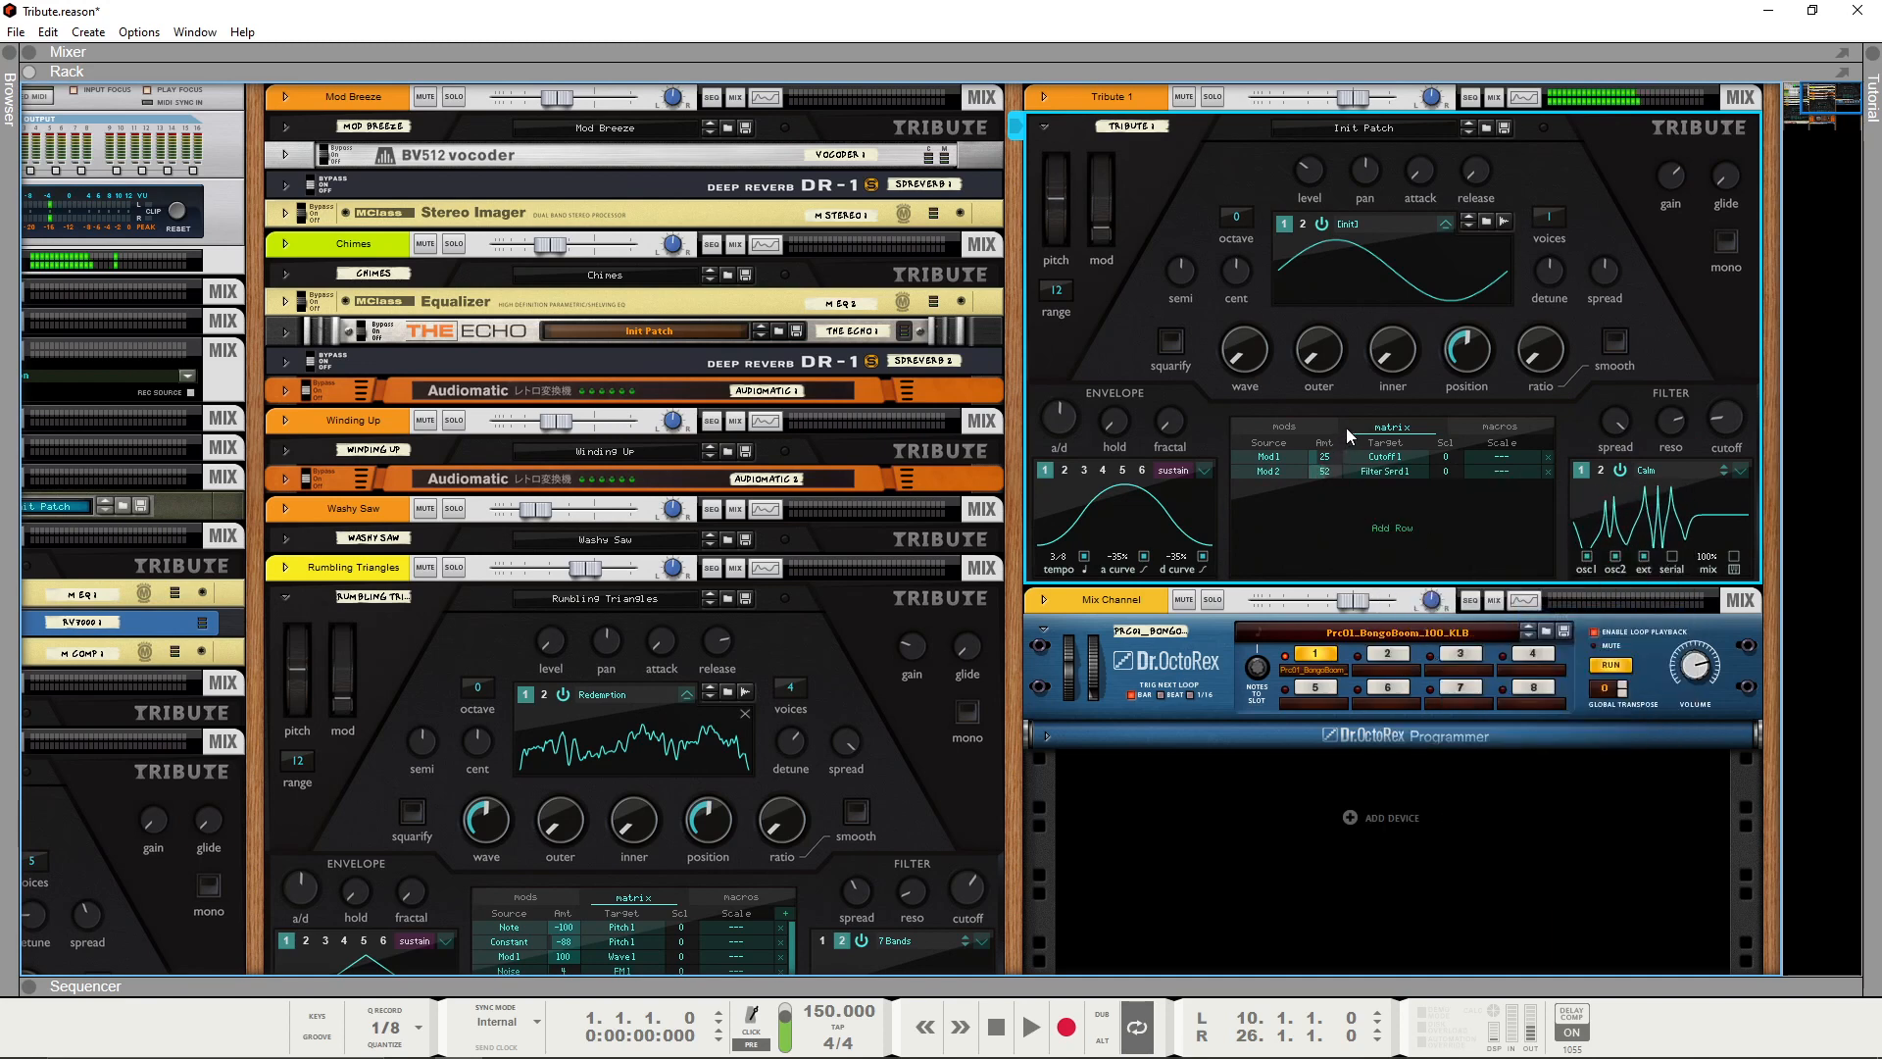
# Make Mod 2 global with a speed of 0.45x, and turn down filter 1's spread
pyautogui.click(1286, 427)
pyautogui.click(1254, 443)
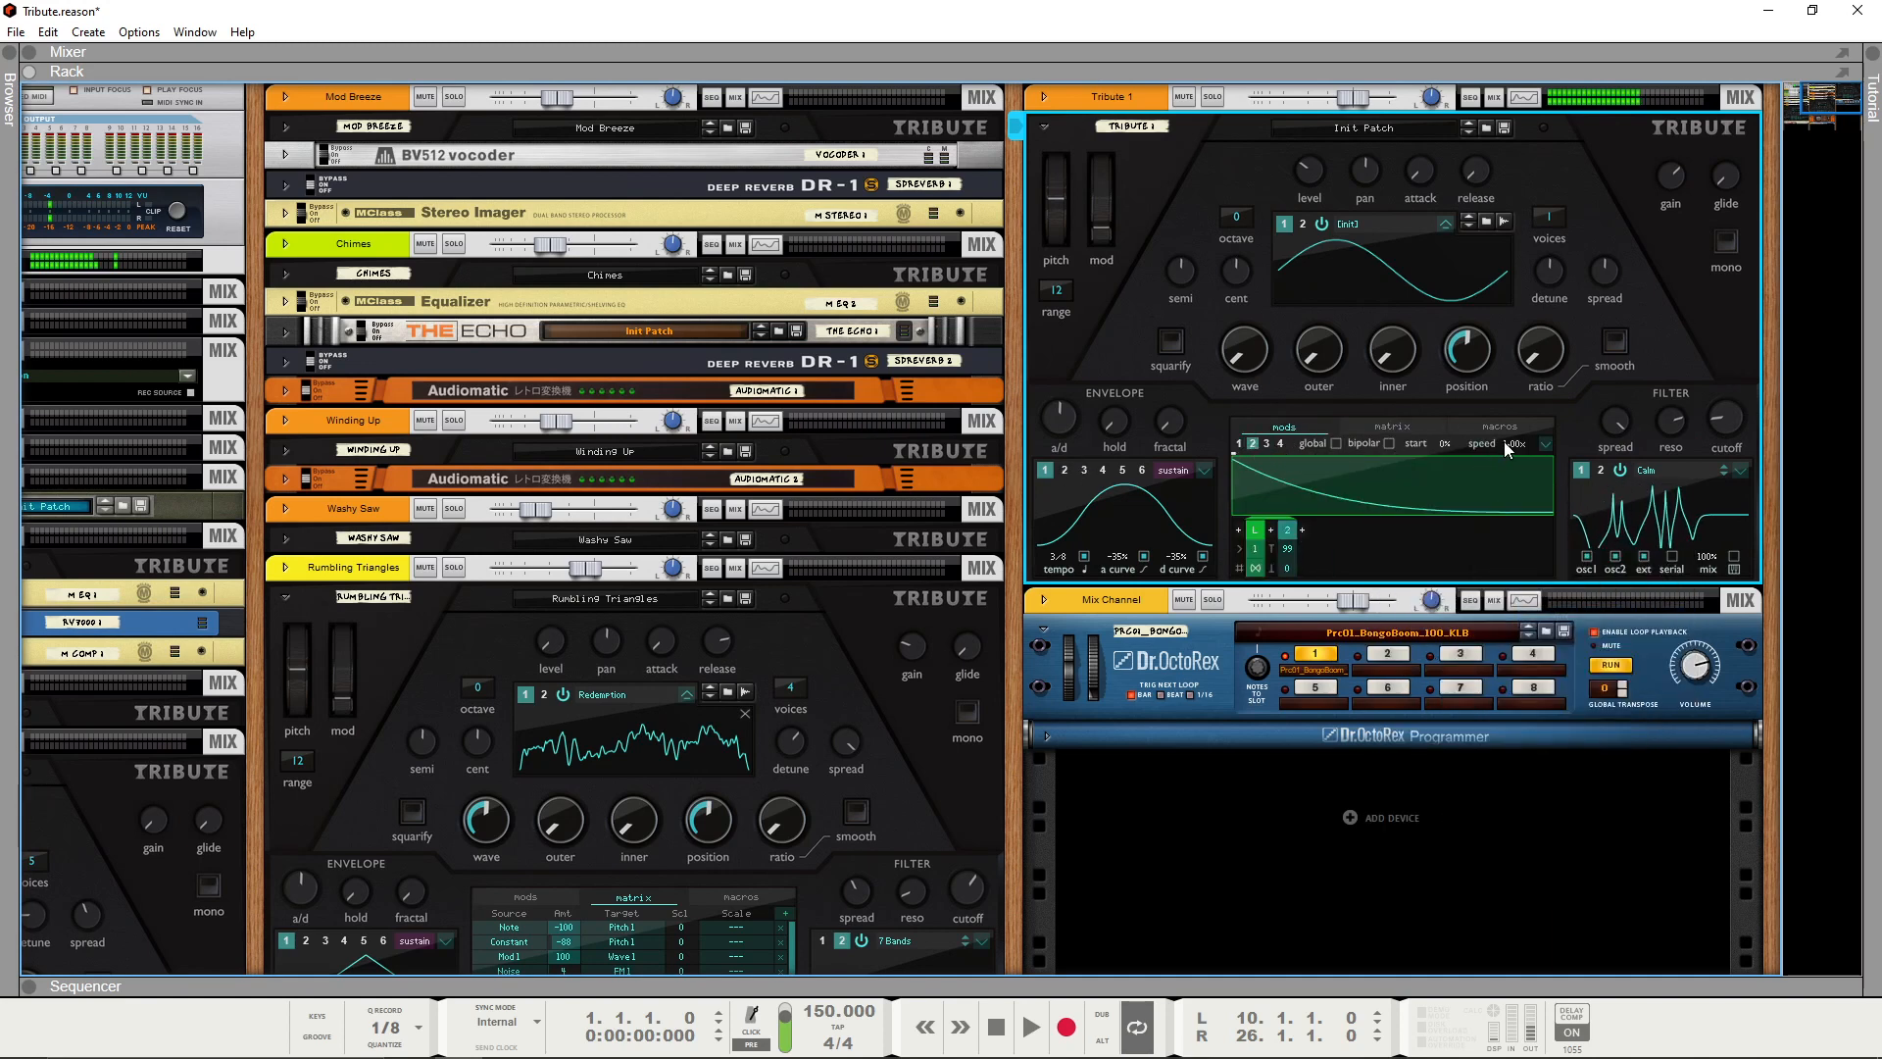
pyautogui.moveTo(1504, 441); pyautogui.dragTo(1508, 498)
pyautogui.click(1336, 443)
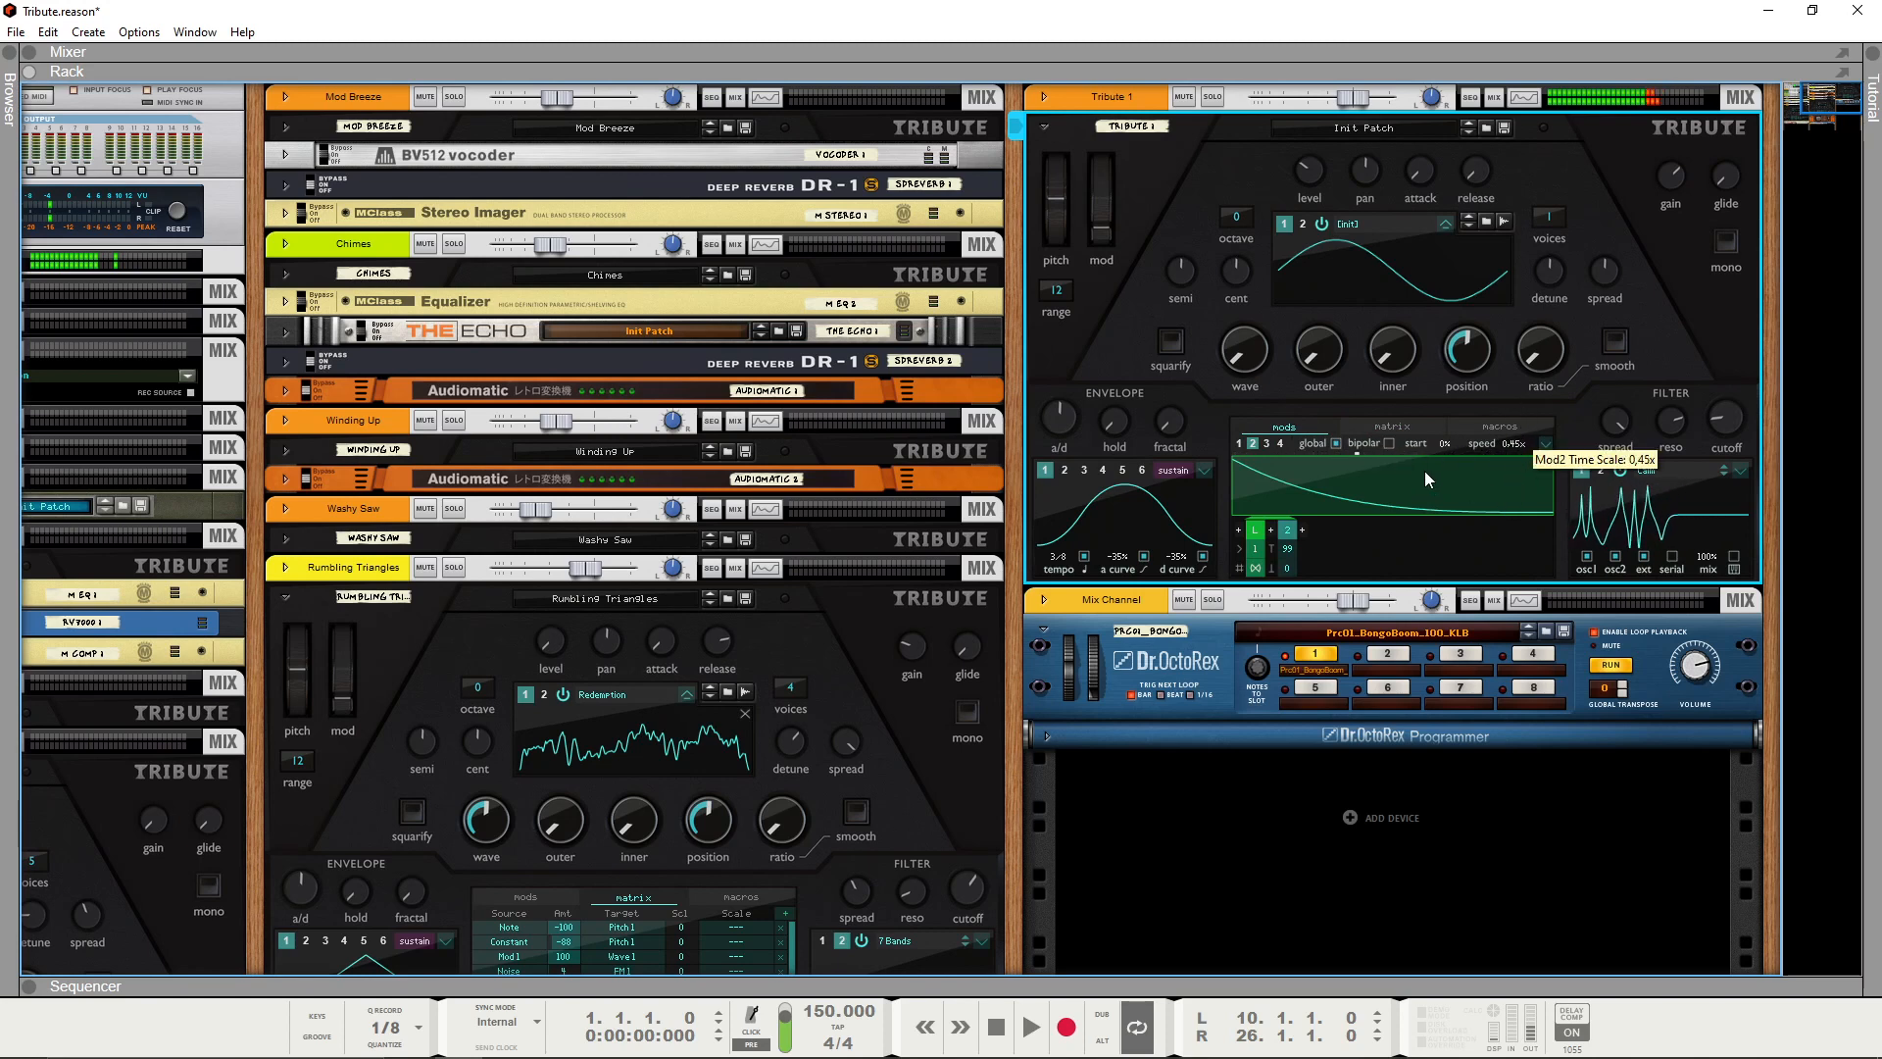
pyautogui.click(1384, 428)
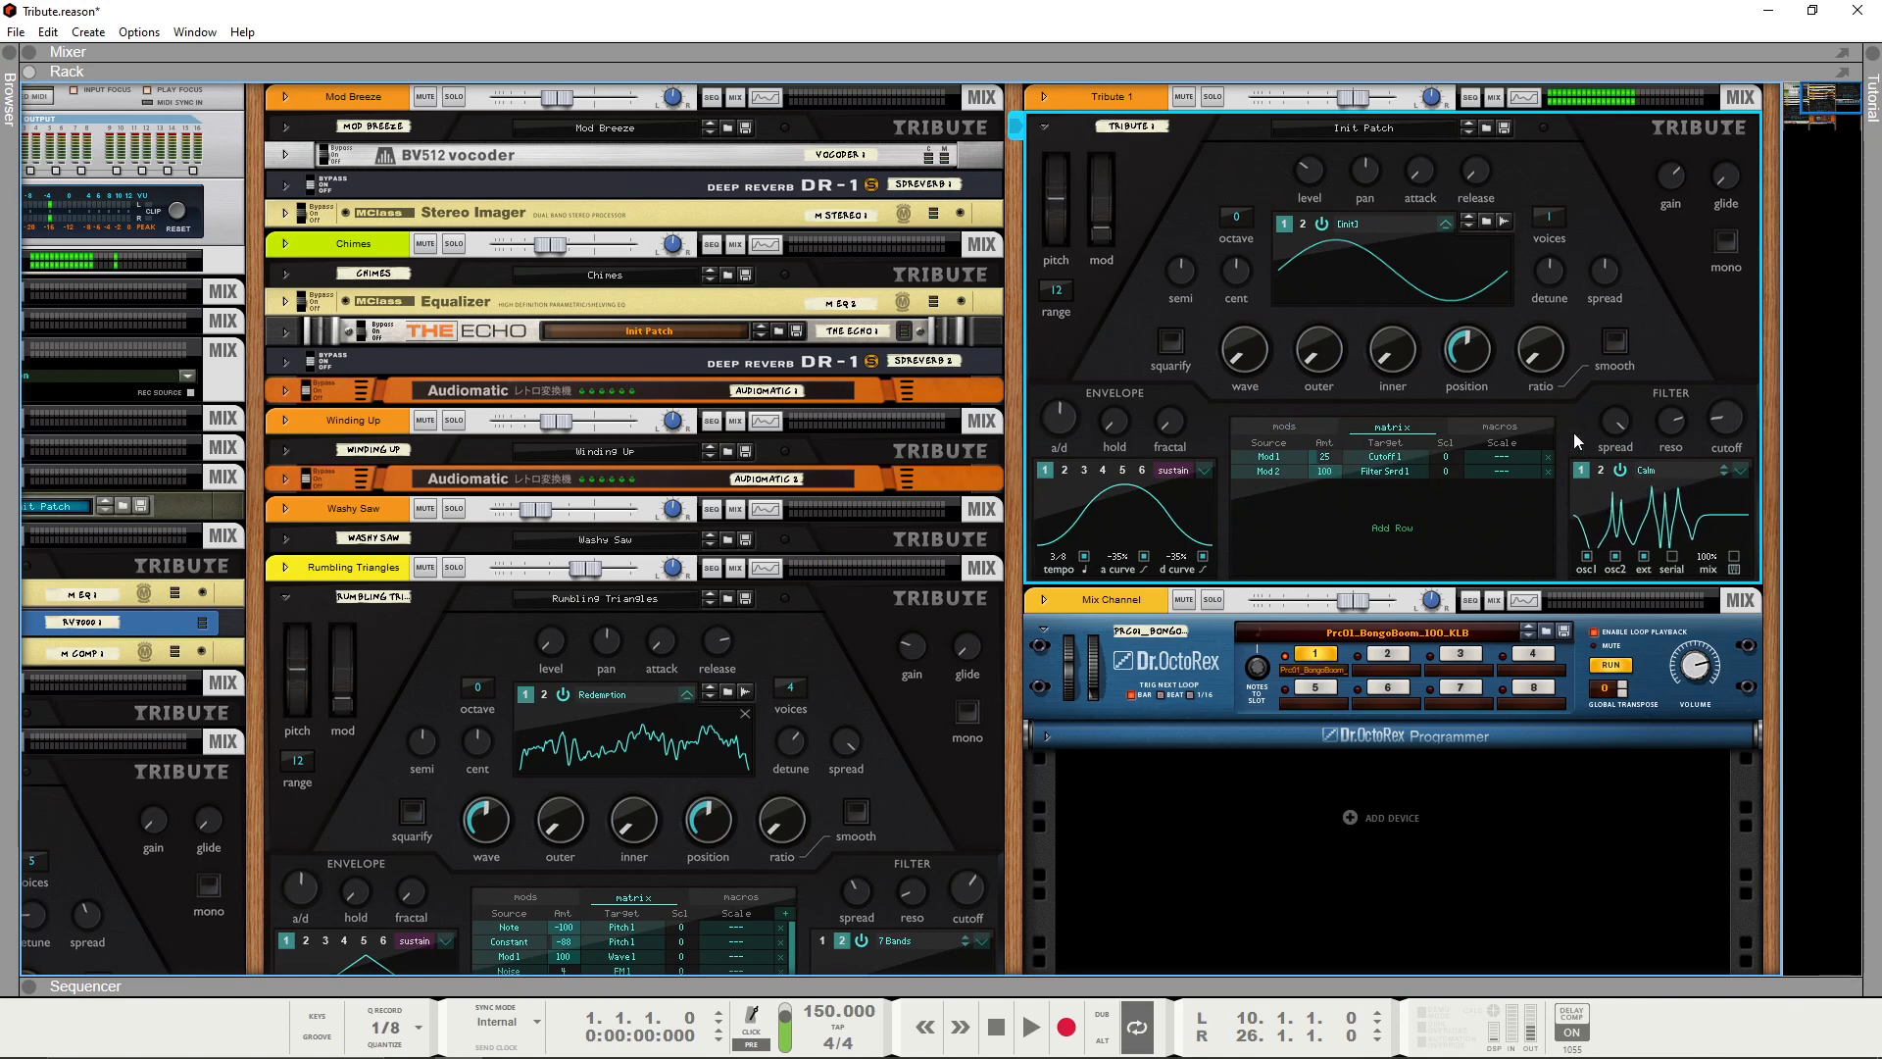
pyautogui.moveTo(1615, 424); pyautogui.dragTo(1626, 490)
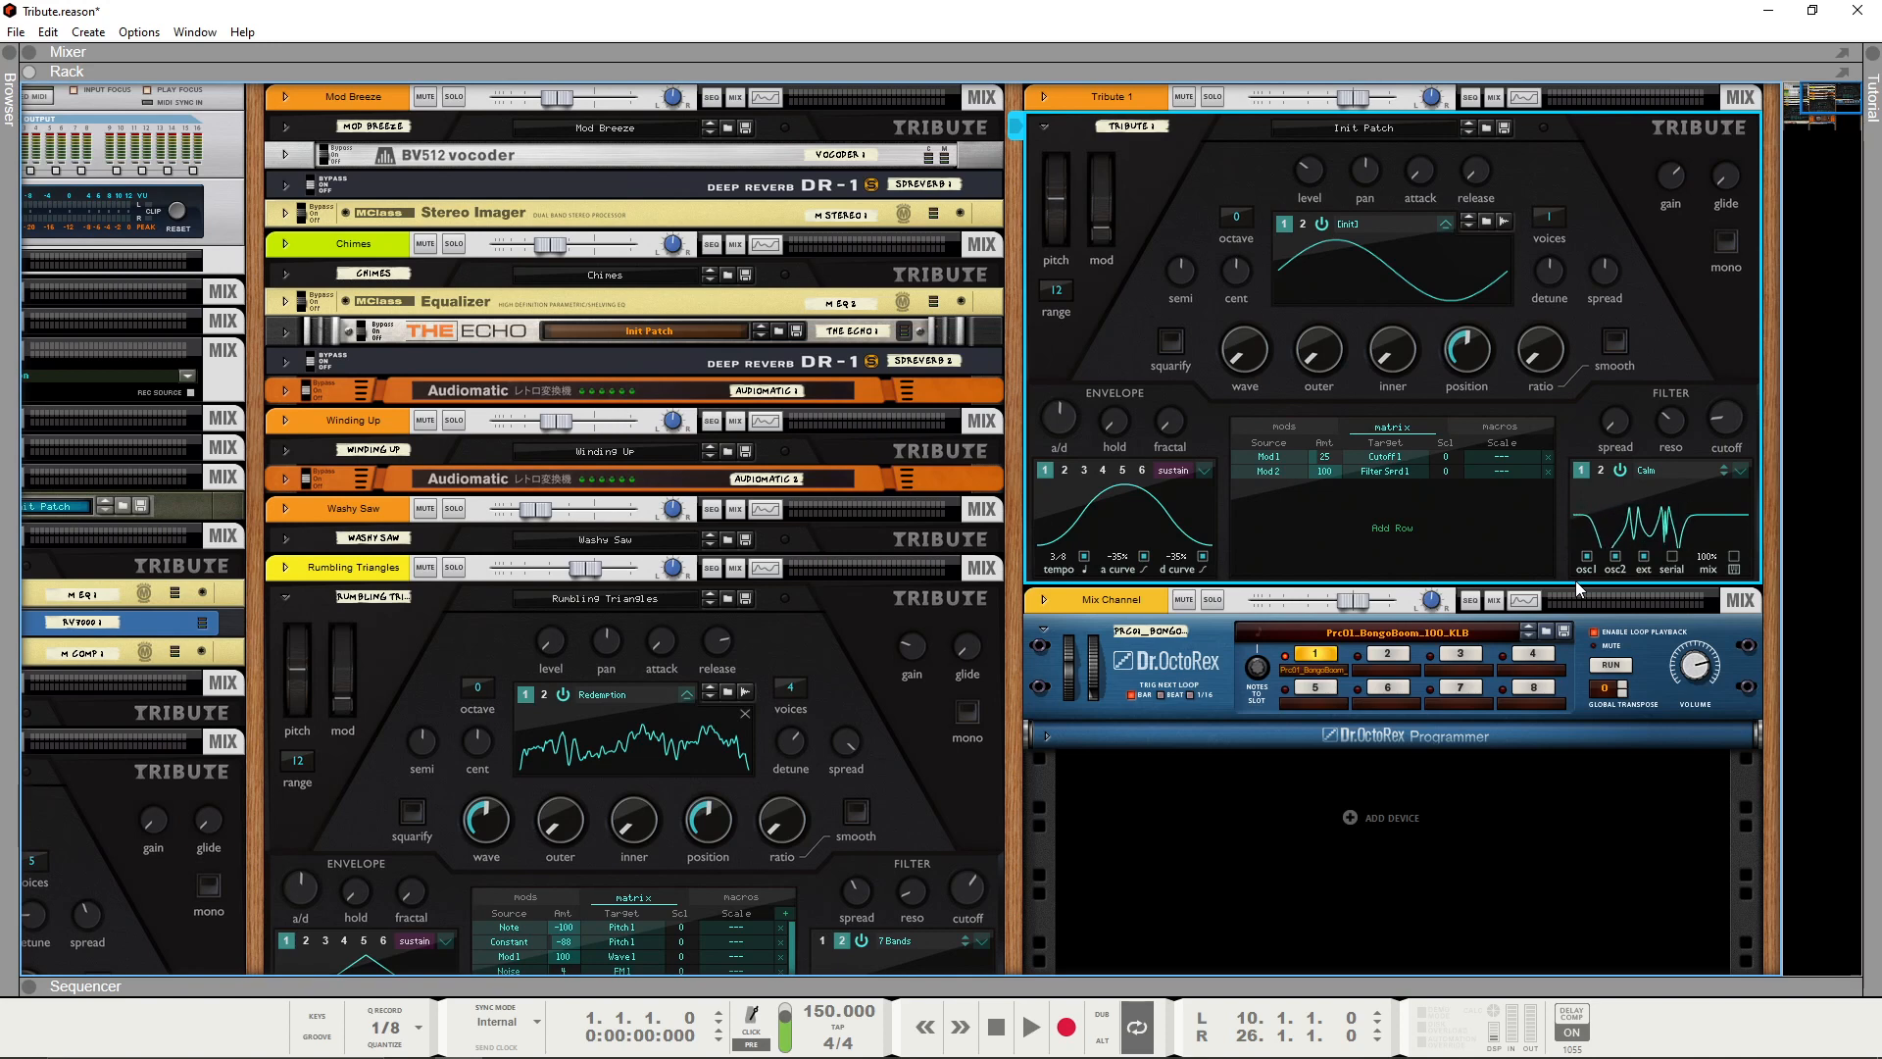
# Set the polyphony of Tribute 1 to 6 at the back of the rack and return to the front
pyautogui.press('Tab')
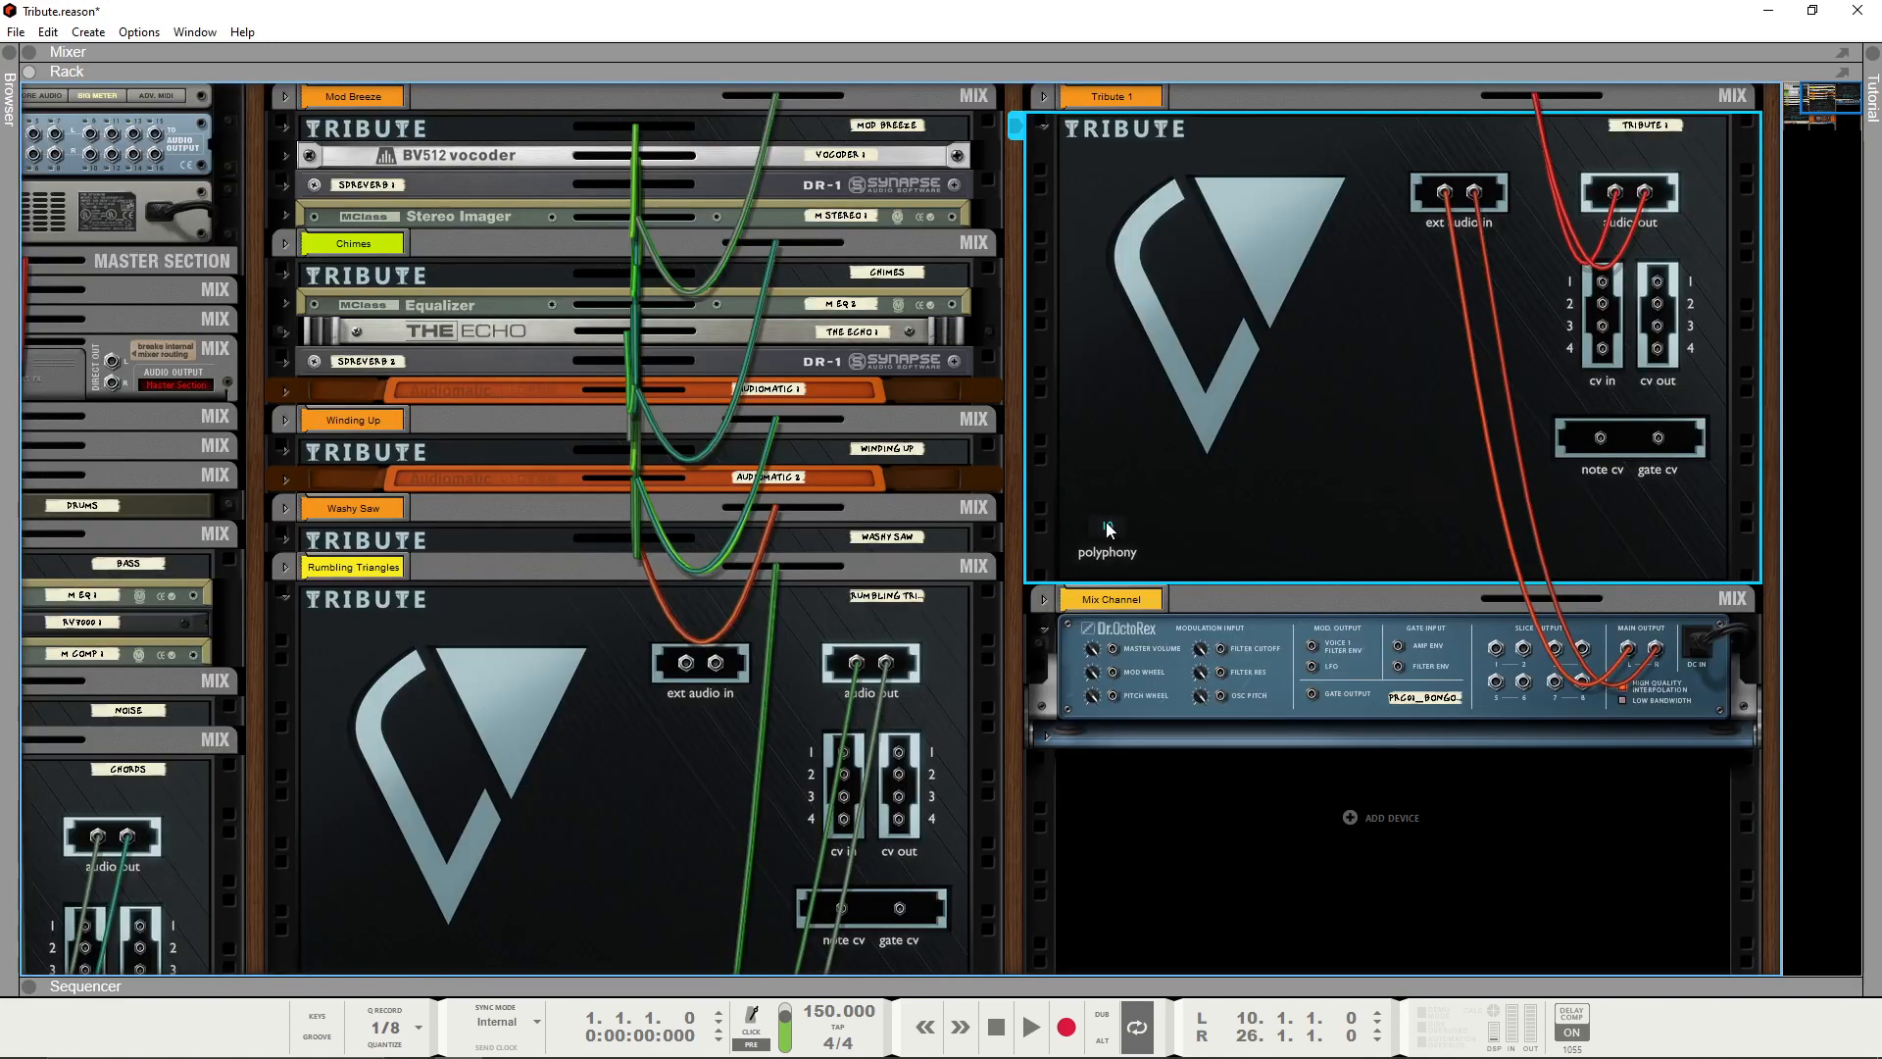
pyautogui.moveTo(1108, 529); pyautogui.dragTo(1122, 541)
pyautogui.rightClick(1271, 829)
pyautogui.click(1160, 756)
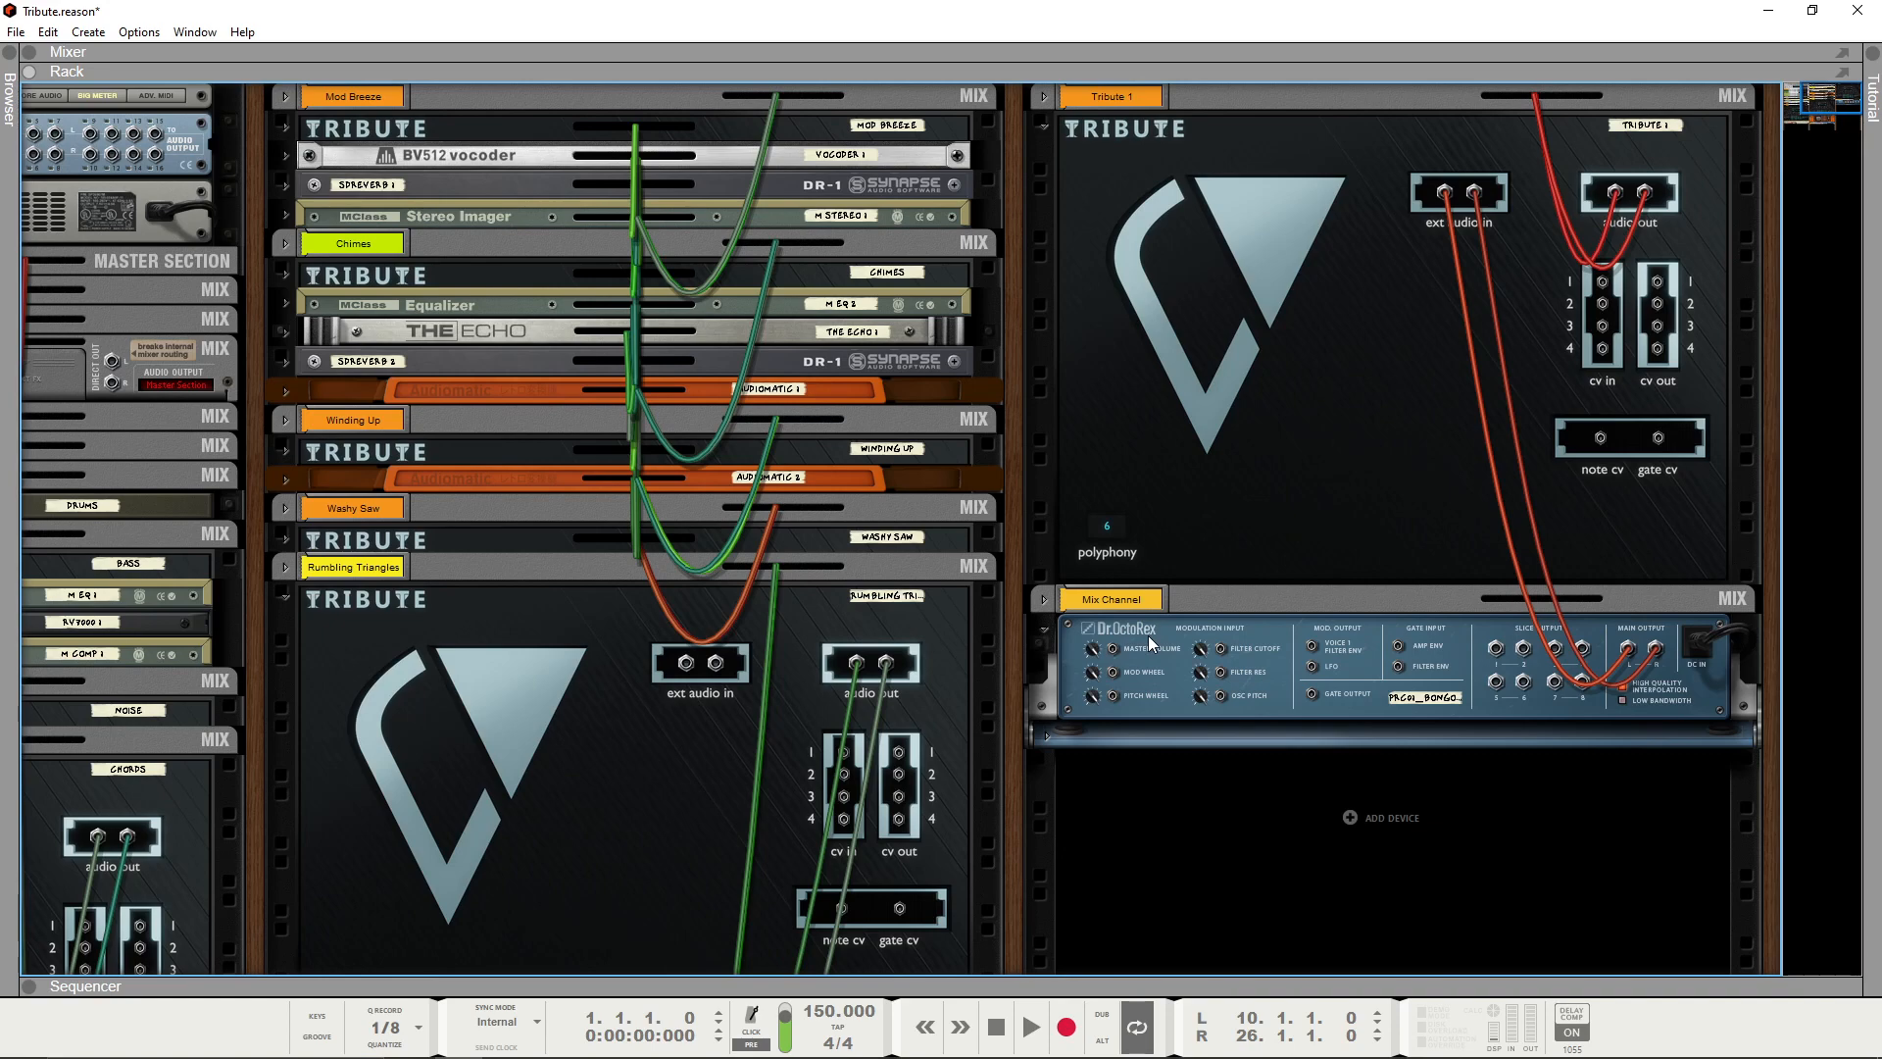
pyautogui.press('Tab')
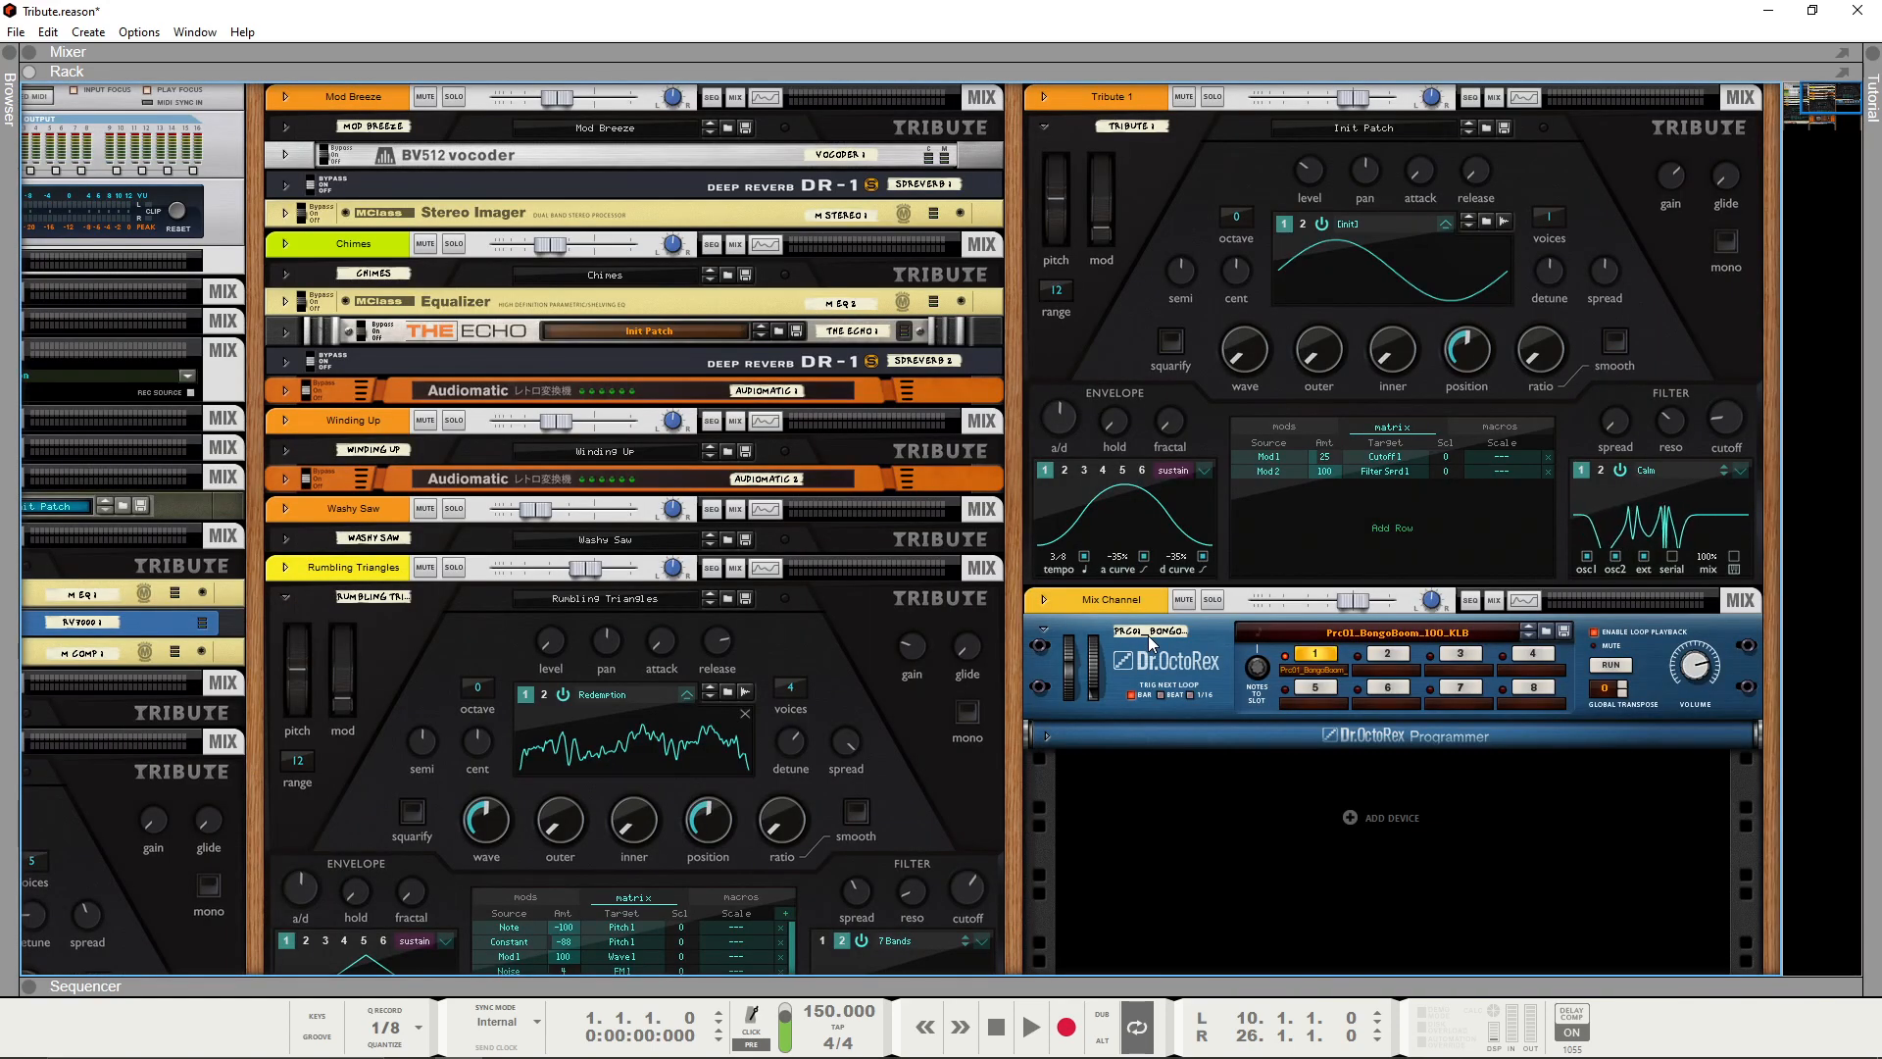
# Add a third matrix row with Env 1 as source, targeting Pitch Bend first and switching the target to Mod Wheel
pyautogui.click(1374, 508)
pyautogui.moveTo(1423, 529)
pyautogui.click(1617, 522)
pyautogui.click(1397, 486)
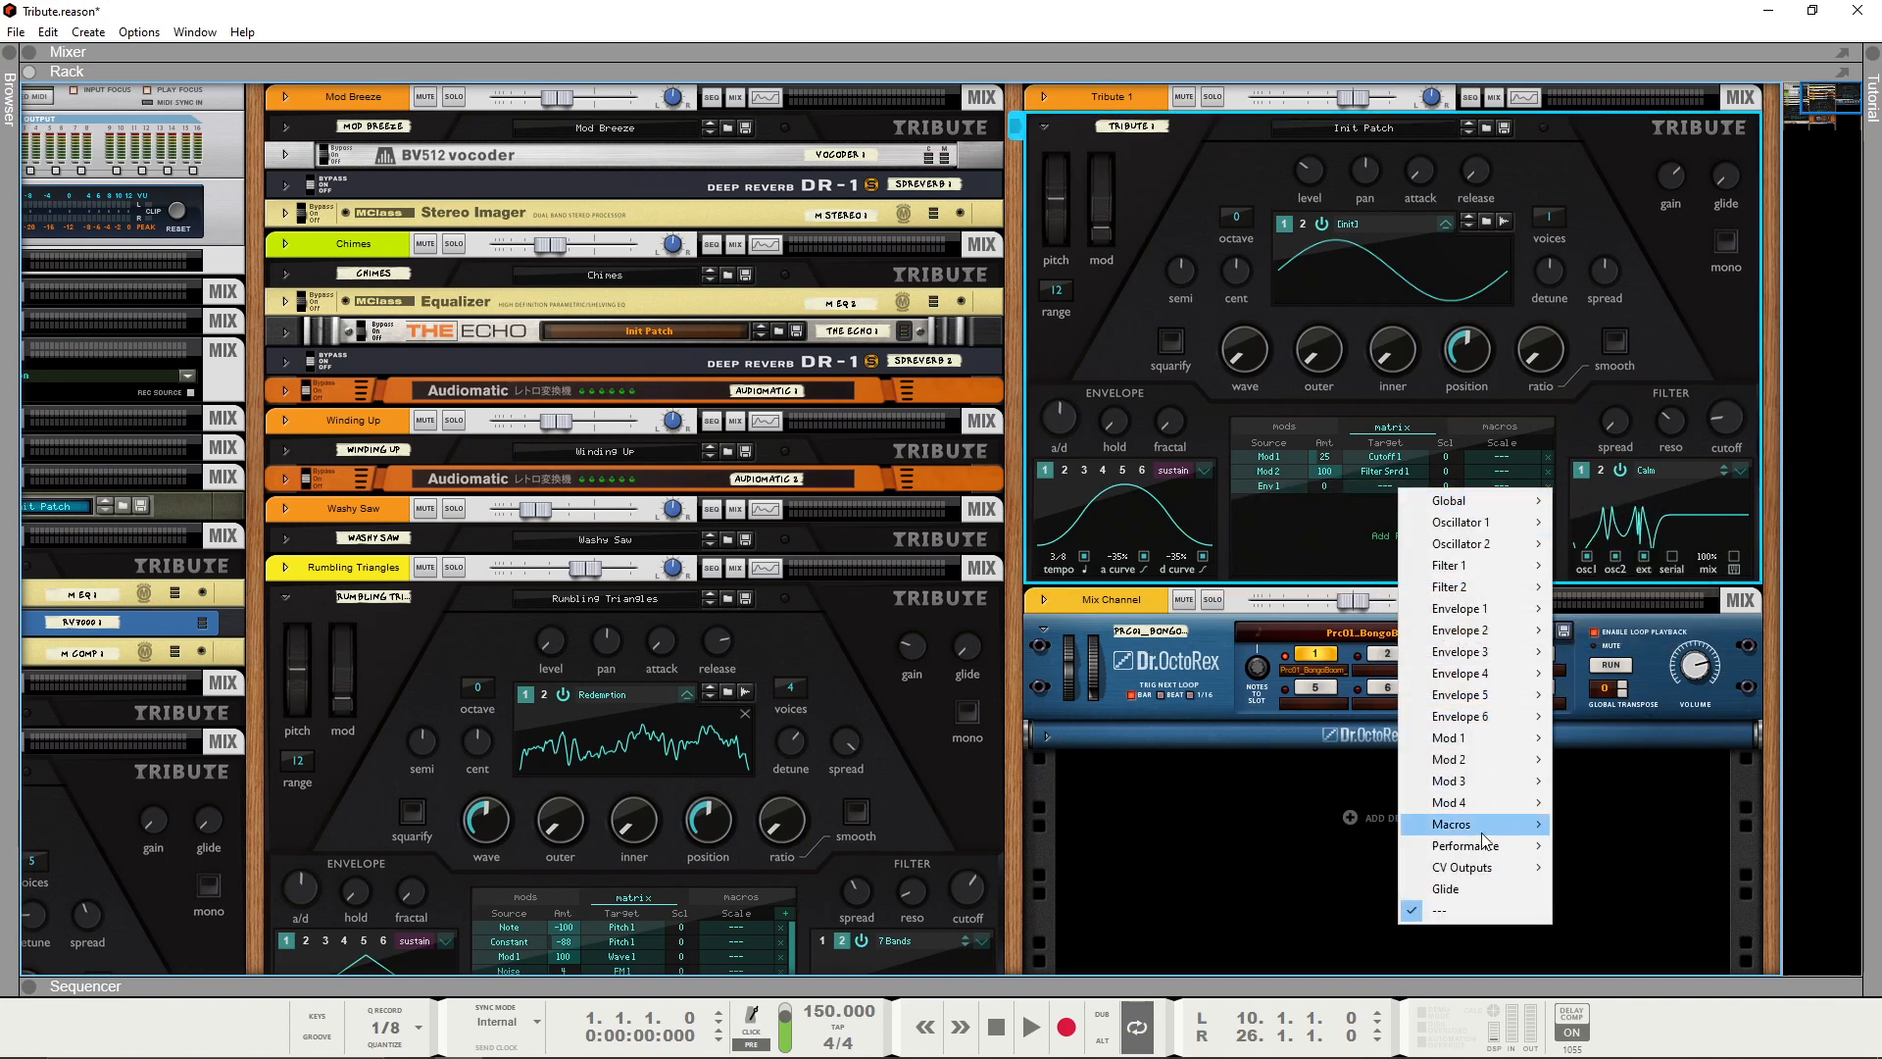
pyautogui.moveTo(1478, 849)
pyautogui.click(1578, 846)
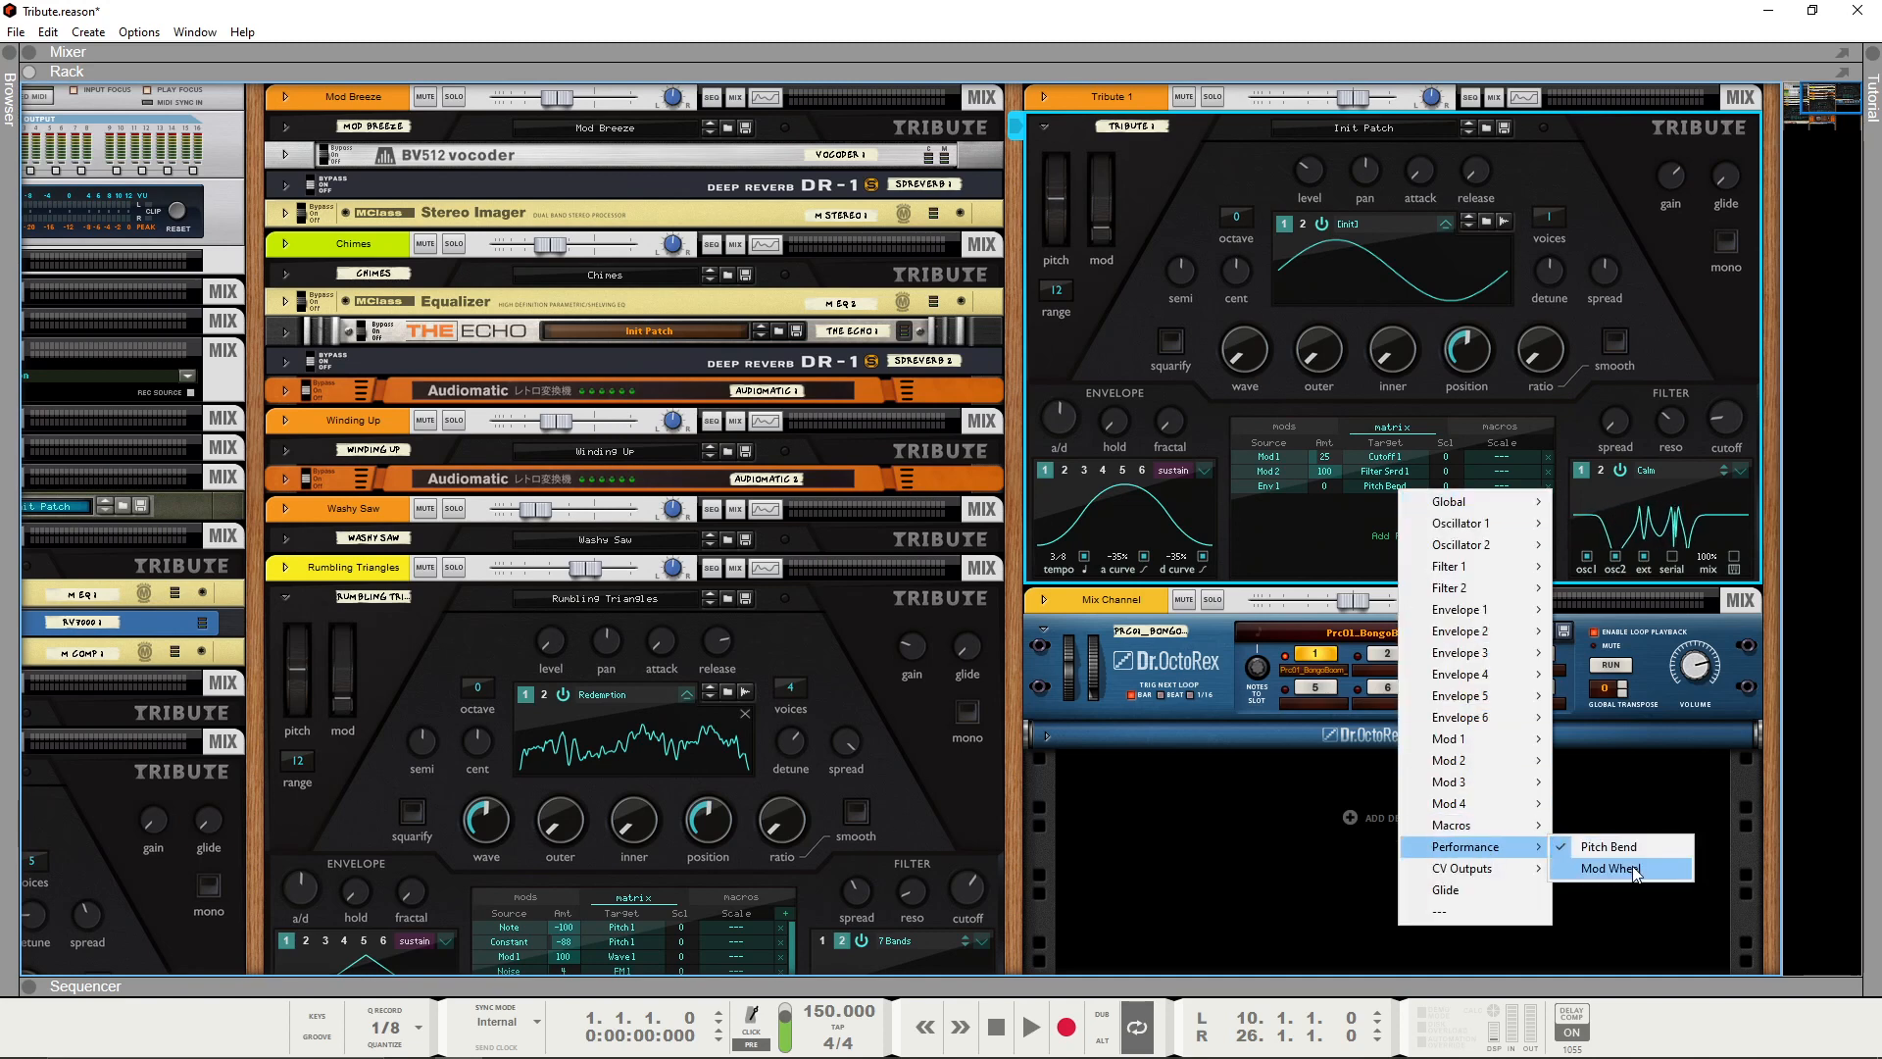
pyautogui.click(1618, 870)
# Try adjusting the start value of Mod 2
pyautogui.click(1284, 428)
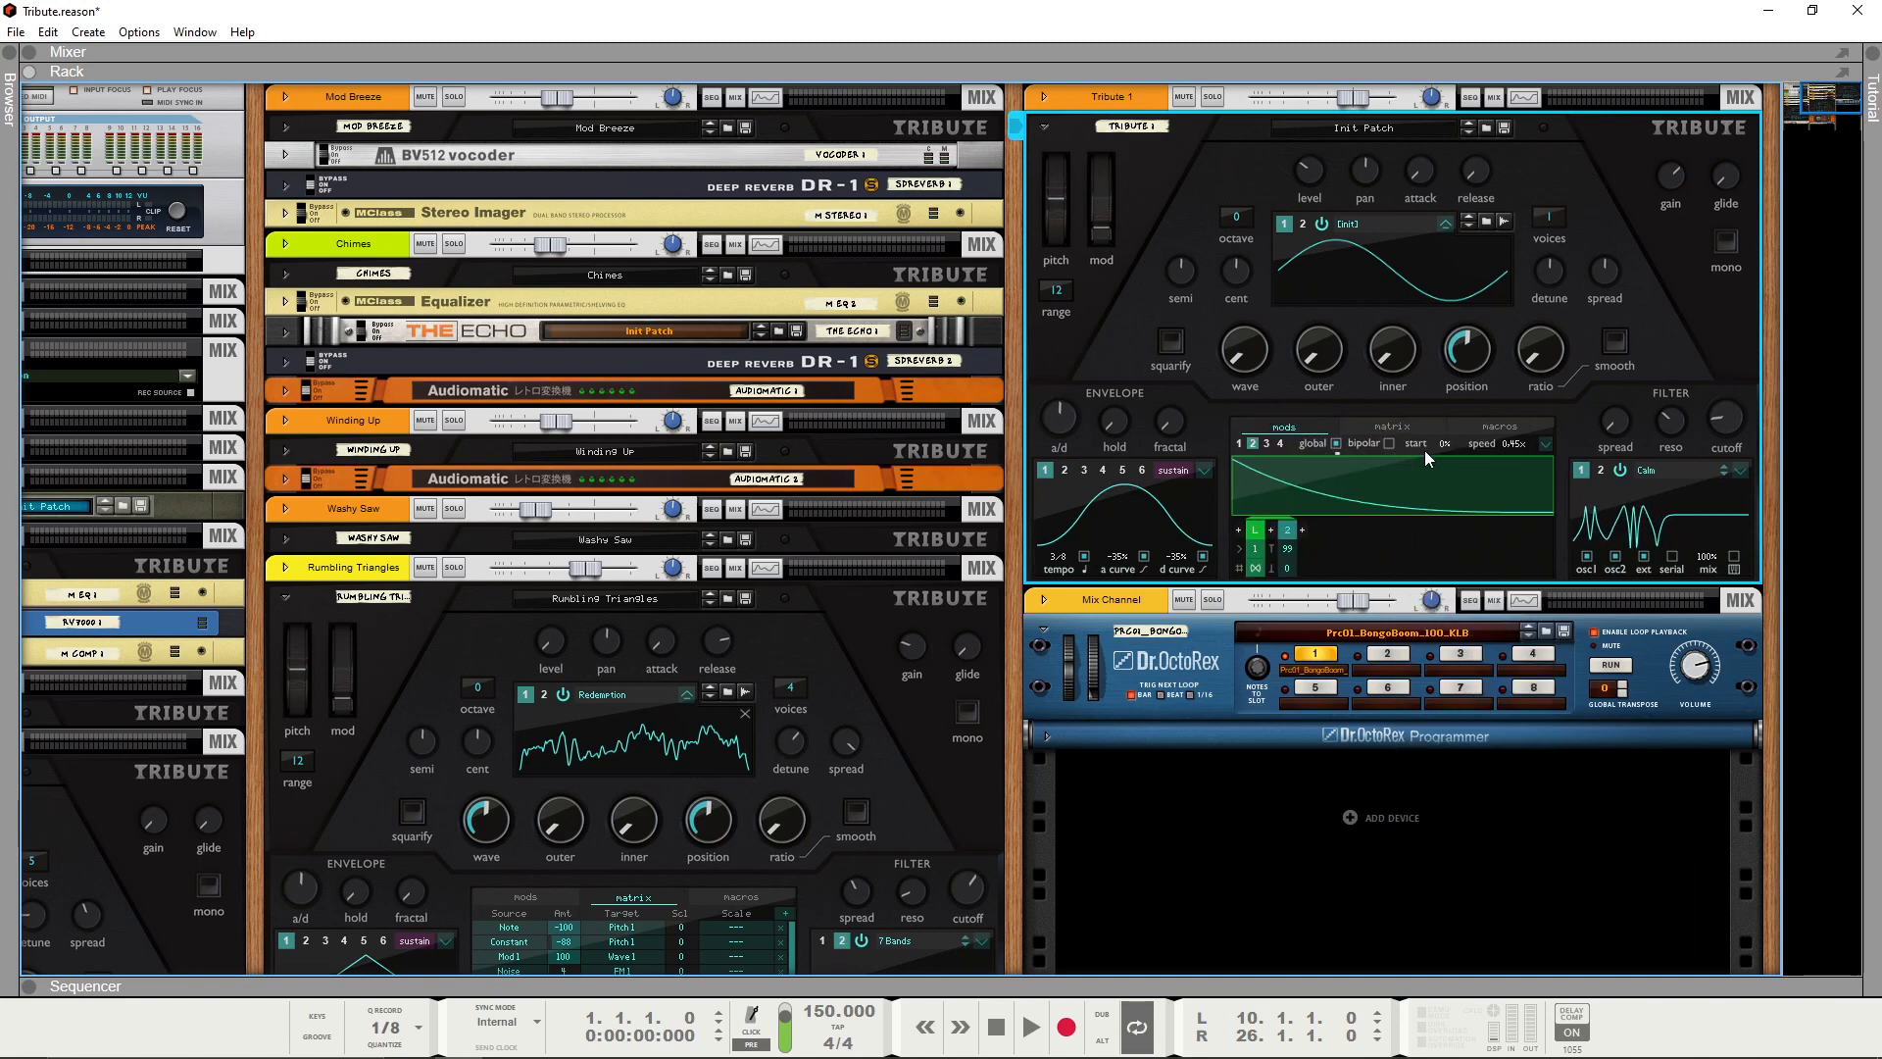
pyautogui.moveTo(1445, 429); pyautogui.dragTo(1447, 449)
# Delete the Dr. OctoRex loop player and reset the Tribute 1 device
pyautogui.click(1191, 672)
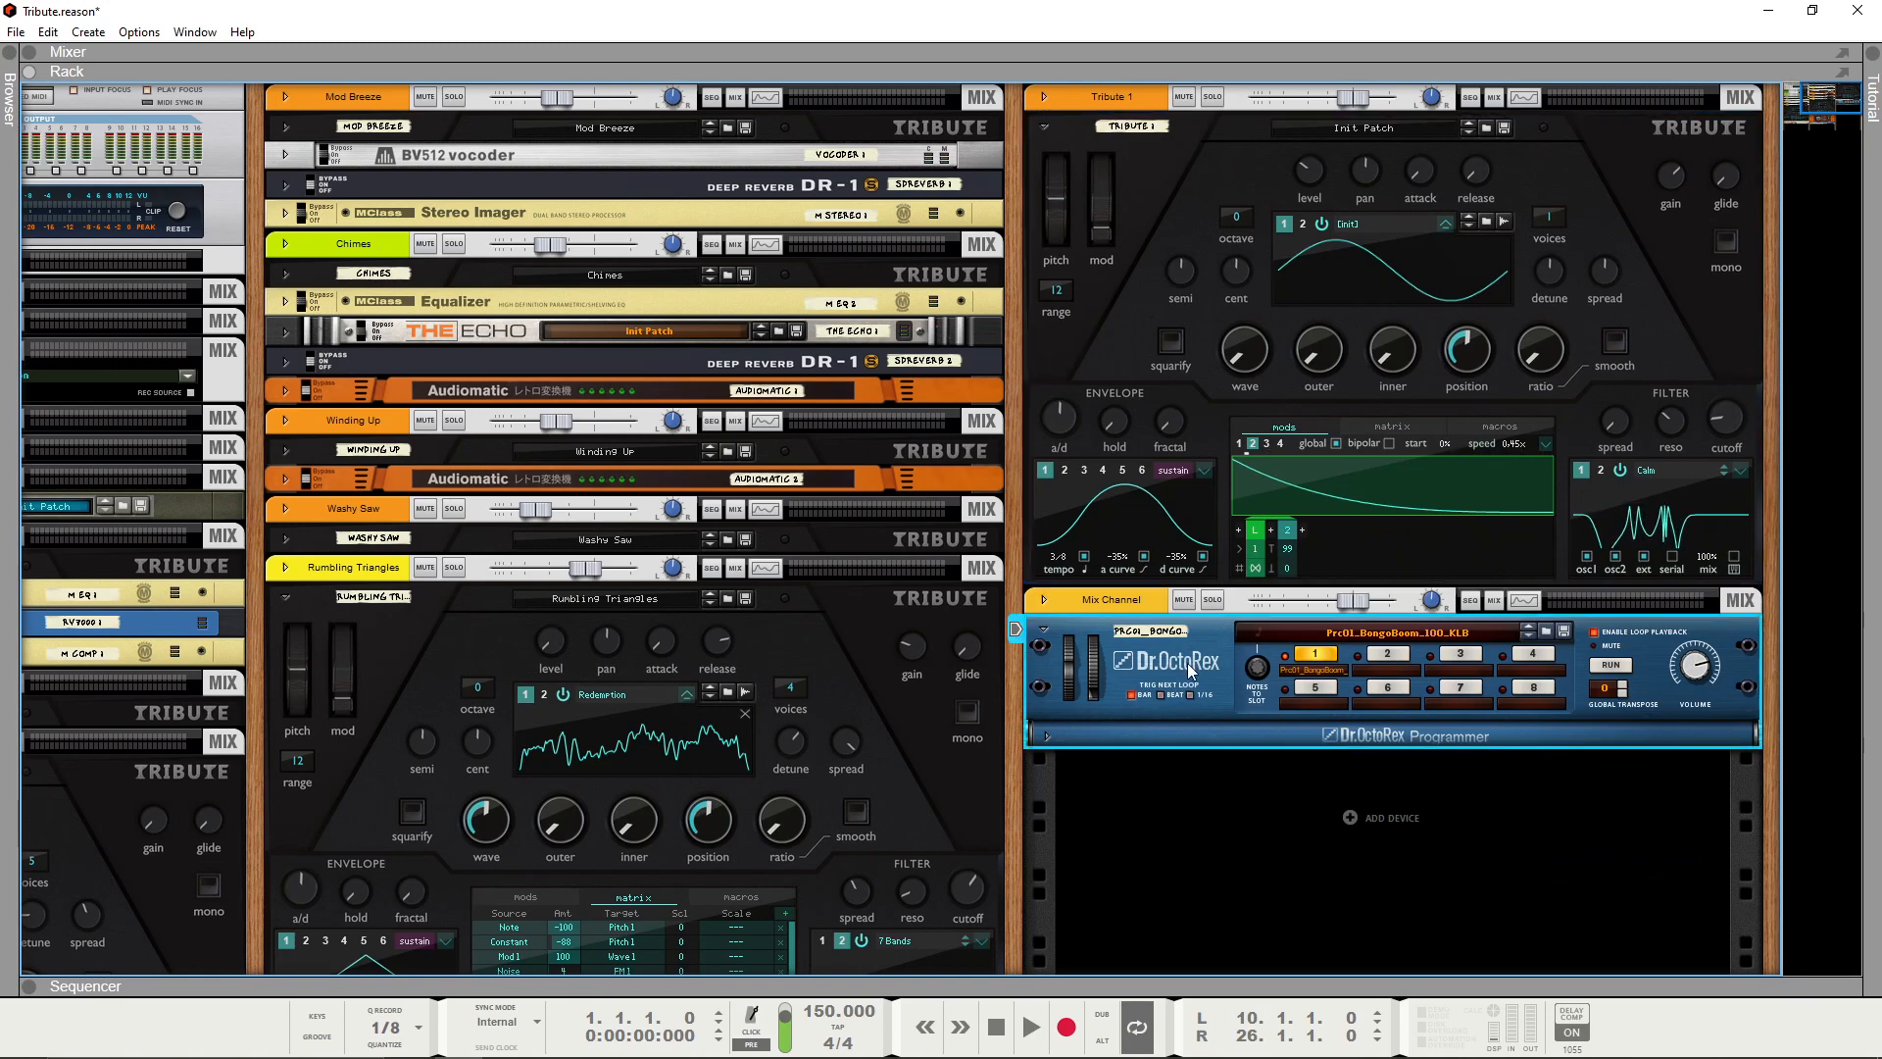
pyautogui.press('Delete')
pyautogui.rightClick(1112, 342)
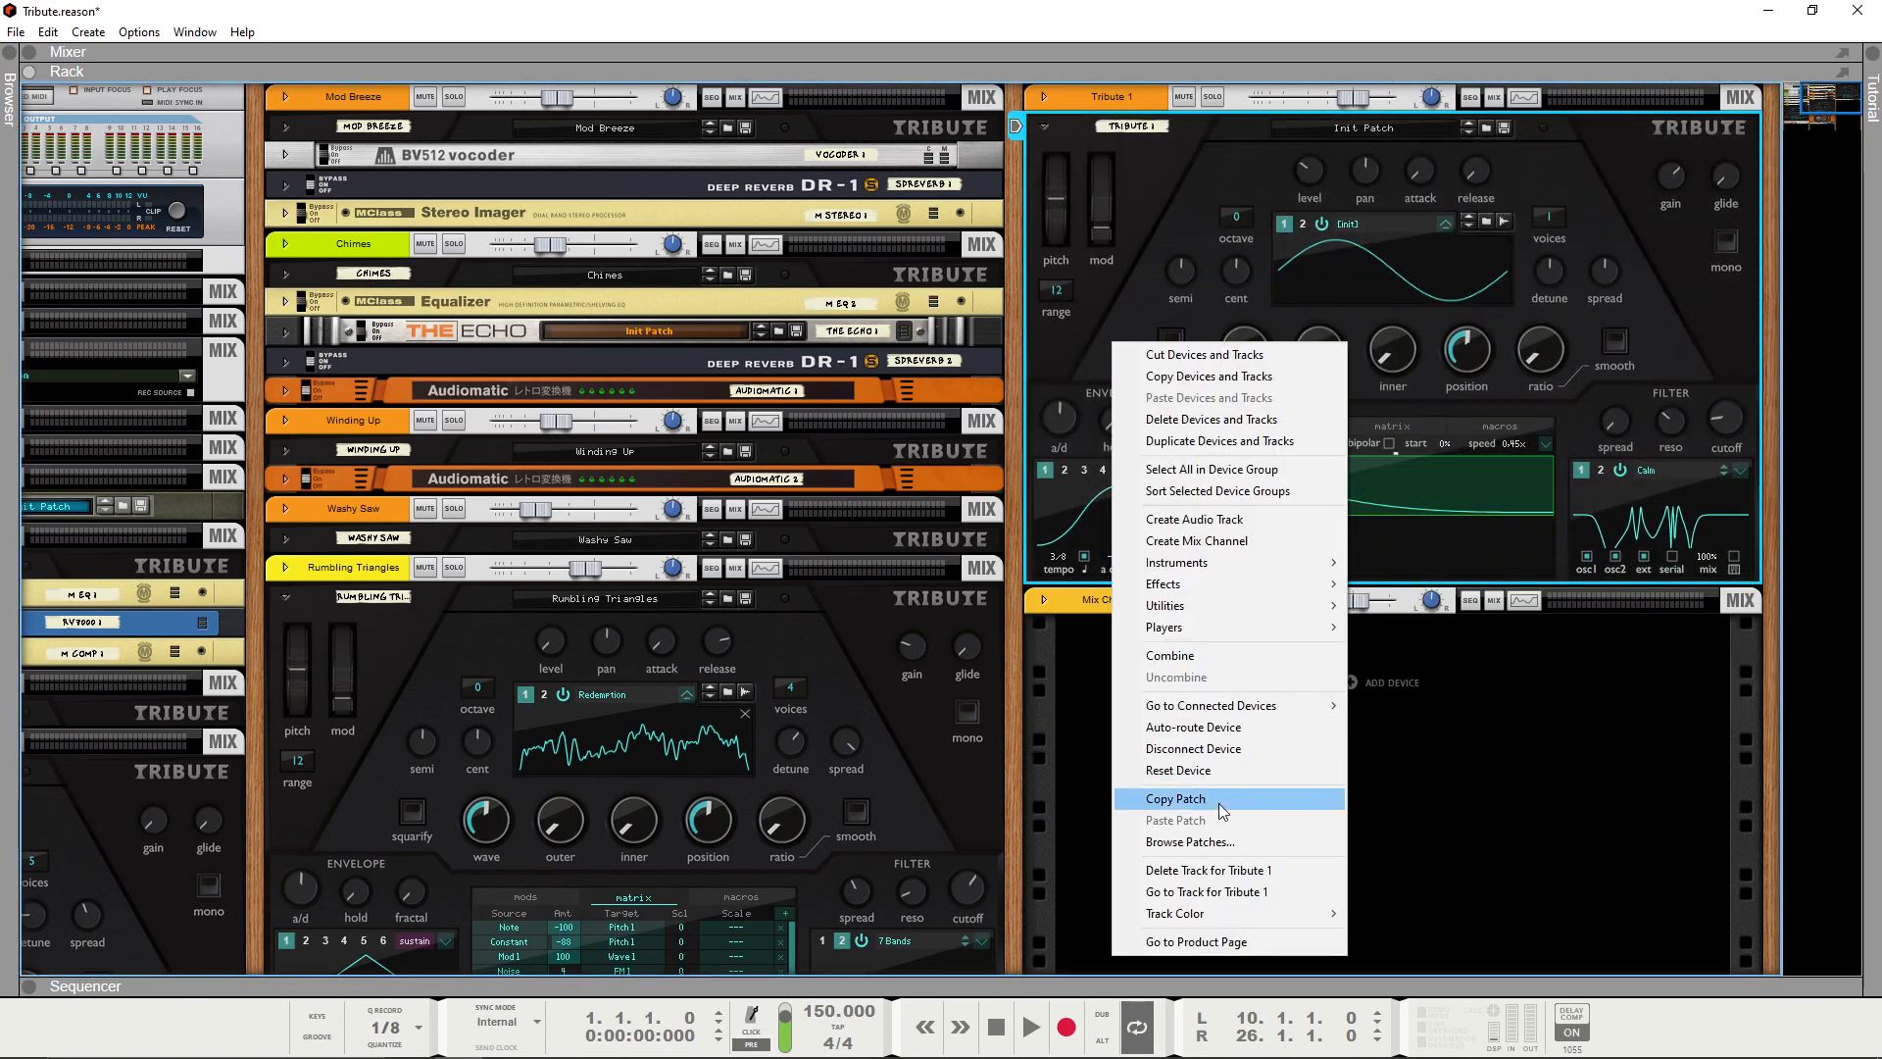
pyautogui.click(1181, 770)
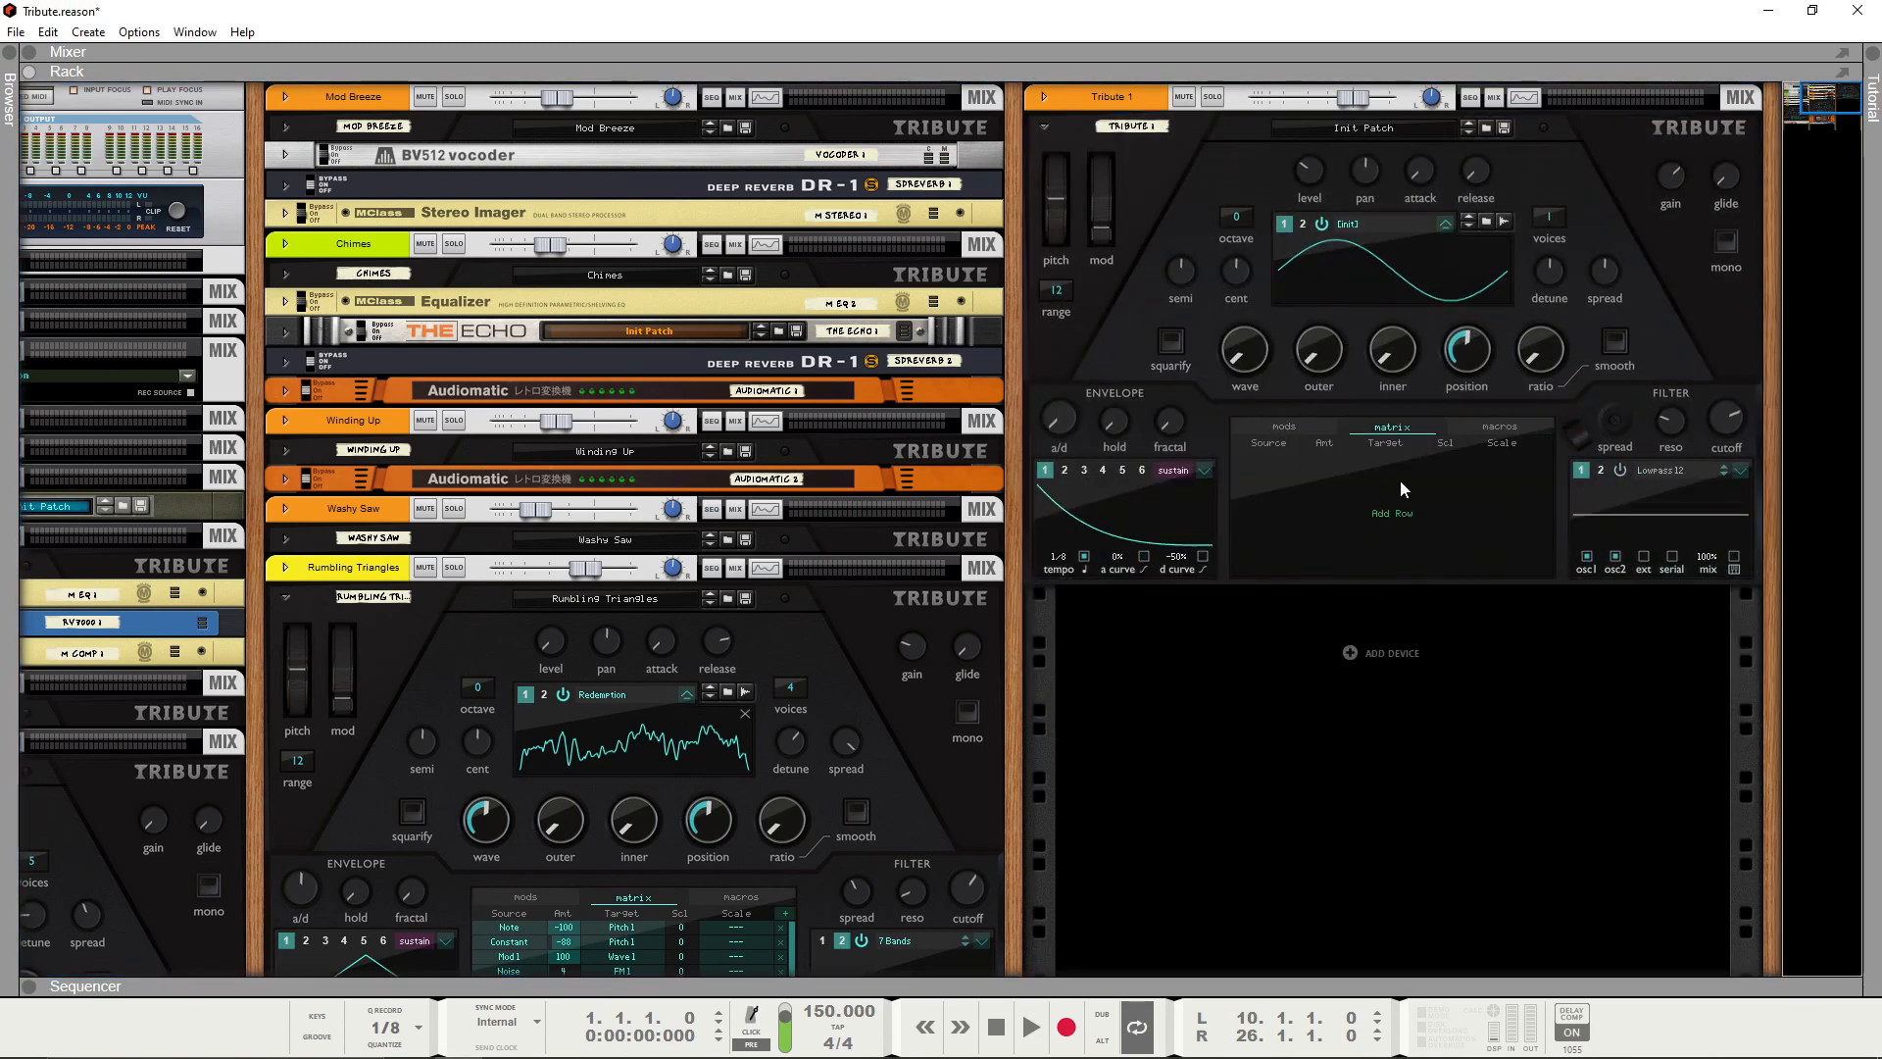
# Add a matrix row with Mod 1 as source, Oscillator 1 Pitch as target and an amount of about 52
pyautogui.click(1360, 503)
pyautogui.moveTo(1449, 529)
pyautogui.click(1570, 527)
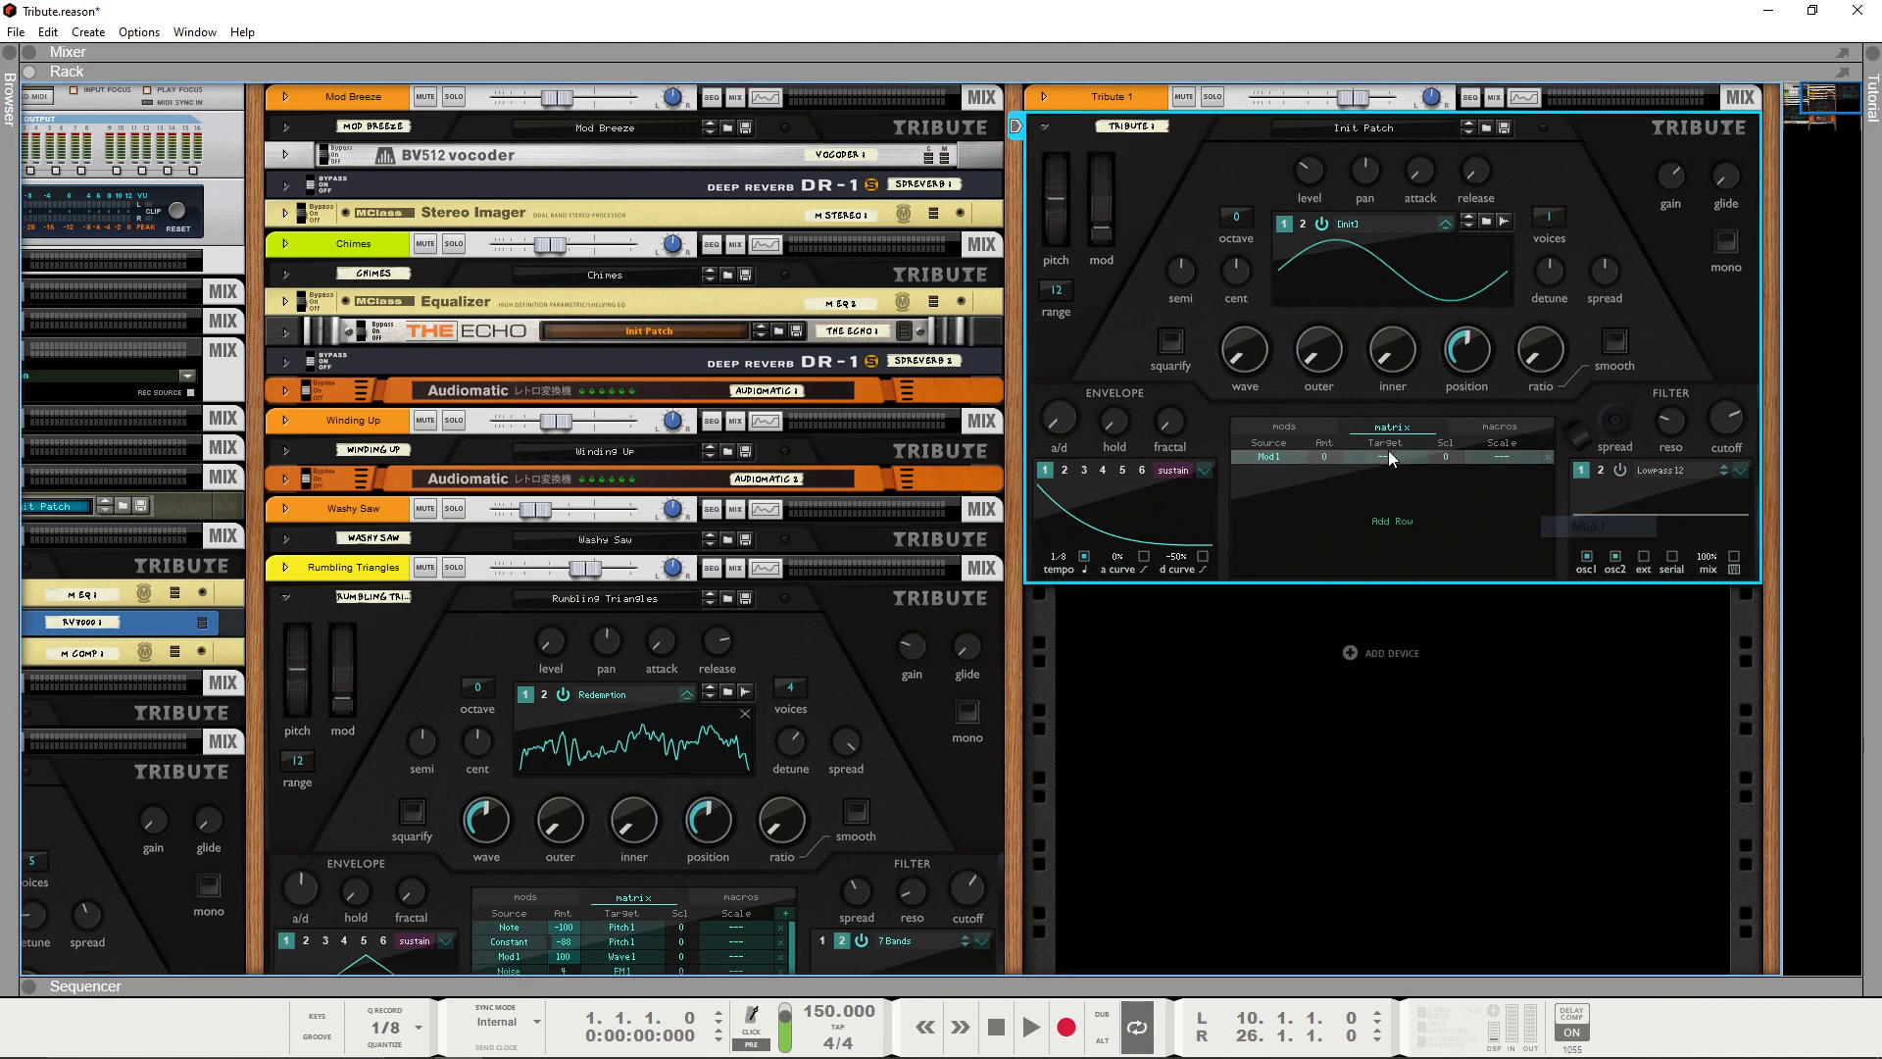
pyautogui.click(1387, 455)
pyautogui.moveTo(1408, 489)
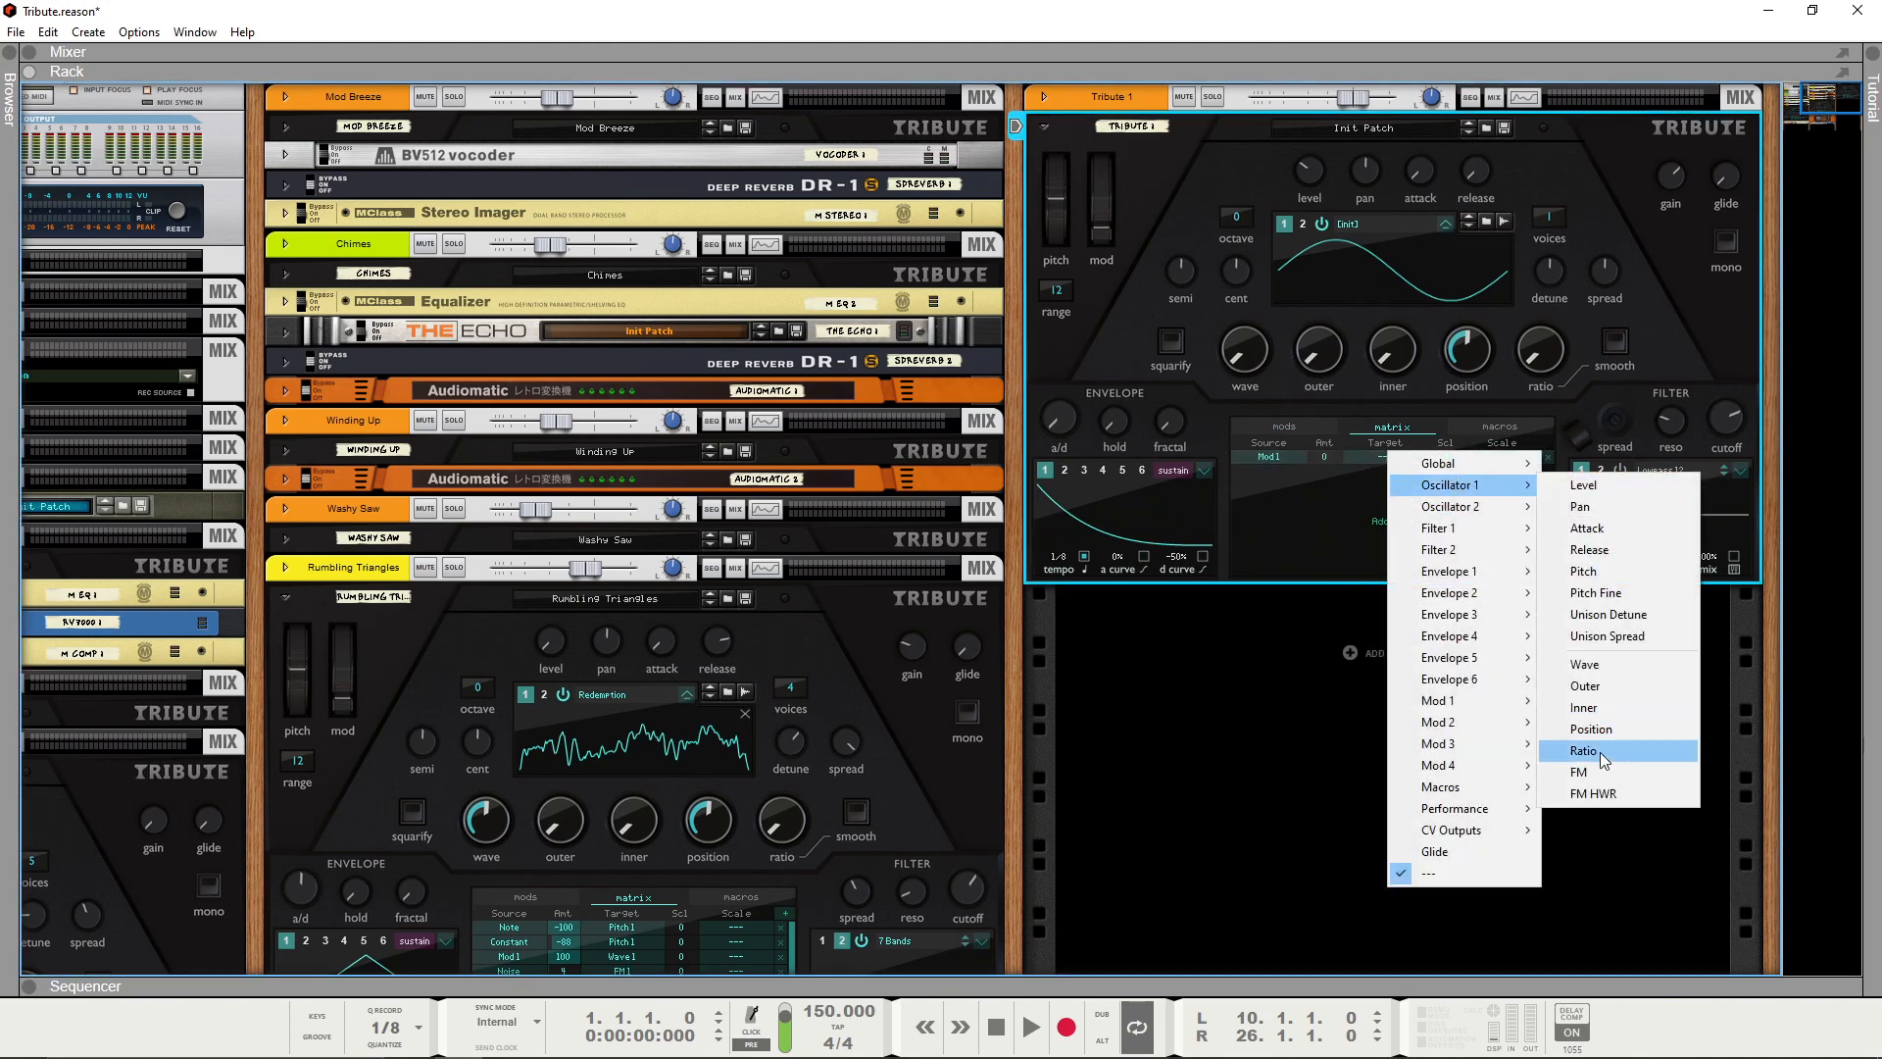
pyautogui.click(1583, 571)
pyautogui.moveTo(1324, 457); pyautogui.dragTo(1326, 413)
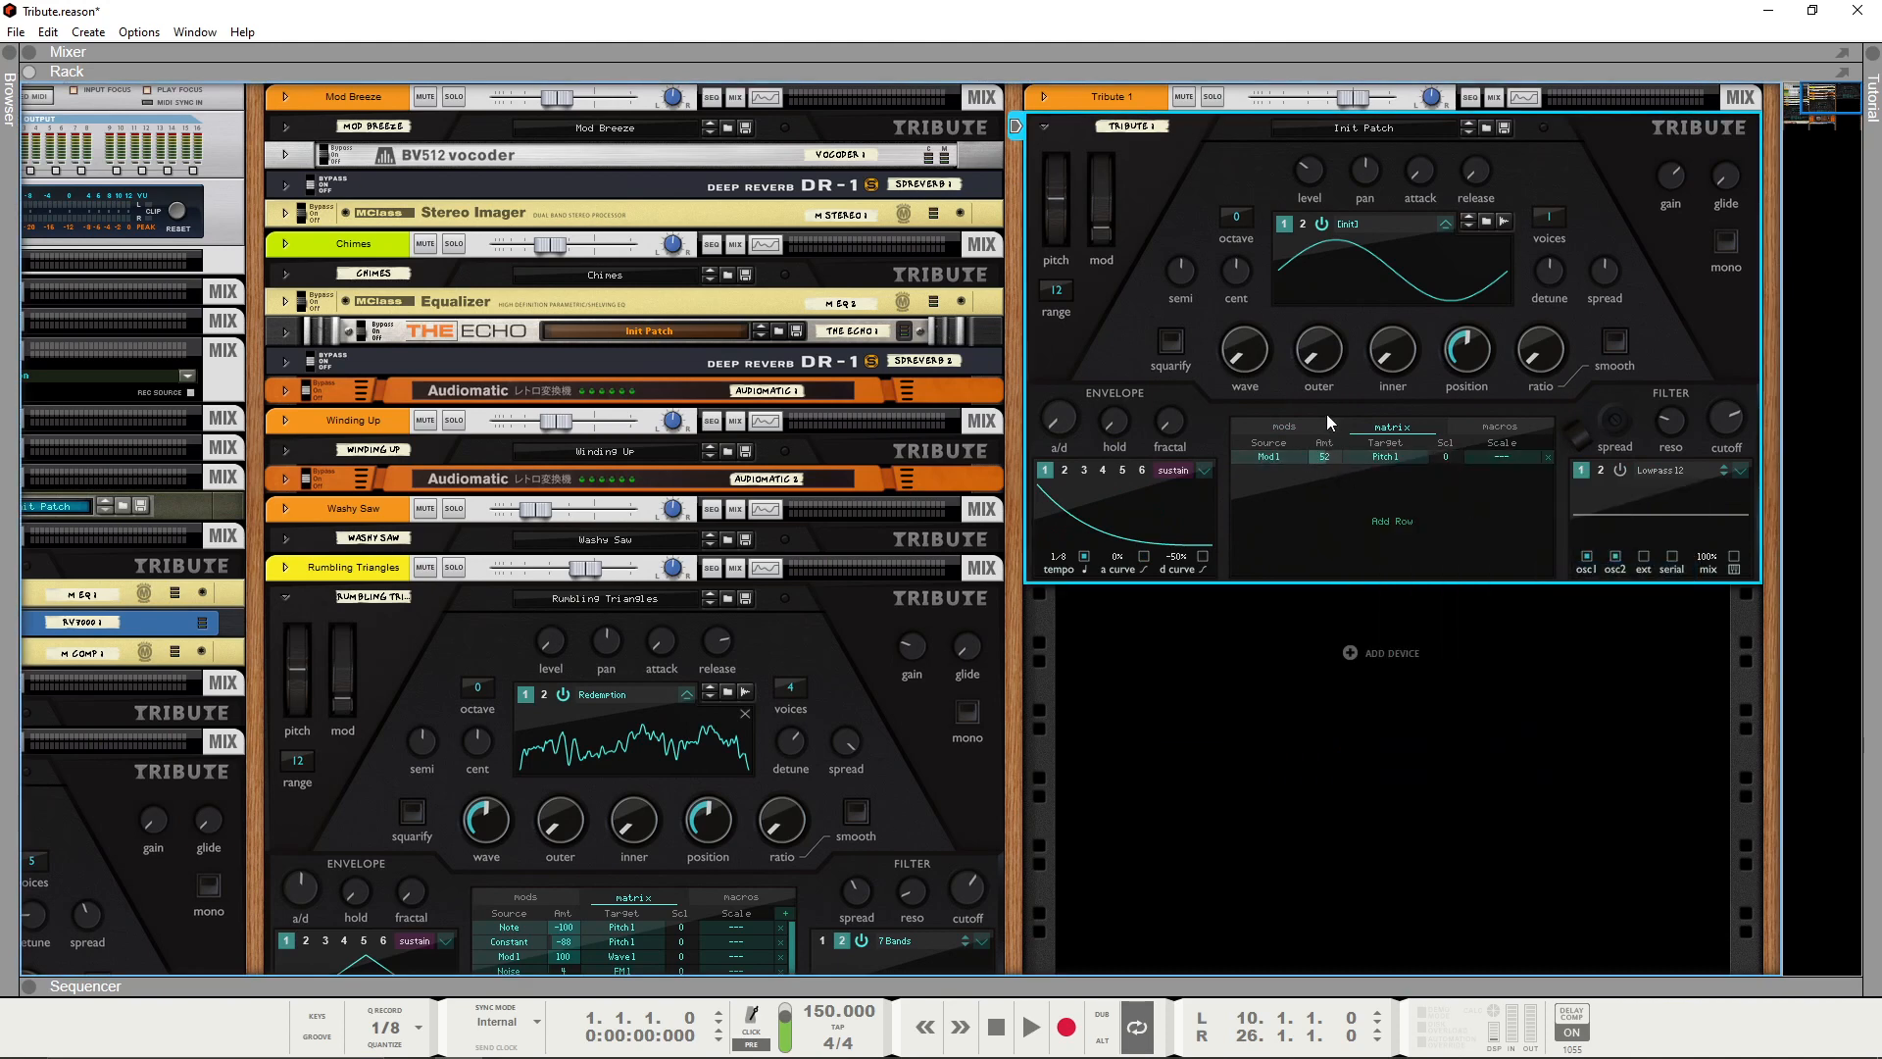
# Raise oscillator 1's wave amount and set envelope 1's tempo-synced time to 1/4, with the modulator settings shown
pyautogui.moveTo(1250, 355); pyautogui.dragTo(1253, 311)
pyautogui.click(1294, 425)
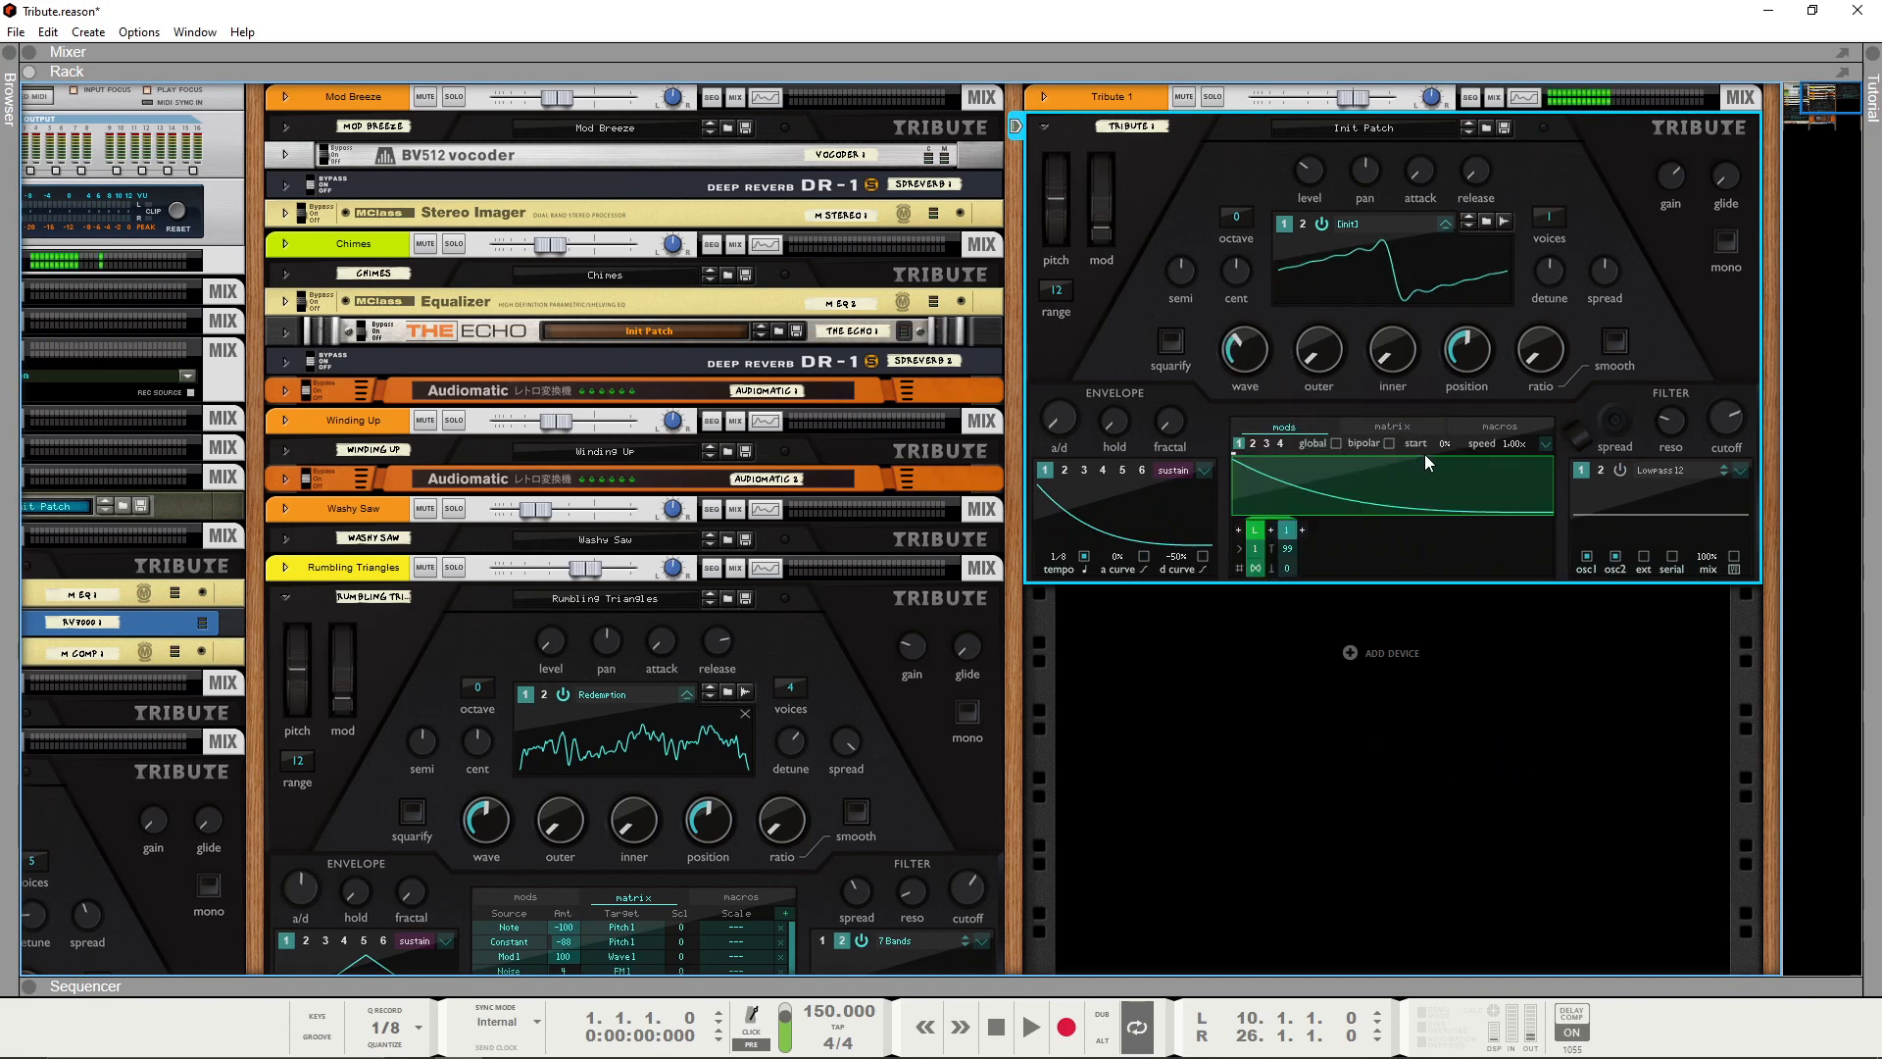
pyautogui.moveTo(1058, 558); pyautogui.dragTo(1061, 596)
# Set Mod 1's start value to 57%, trying 45%, 50% and 53% on the way
pyautogui.moveTo(1444, 442); pyautogui.dragTo(1459, 400)
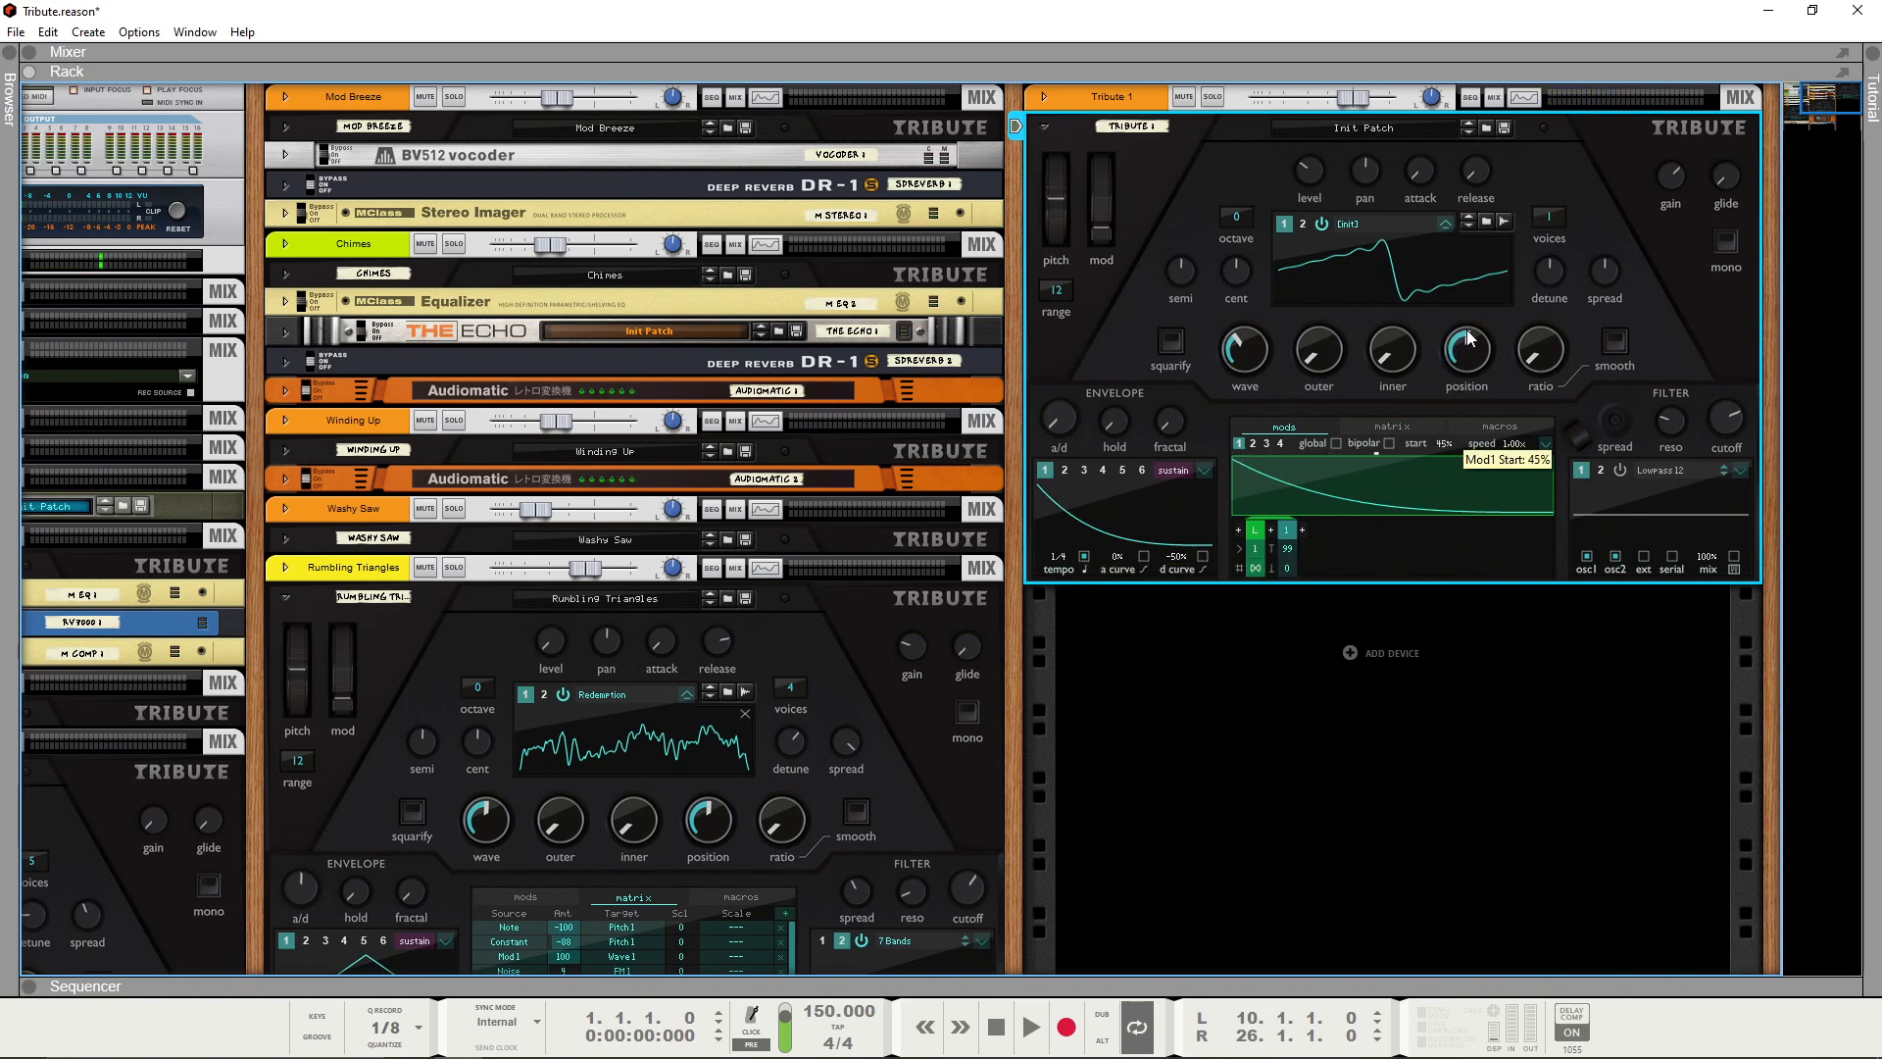
pyautogui.moveTo(1470, 331); pyautogui.dragTo(1443, 475)
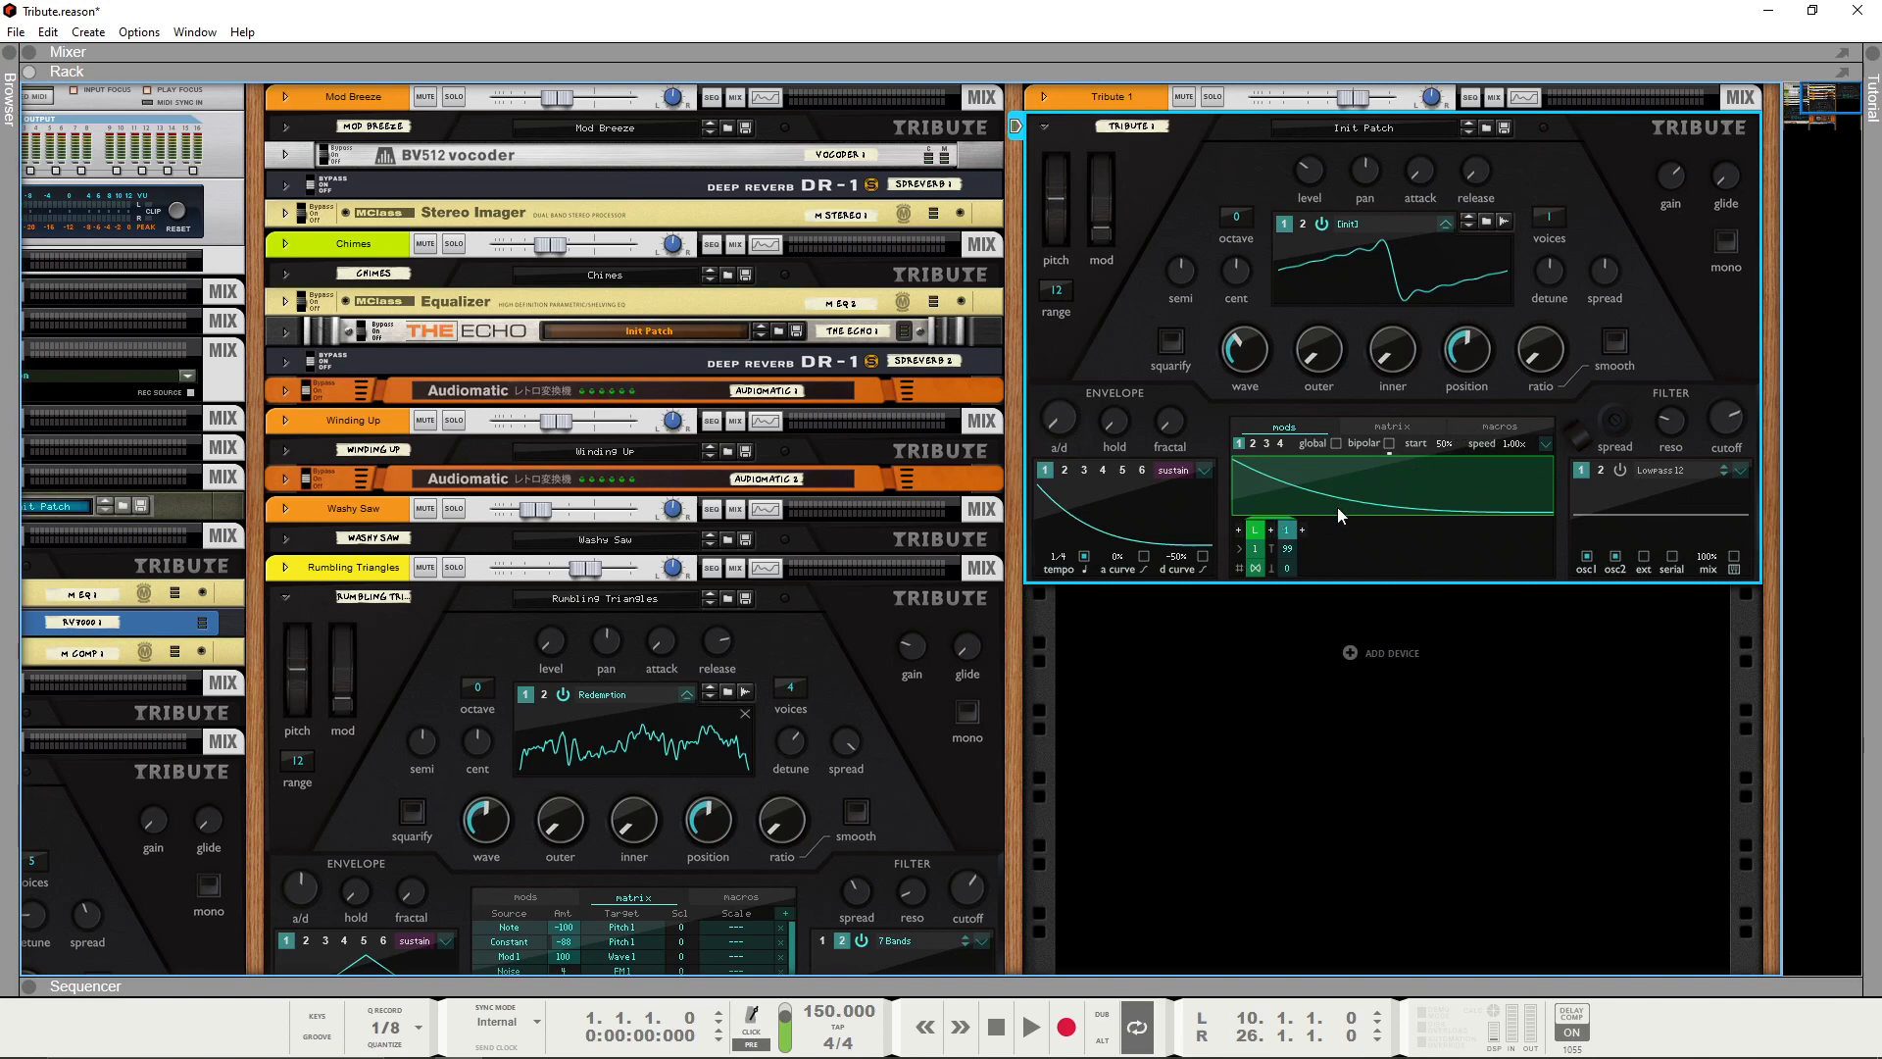
pyautogui.moveTo(1430, 443)
pyautogui.mouseDown()
pyautogui.moveTo(1443, 526)
pyautogui.moveTo(1451, 434)
pyautogui.mouseUp()
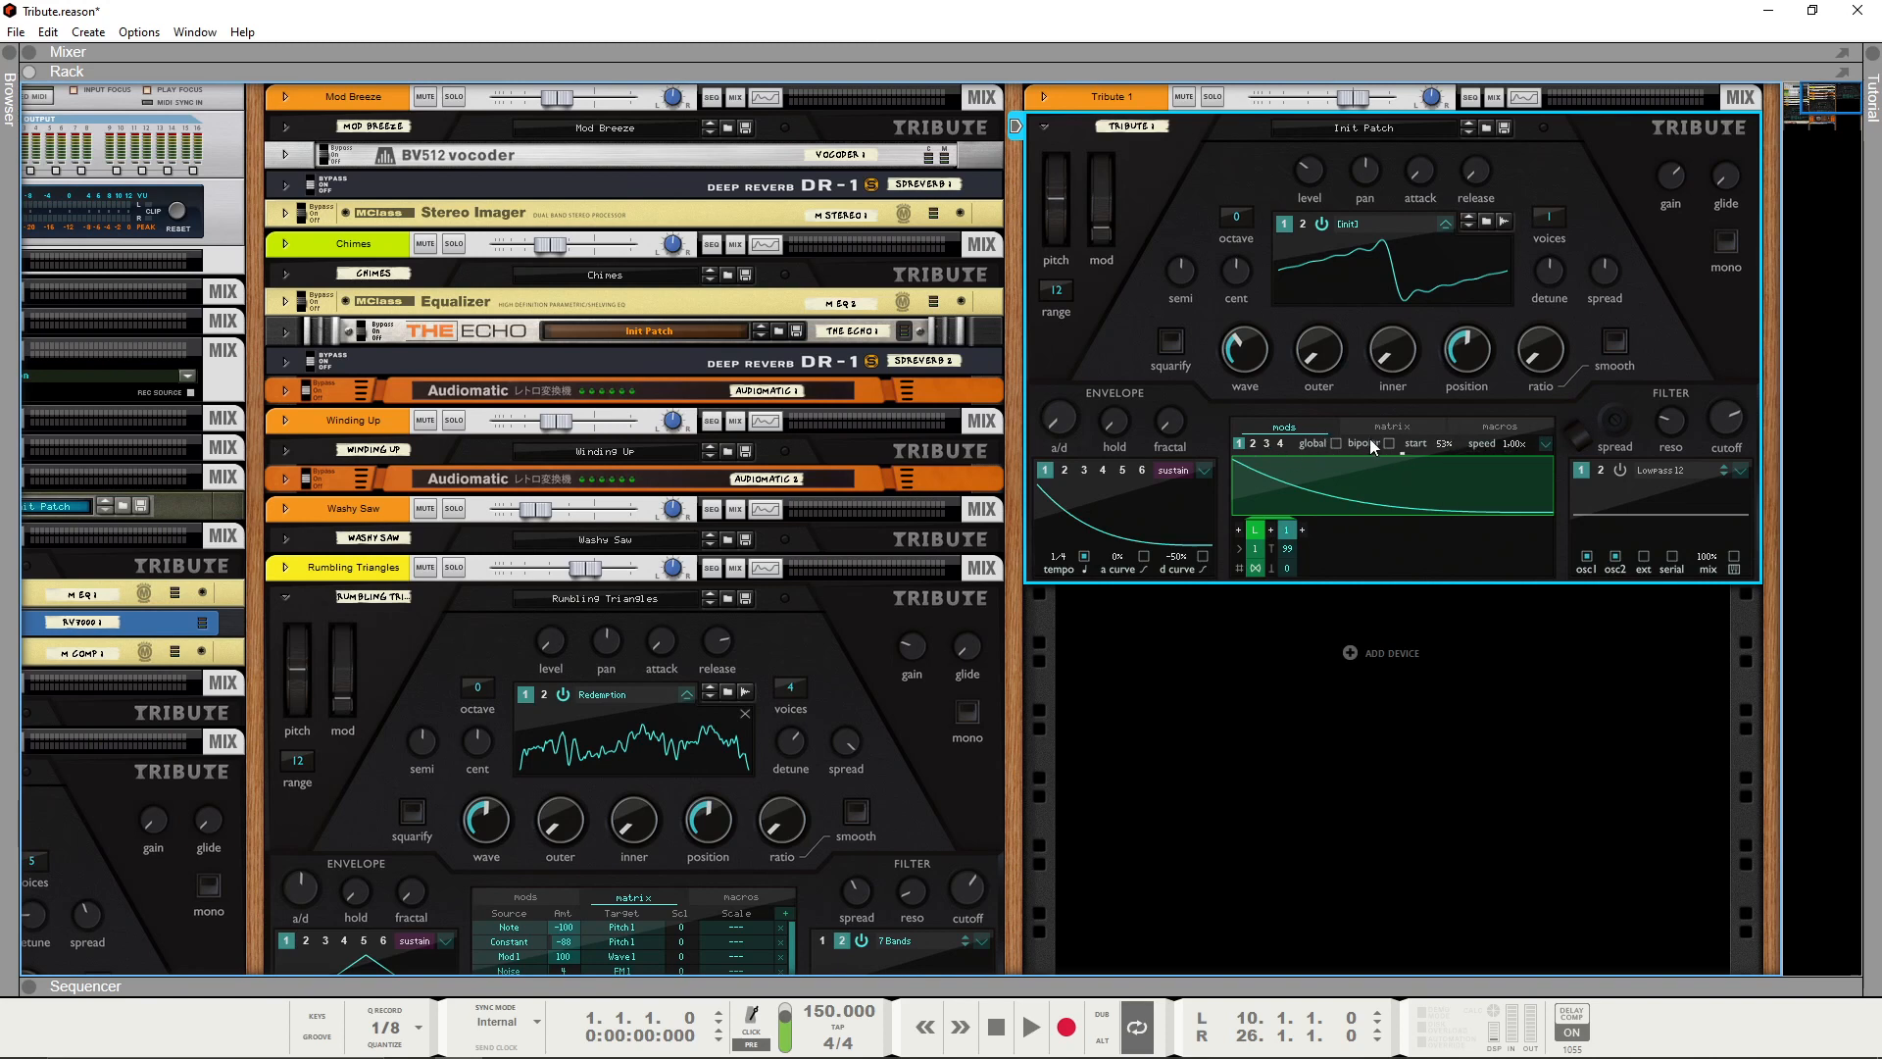
pyautogui.click(1184, 684)
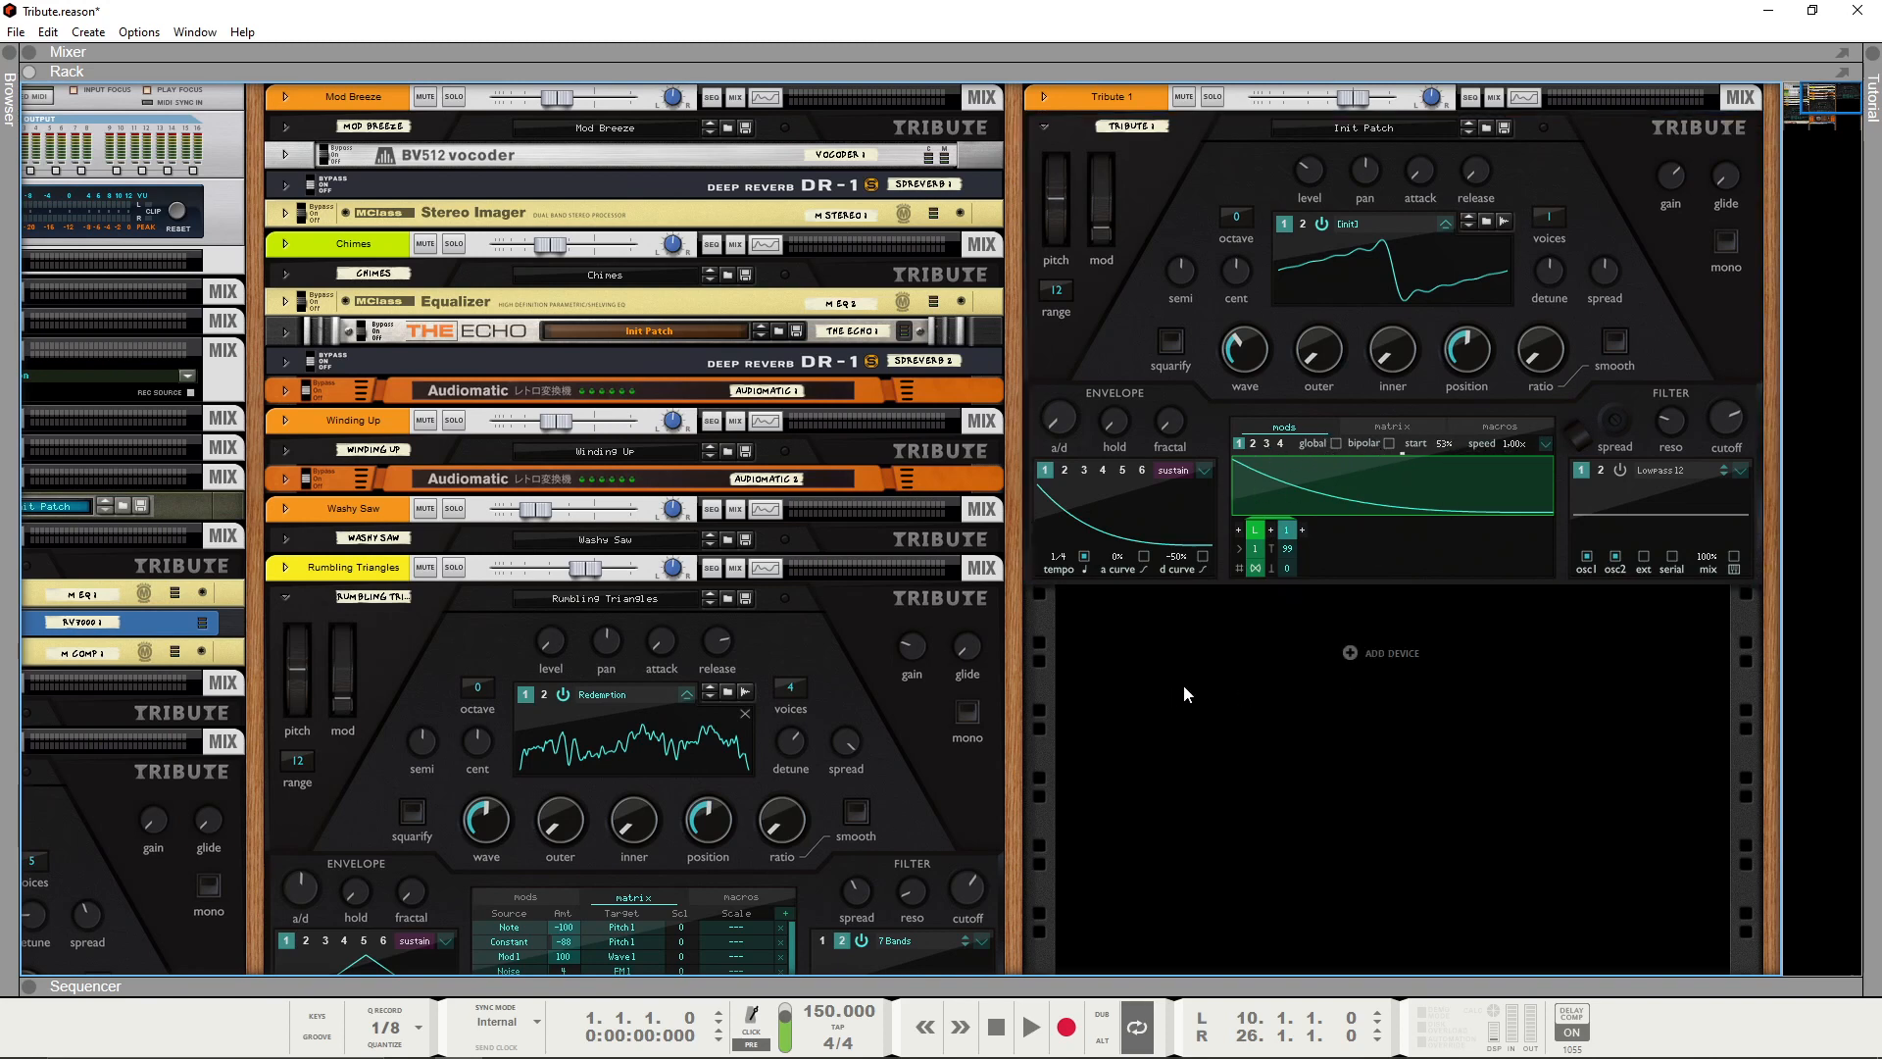
pyautogui.moveTo(1443, 439); pyautogui.dragTo(1461, 432)
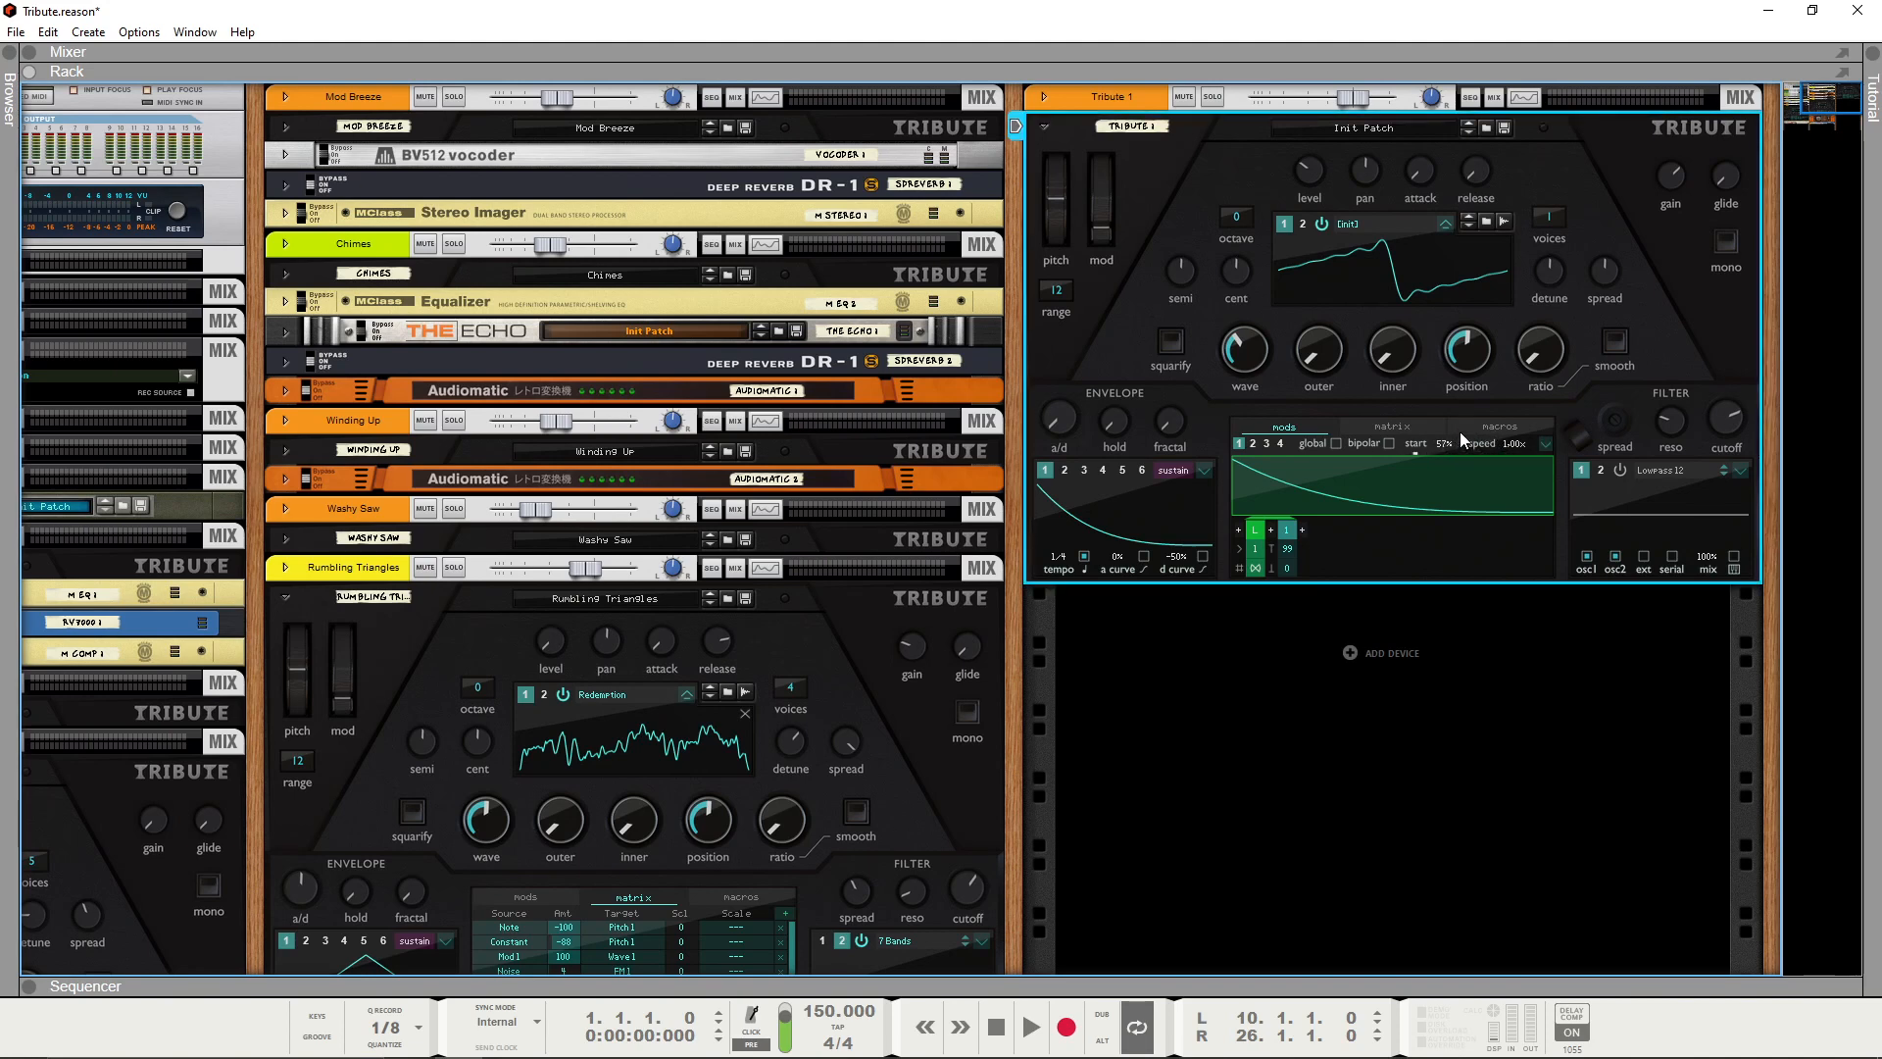
pyautogui.click(1178, 655)
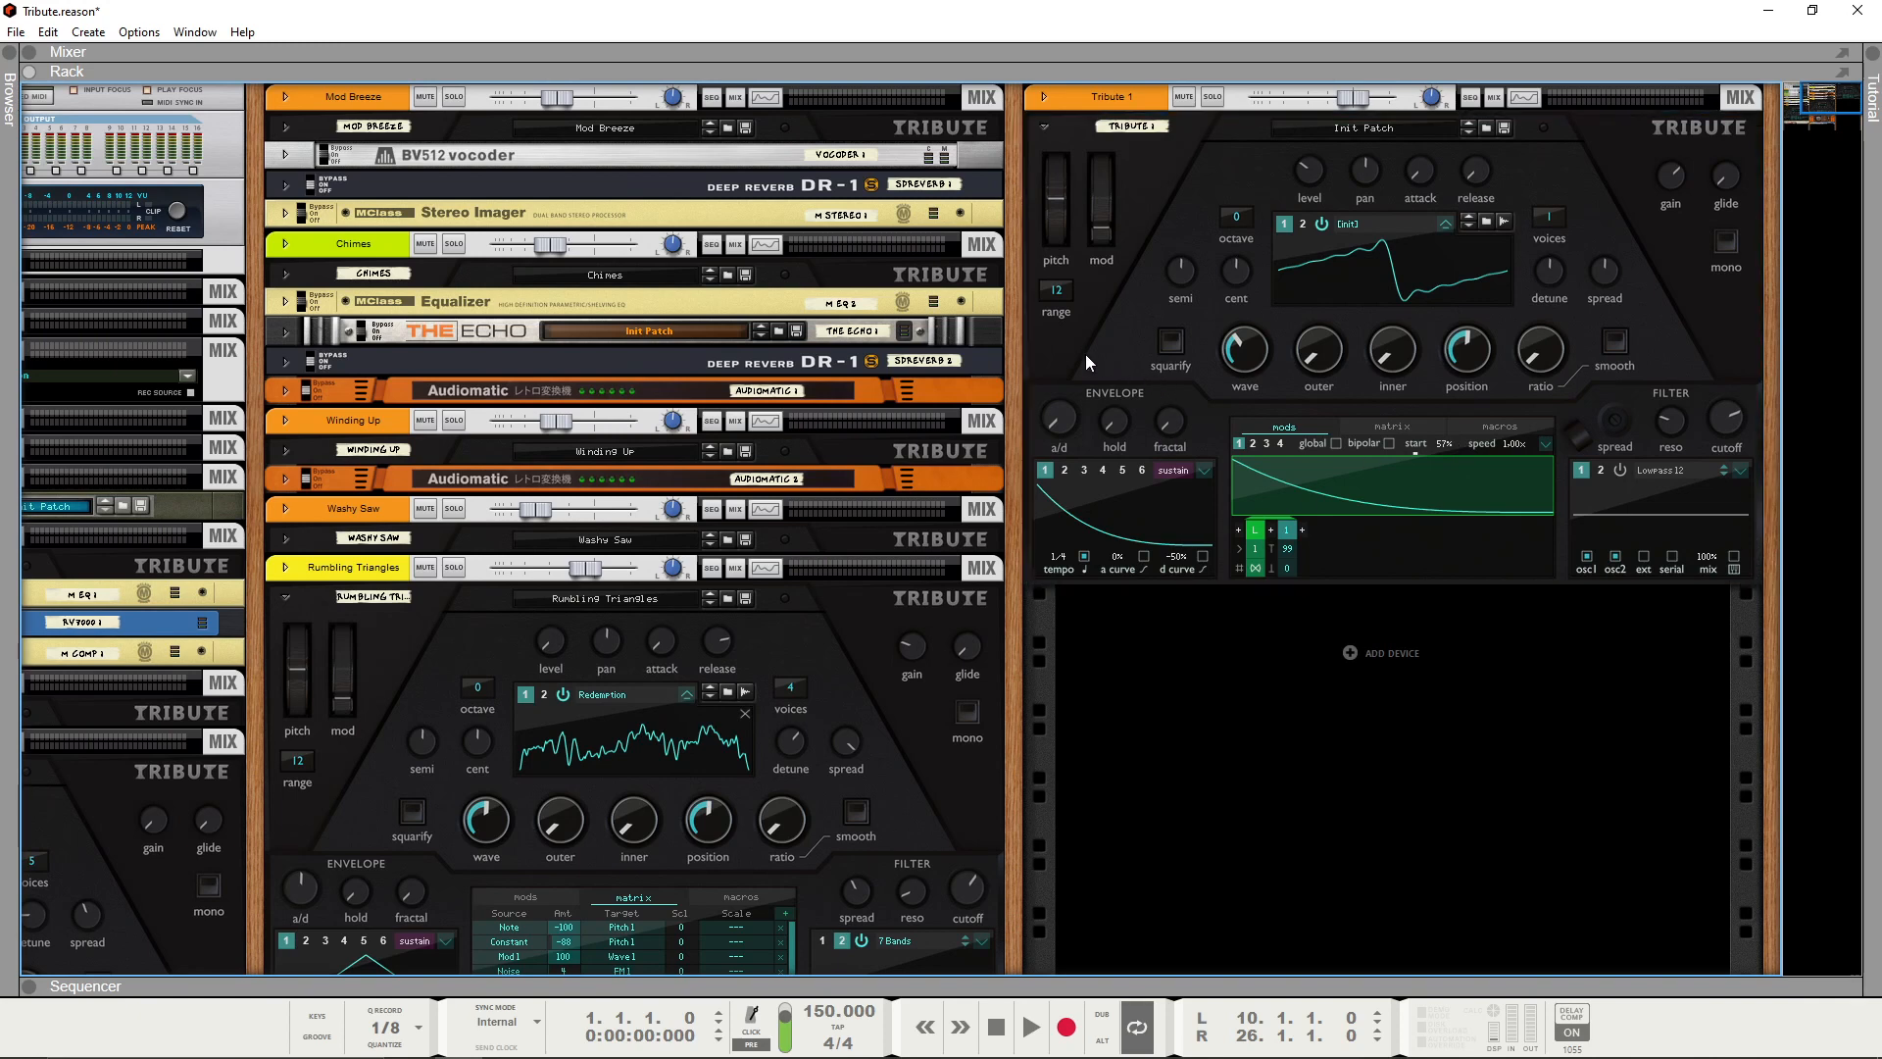